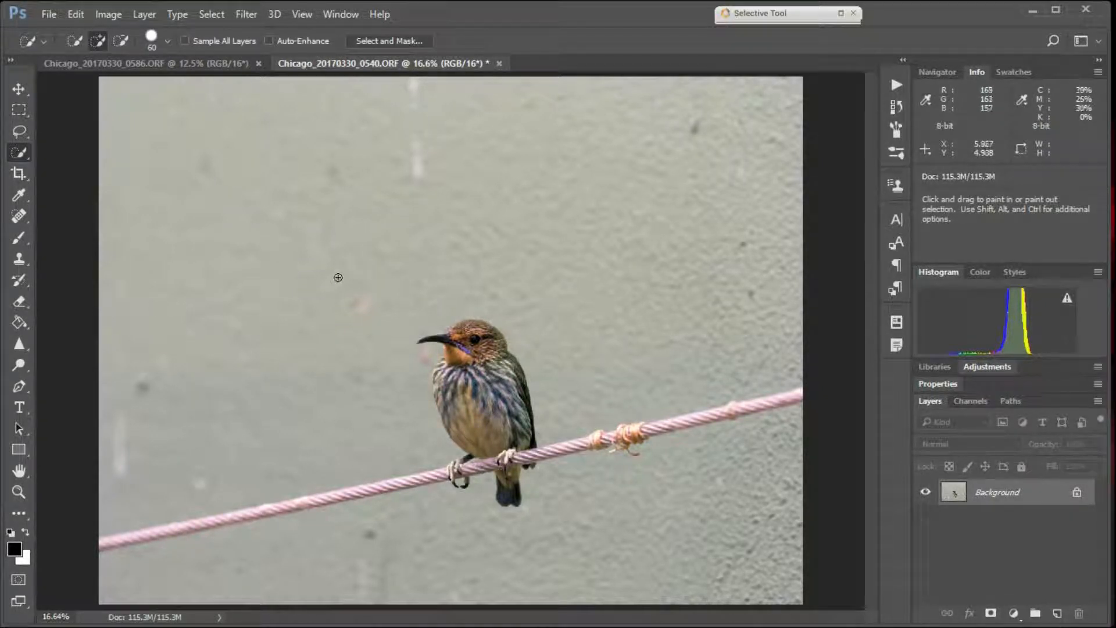
scroll(361, 384, up, 5)
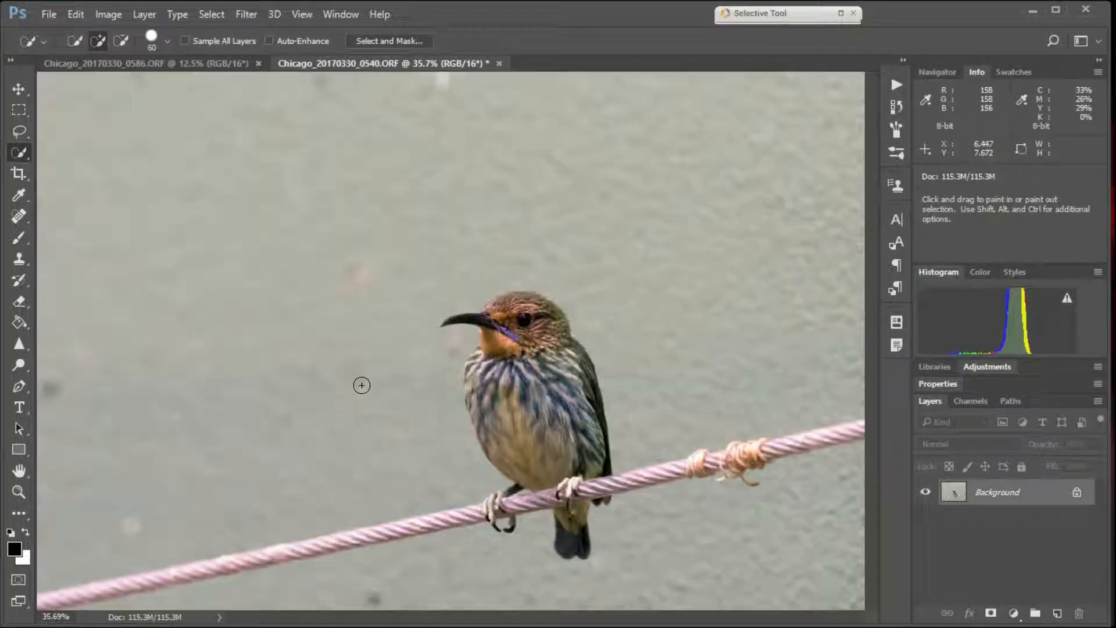
drag(389, 410, 192, 316)
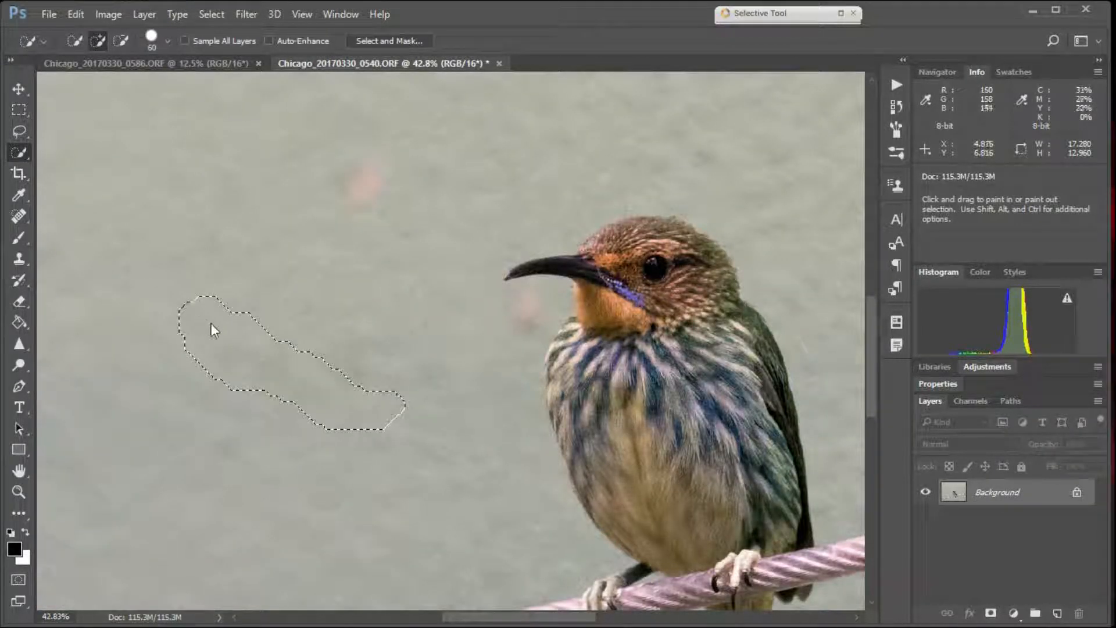
click(211, 14)
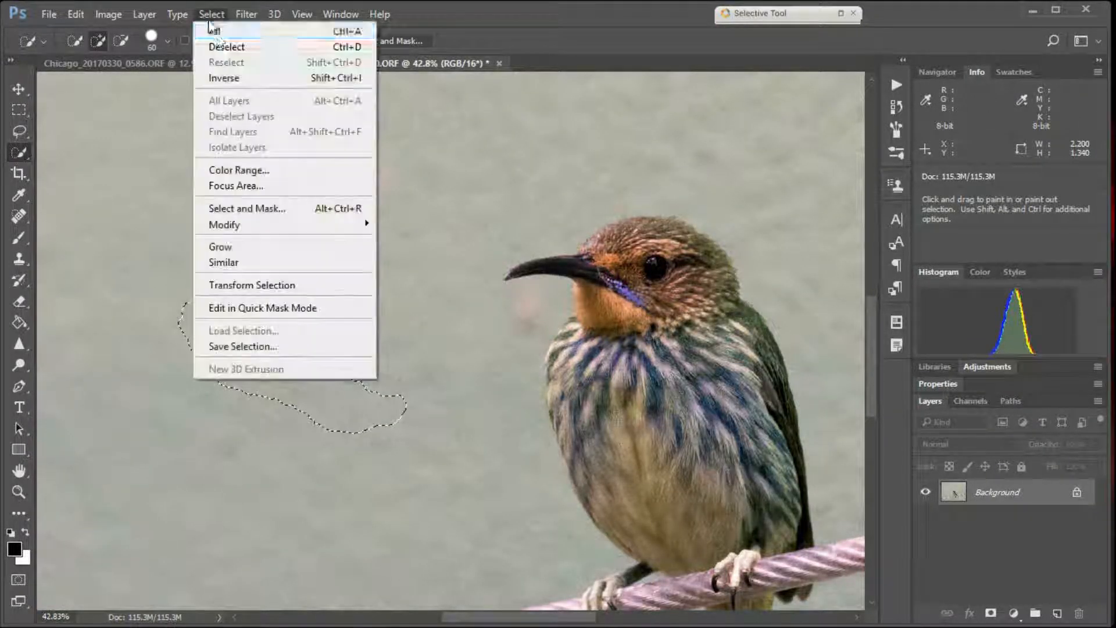
click(226, 47)
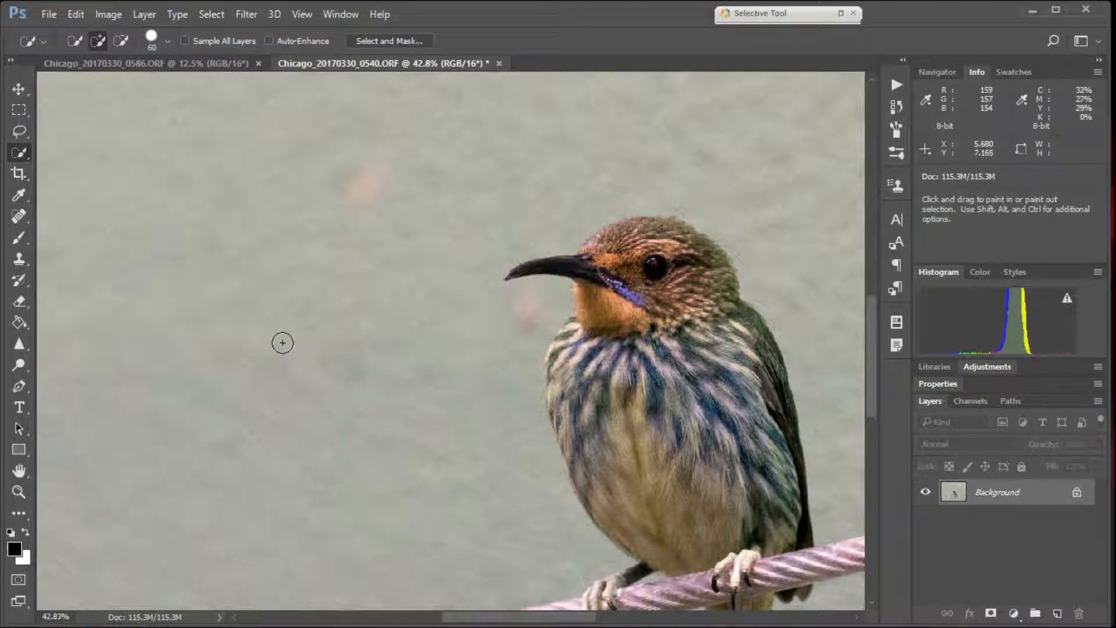
Step: Select the bird's head, beak and body down to the cable with the Quick Selection tool
drag(309, 379, 77, 259)
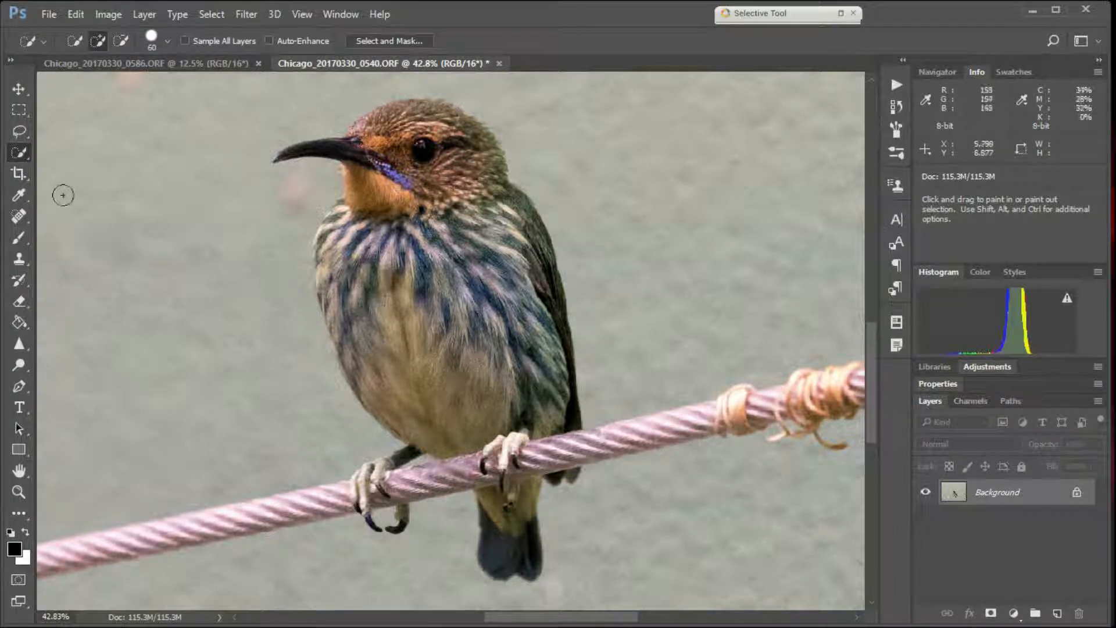
right_click(17, 155)
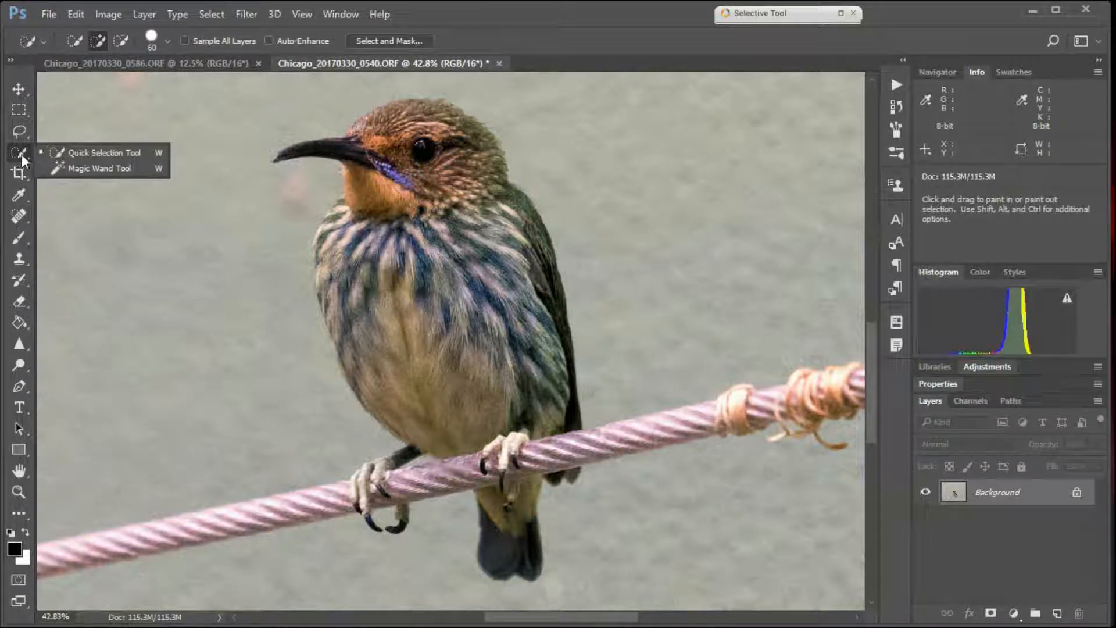
click(64, 155)
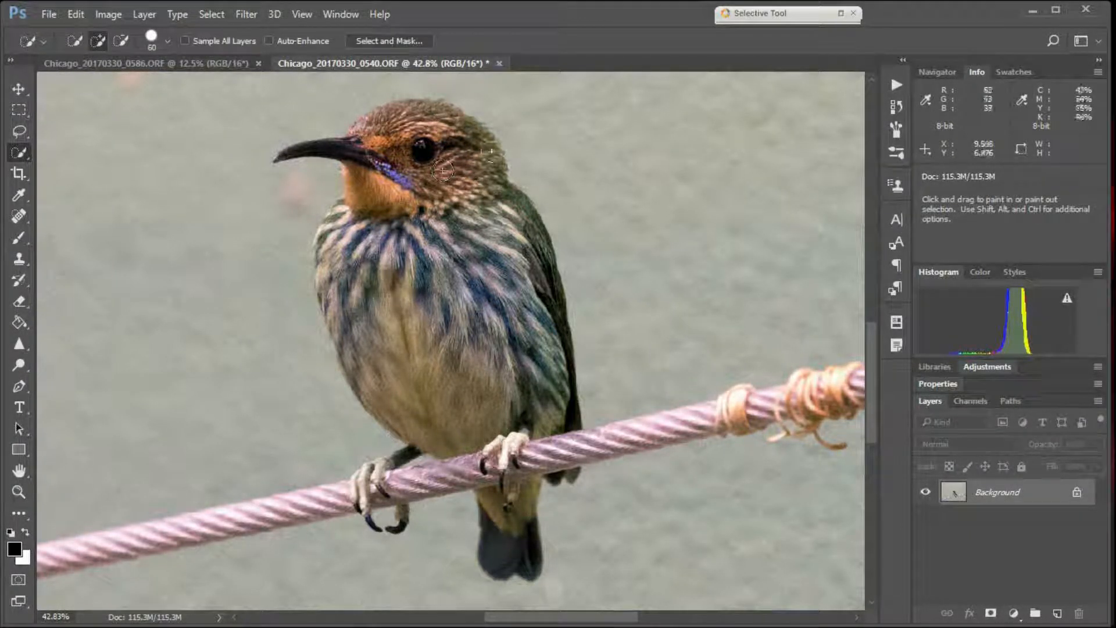
click(390, 123)
mouse_move(383, 138)
mouse_down()
mouse_move(378, 185)
mouse_move(357, 216)
mouse_up()
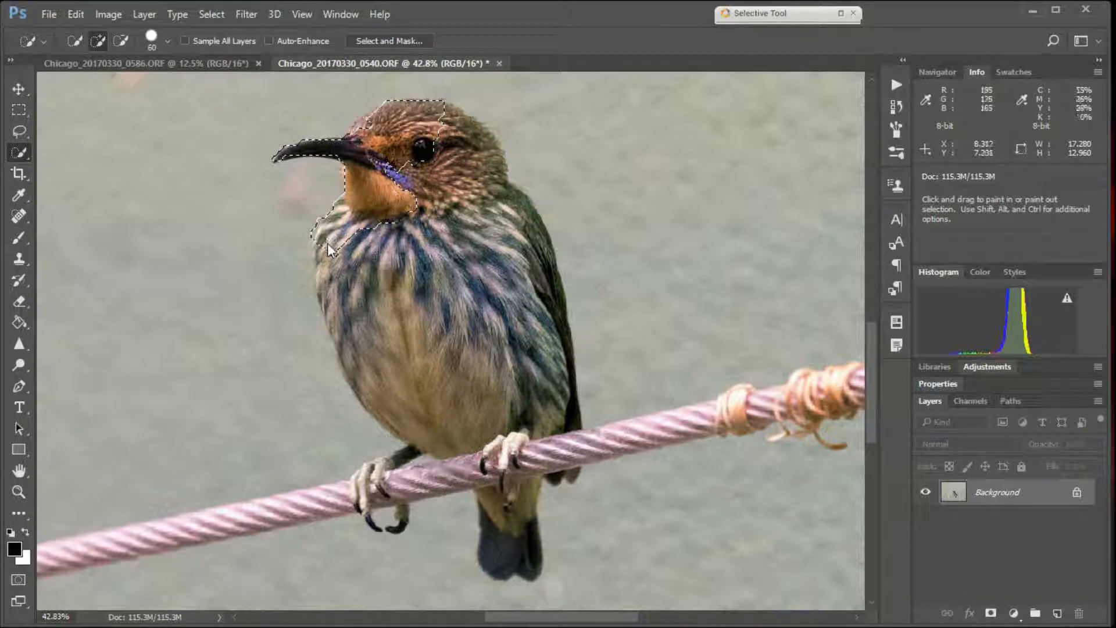
drag(330, 267, 332, 281)
drag(325, 298, 347, 342)
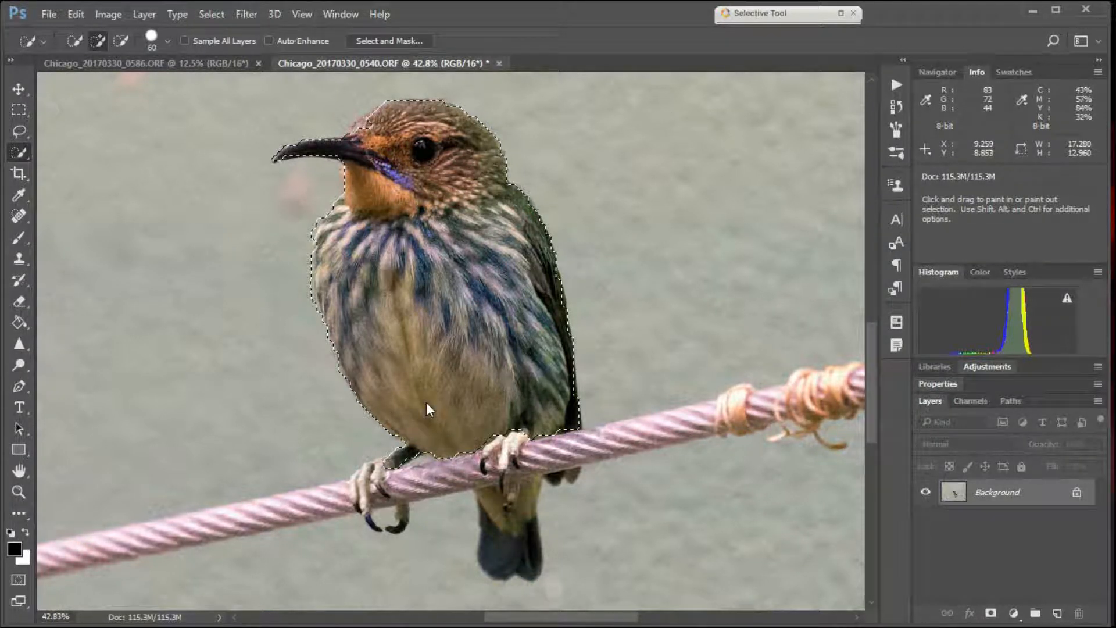
mouse_move(428, 405)
mouse_down()
mouse_move(427, 372)
mouse_move(355, 168)
mouse_move(374, 129)
mouse_up()
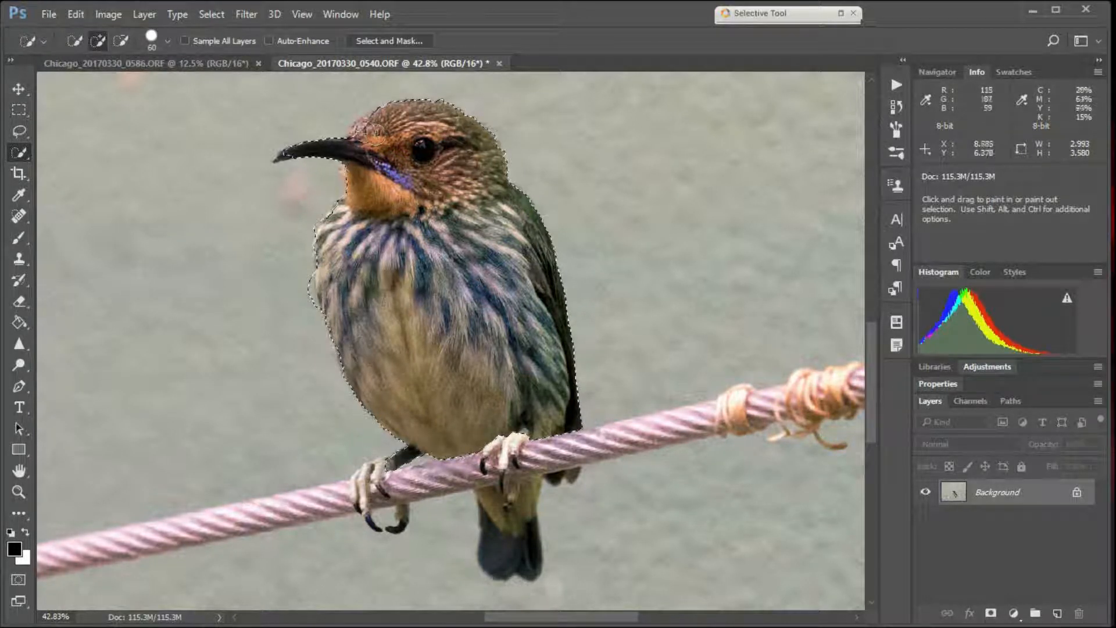
click(365, 131)
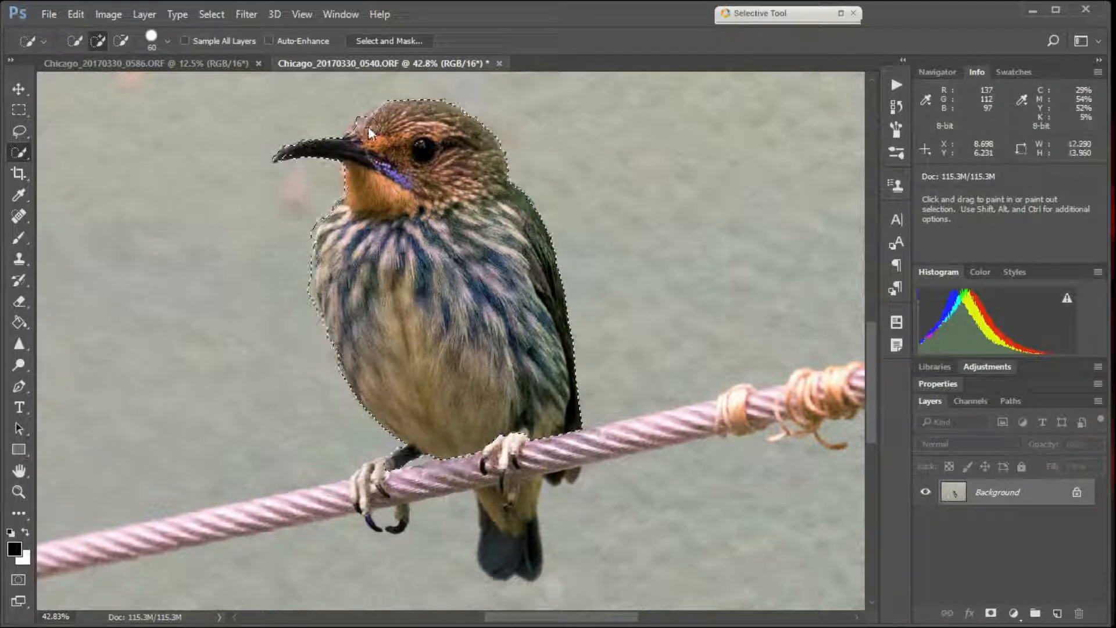
click(378, 122)
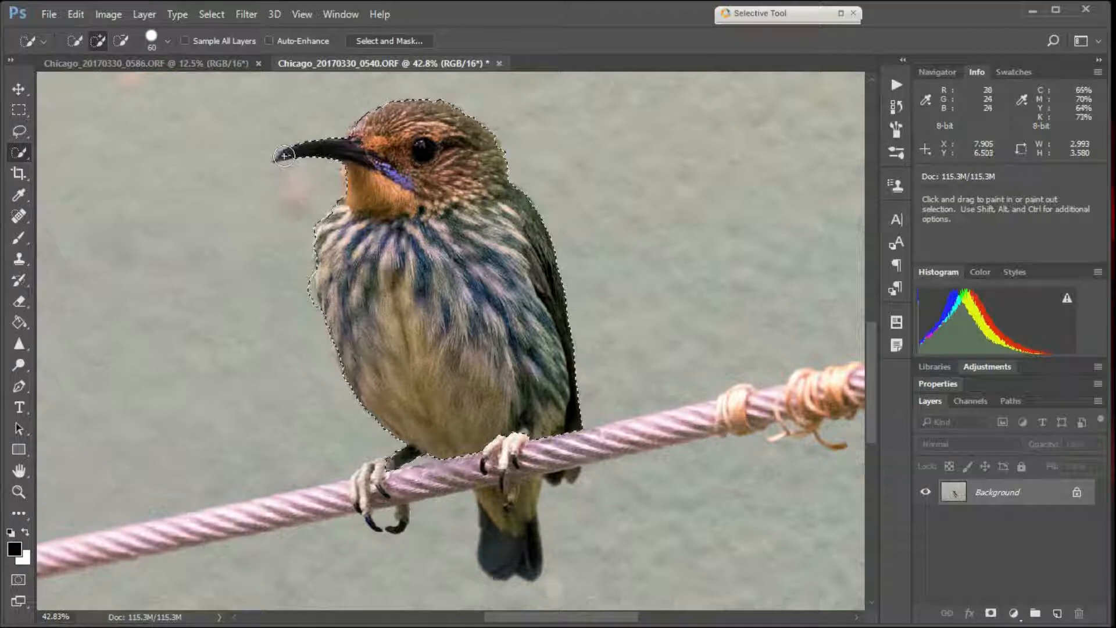
Step: Reduce the selection brush size to 40 and extend the selection from the beak tip into the background below it
key(bracketleft)
key(bracketleft)
key(bracketleft)
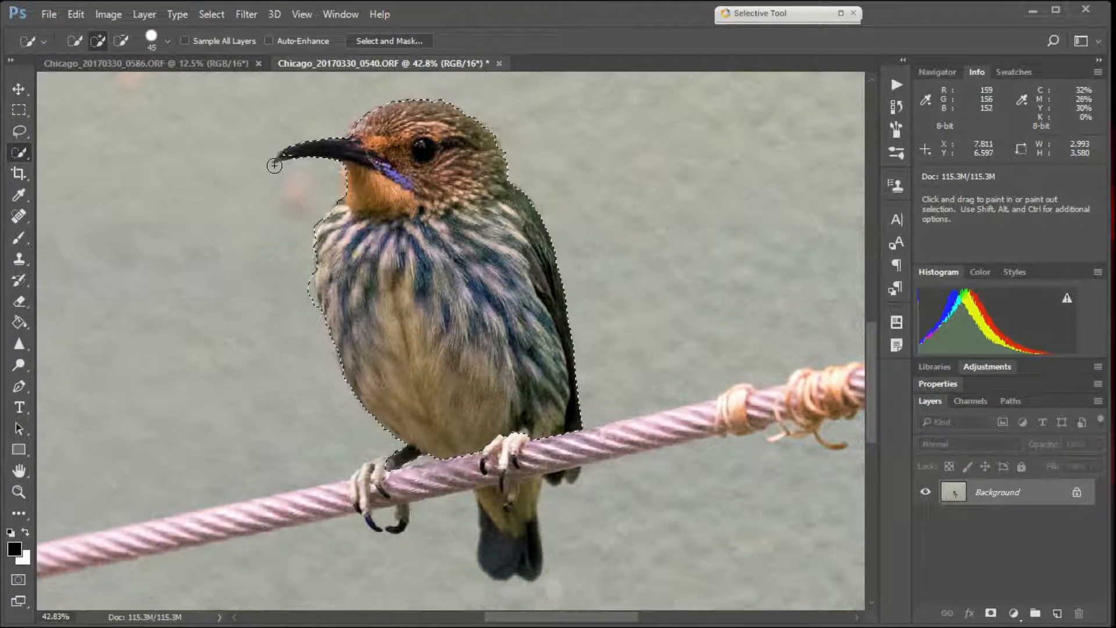
key(bracketleft)
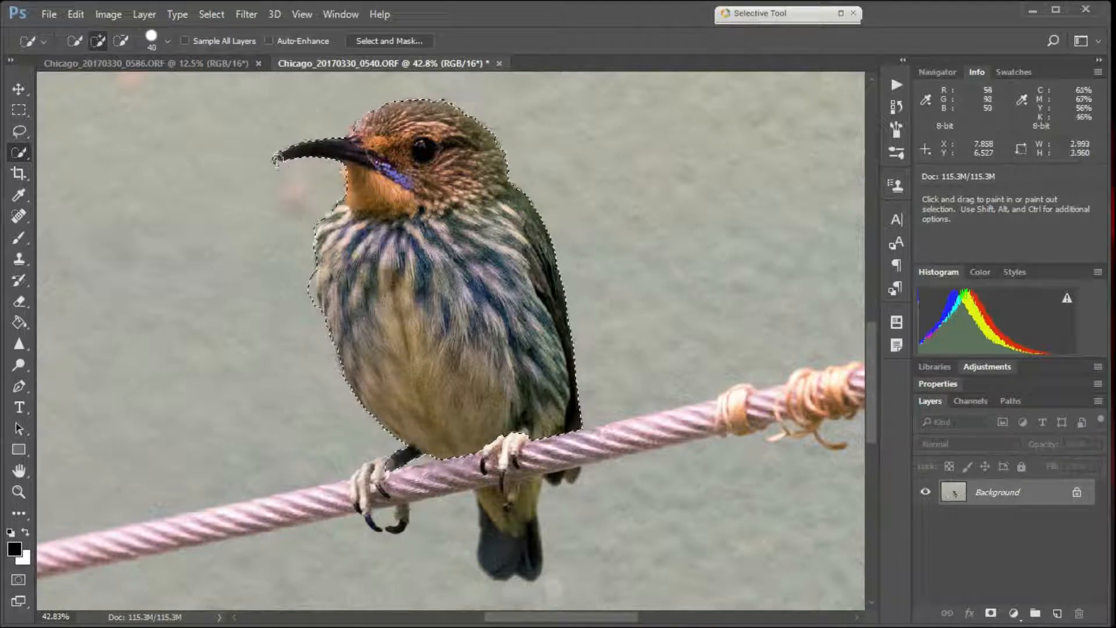
drag(276, 160, 261, 236)
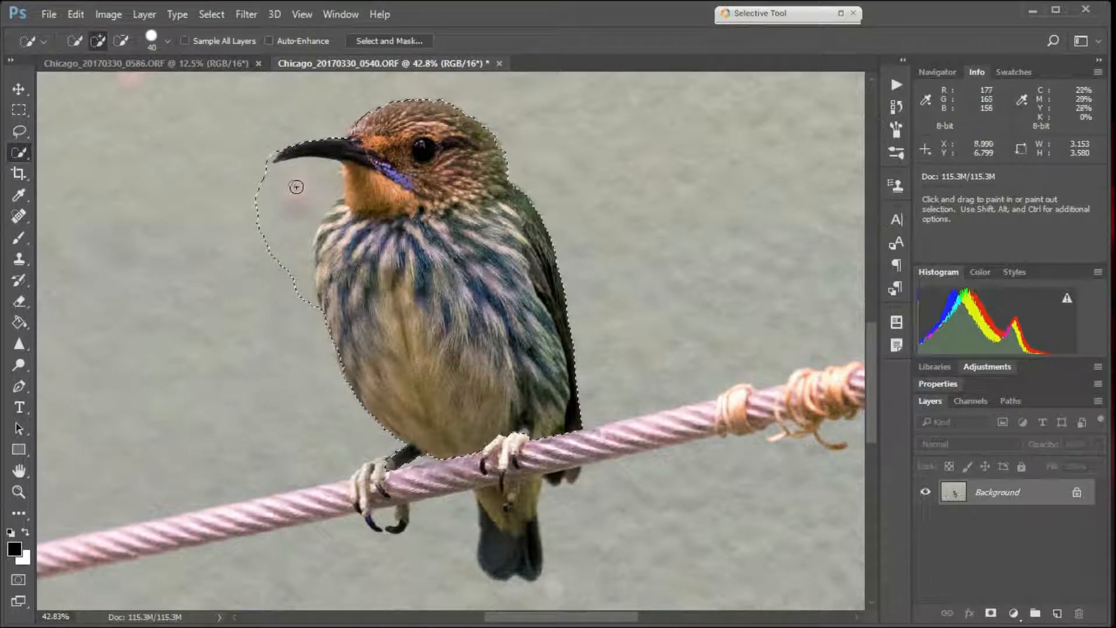
Step: Subtract the background below the beak, around its tip and beside the breast from the selection
key(alt)
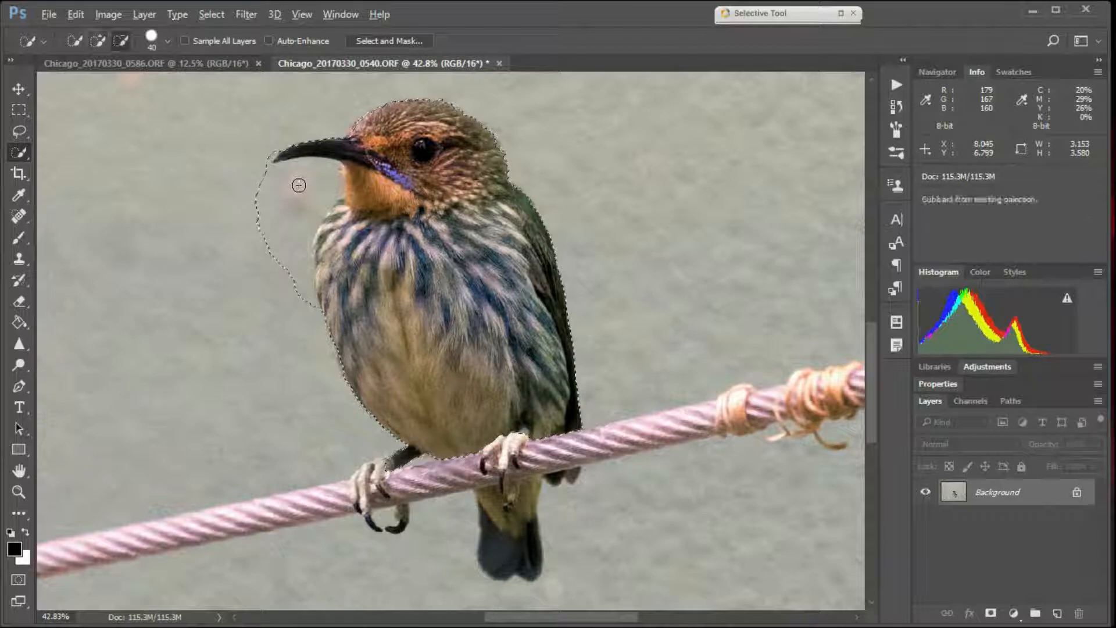
mouse_move(253, 184)
mouse_down()
mouse_move(293, 177)
mouse_move(270, 225)
mouse_move(251, 203)
mouse_move(271, 250)
mouse_move(282, 231)
mouse_move(292, 260)
mouse_up()
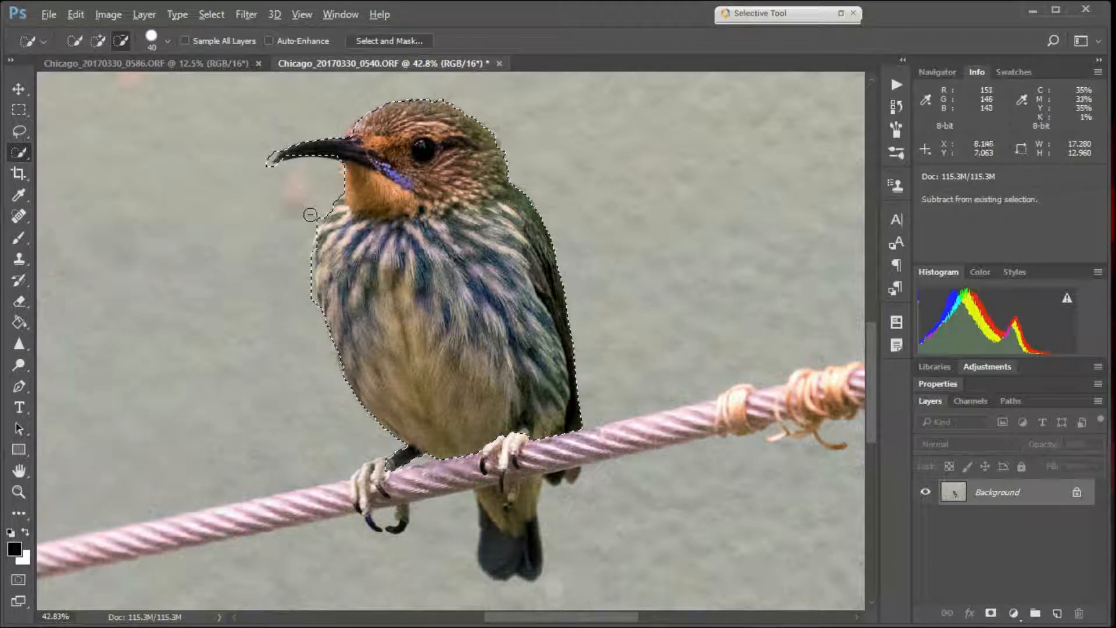
mouse_move(261, 202)
mouse_down()
mouse_move(263, 177)
mouse_move(240, 196)
mouse_move(284, 172)
mouse_up()
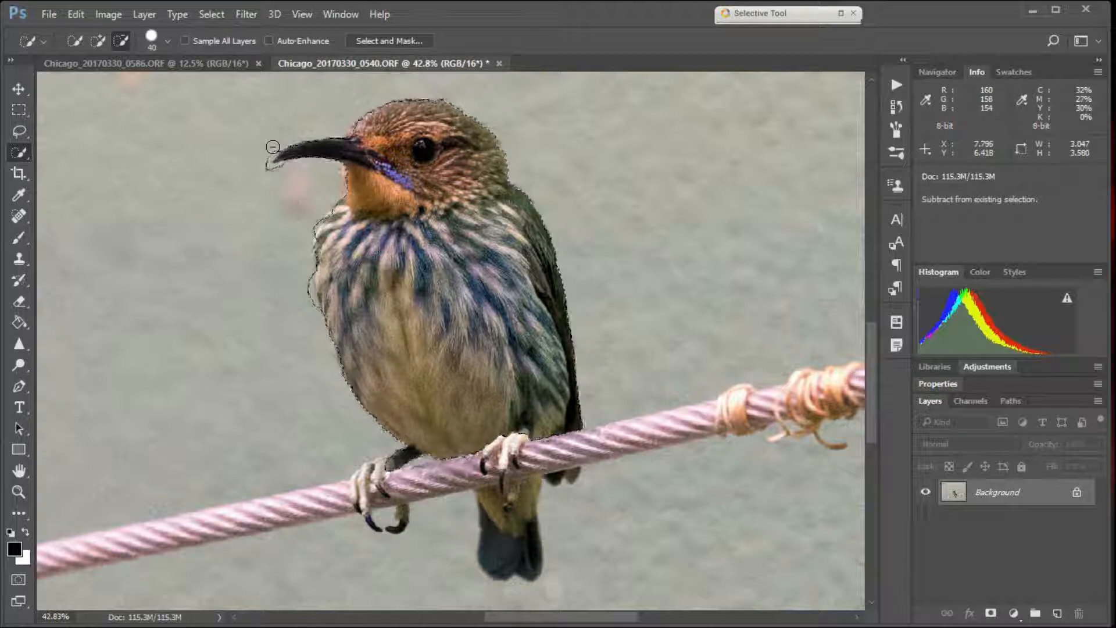
mouse_move(249, 170)
mouse_down()
mouse_move(274, 186)
mouse_move(283, 179)
mouse_up()
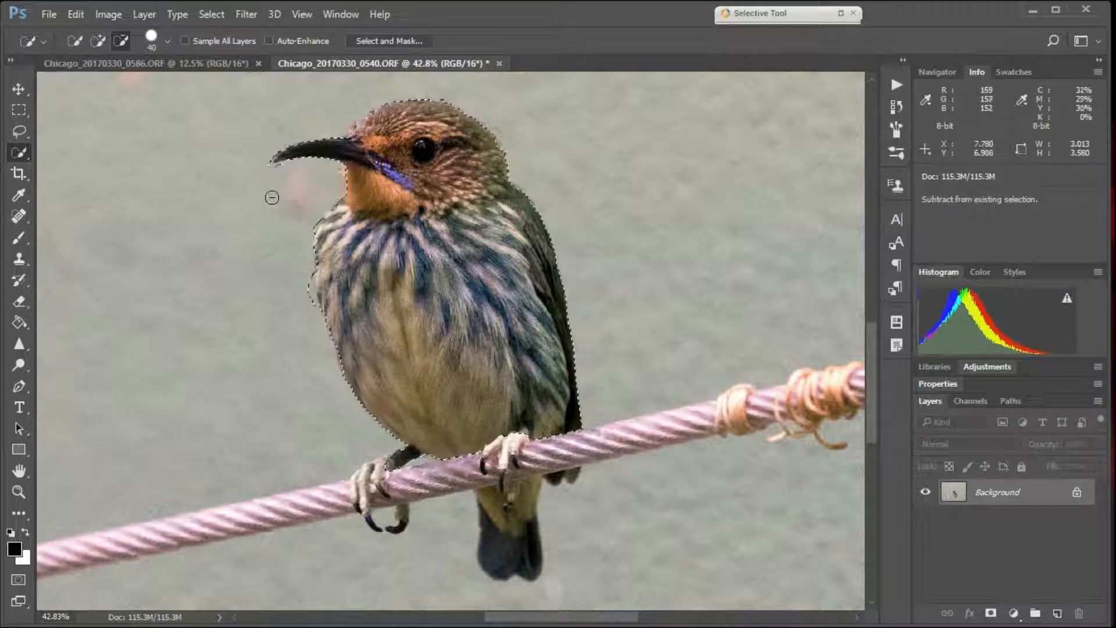
click(271, 164)
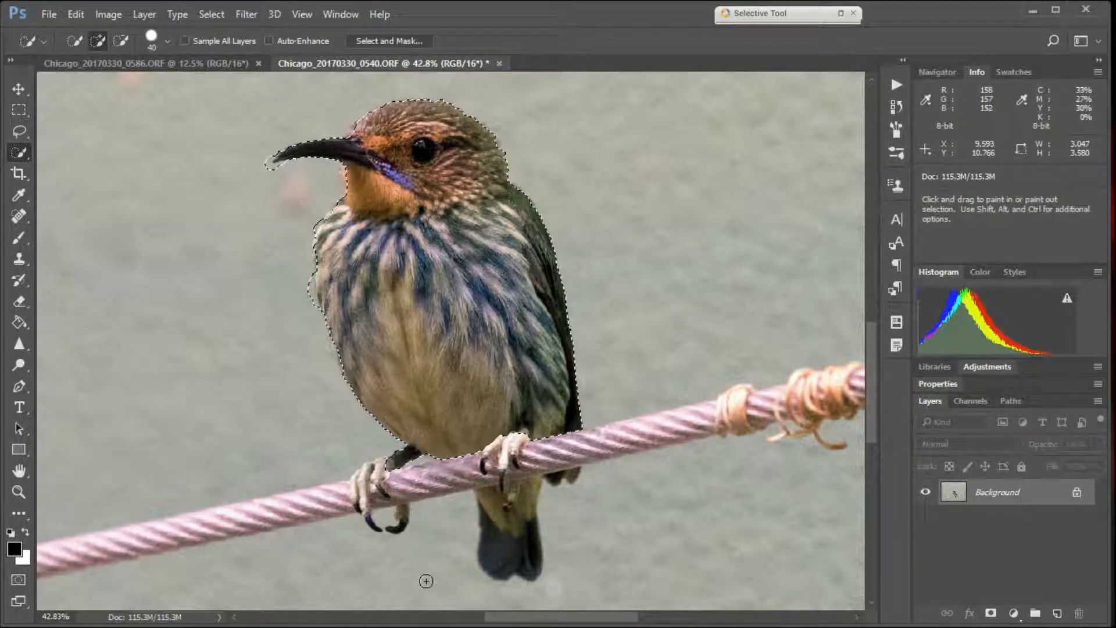
alt+click(305, 283)
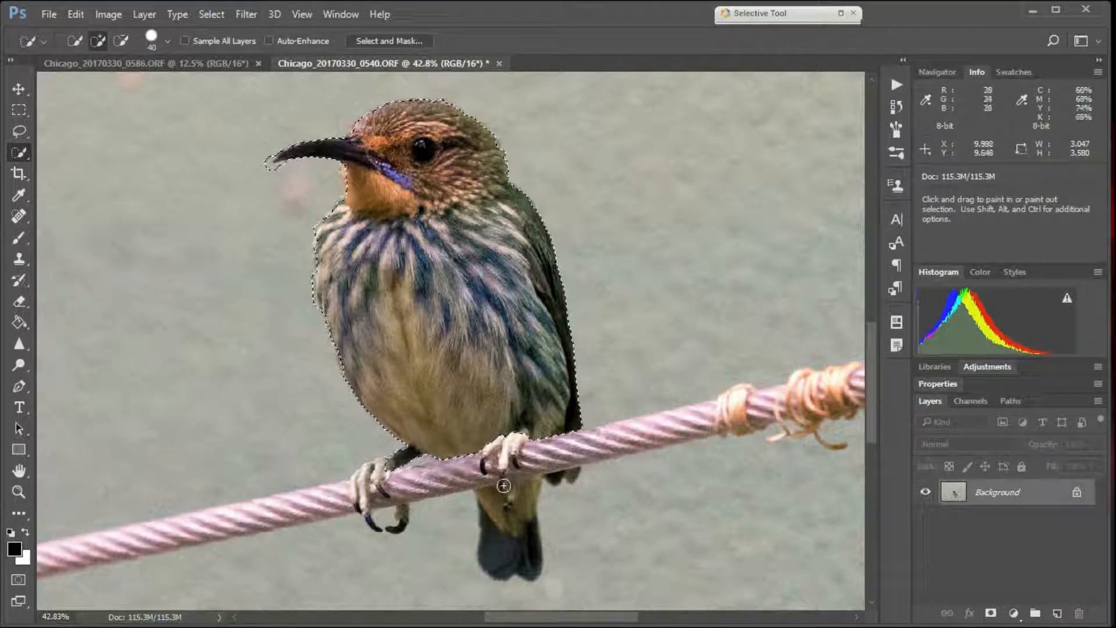
Step: Add the bird's foot farther from the tail and the cable beneath its belly to the selection
key(space)
drag(467, 511, 423, 382)
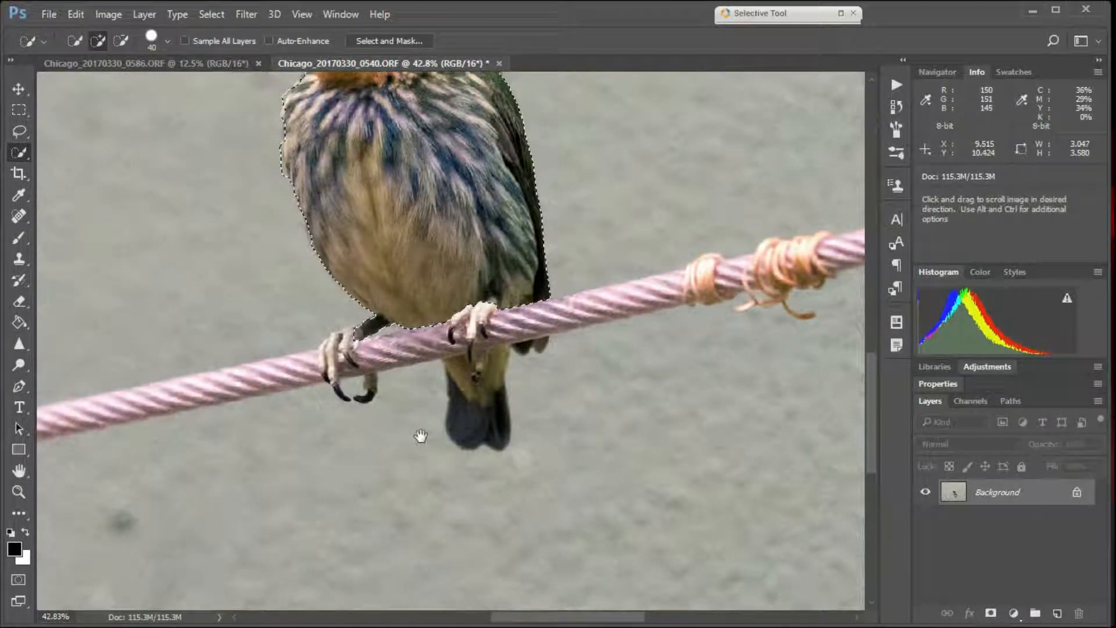
scroll(421, 436, up, 3)
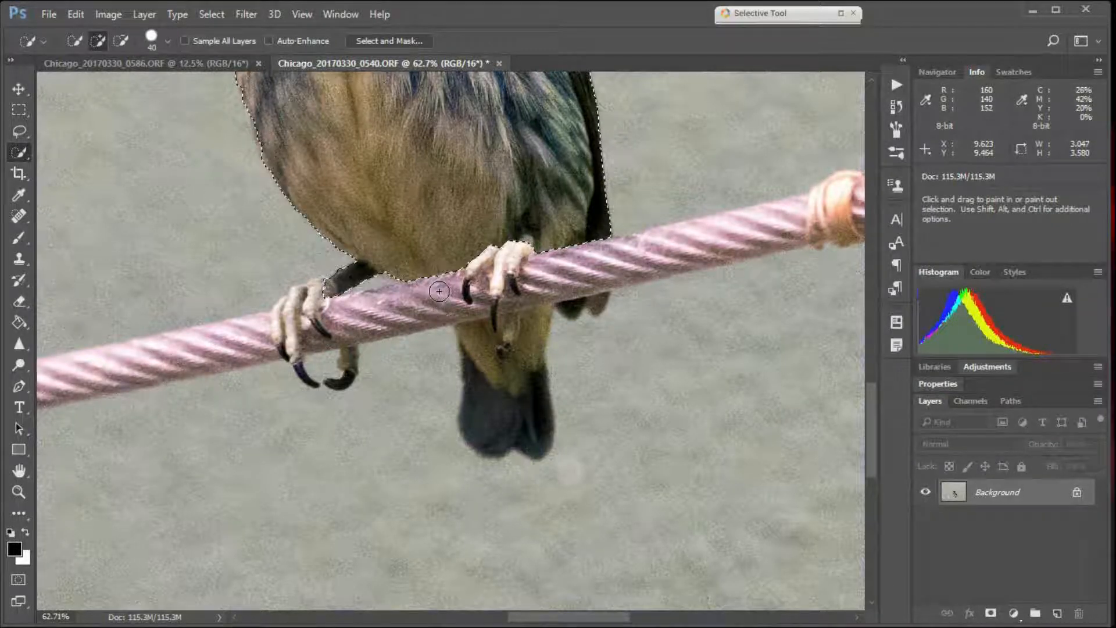
mouse_move(414, 289)
mouse_down()
mouse_move(287, 309)
mouse_move(290, 292)
mouse_move(329, 288)
mouse_move(286, 313)
mouse_move(298, 364)
mouse_move(342, 379)
mouse_move(323, 376)
mouse_move(354, 373)
mouse_move(363, 352)
mouse_move(347, 379)
mouse_move(307, 371)
mouse_up()
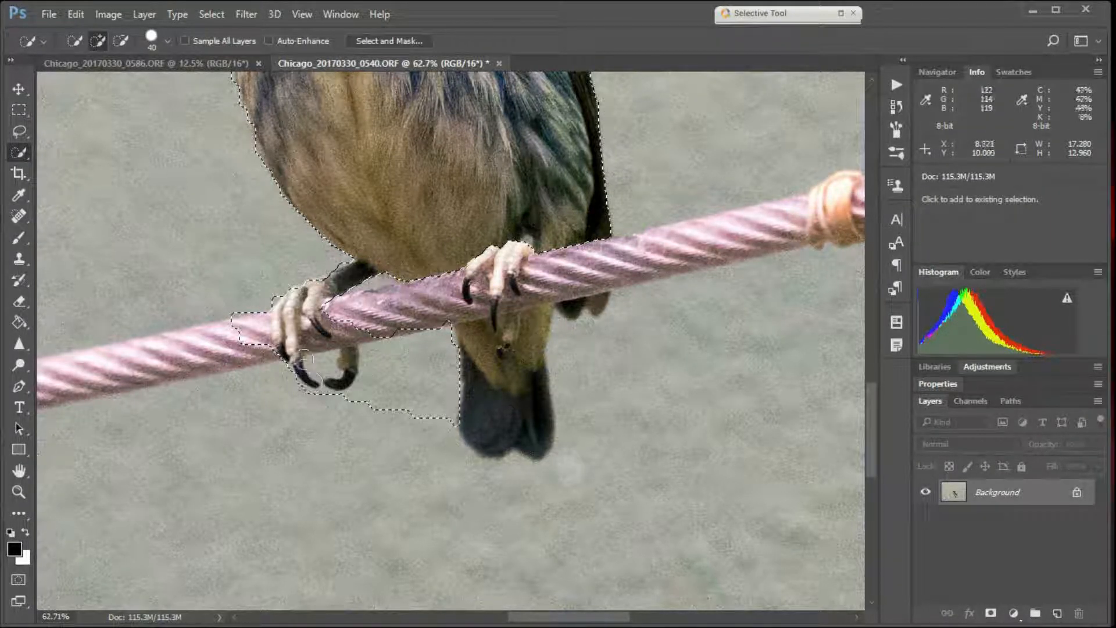
mouse_move(321, 321)
mouse_down()
mouse_move(360, 325)
mouse_move(315, 335)
mouse_up()
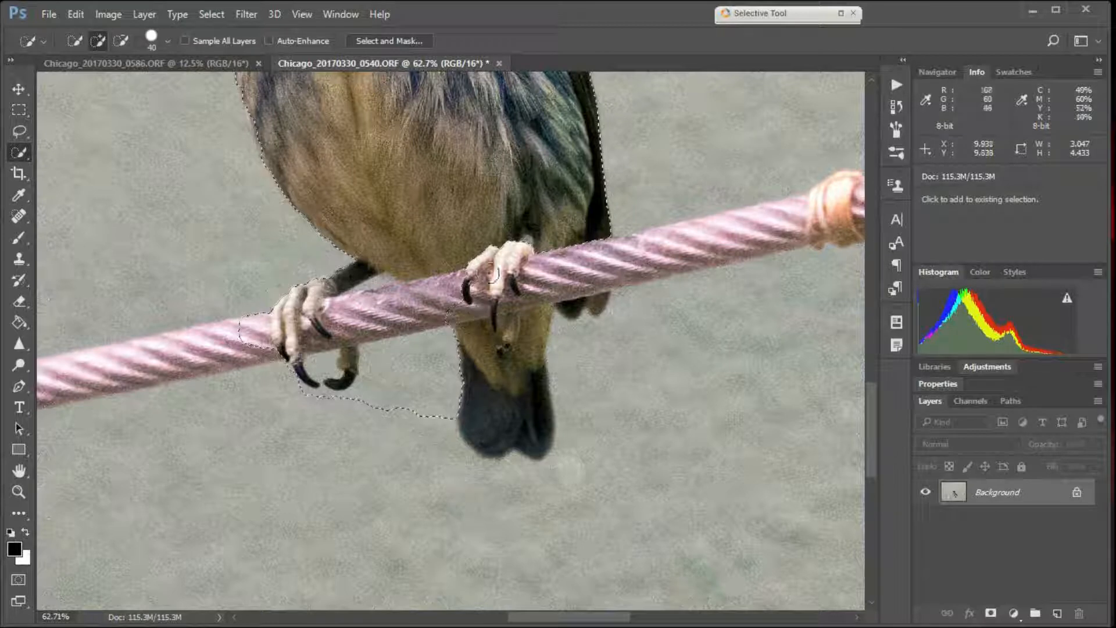
Step: Add the bird's other foot, tail feathers and the wing tip below the cable to the selection
mouse_move(485, 271)
mouse_down()
mouse_move(524, 254)
mouse_move(496, 299)
mouse_move(460, 289)
mouse_up()
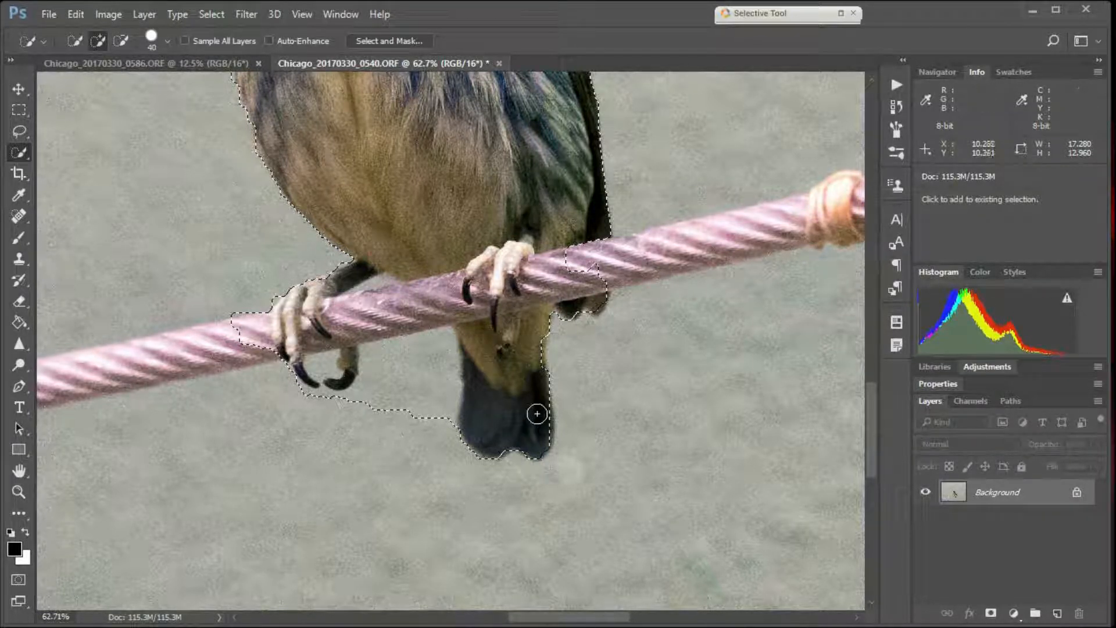
drag(542, 428, 531, 362)
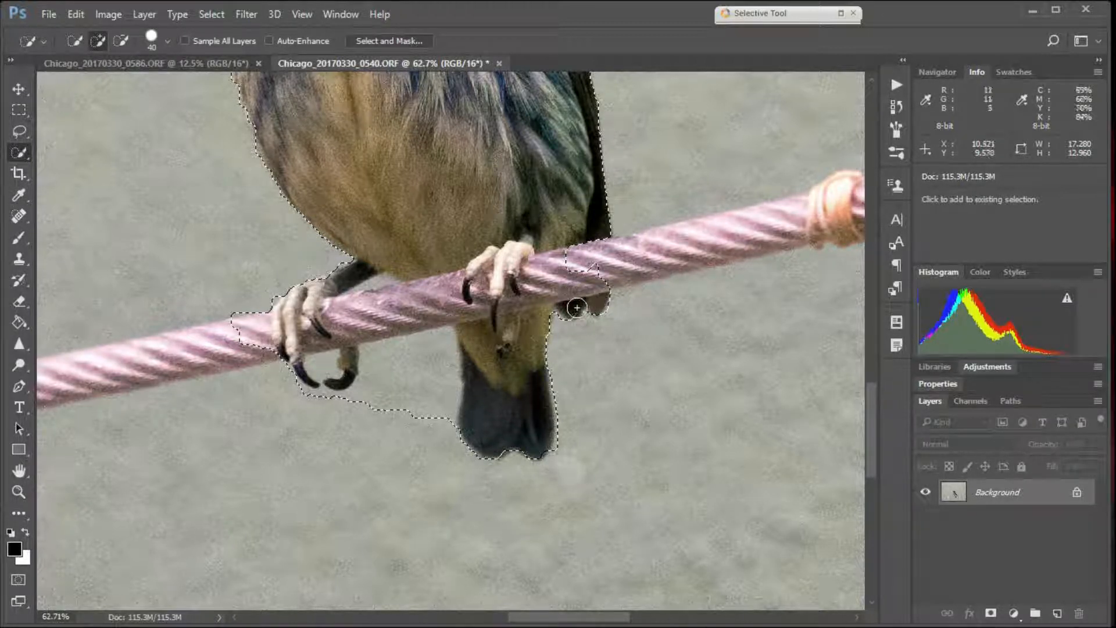
drag(578, 309, 570, 312)
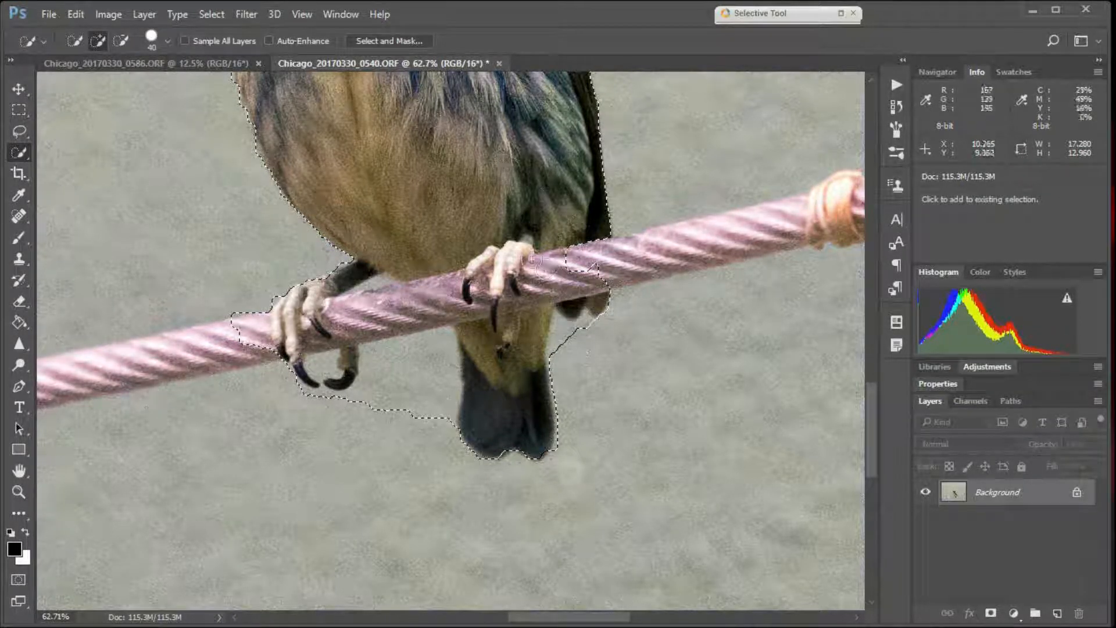
drag(517, 272, 537, 270)
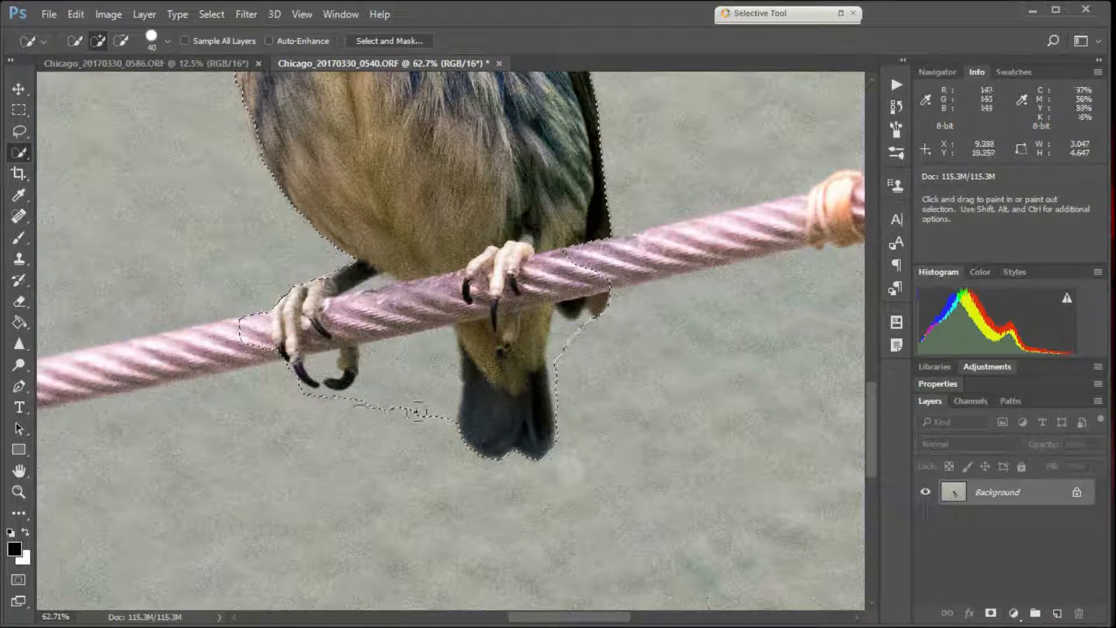
Step: Subtract the background between the foot and the tail and around the tail edges from the selection
mouse_move(391, 428)
mouse_down()
mouse_move(387, 364)
mouse_move(399, 394)
mouse_move(360, 400)
mouse_move(427, 407)
mouse_up()
click(566, 342)
click(561, 354)
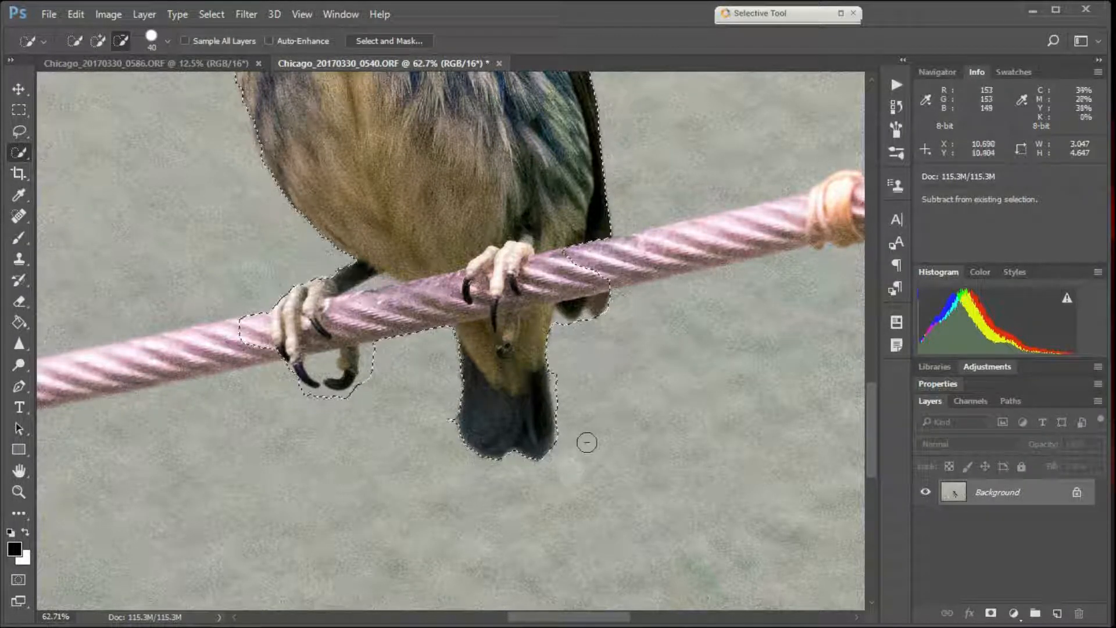
alt+click(561, 382)
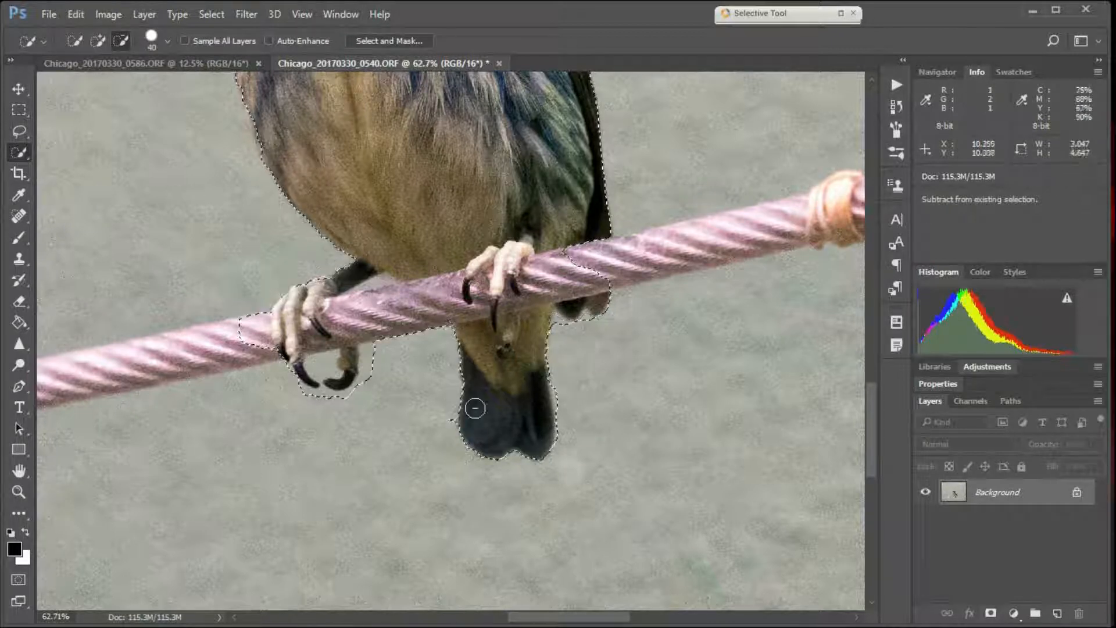
drag(457, 400, 434, 404)
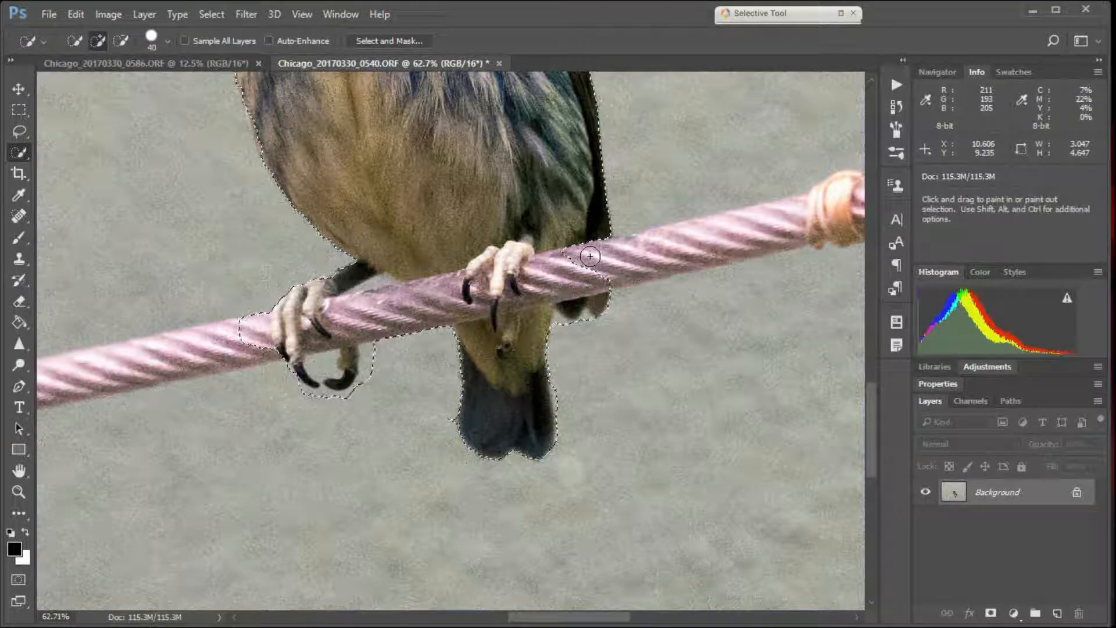
Step: Extend the selection along the cable past the bird's wing, toward the wrapped knot
mouse_move(590, 238)
mouse_down()
mouse_move(601, 280)
mouse_move(614, 243)
mouse_move(562, 269)
mouse_up()
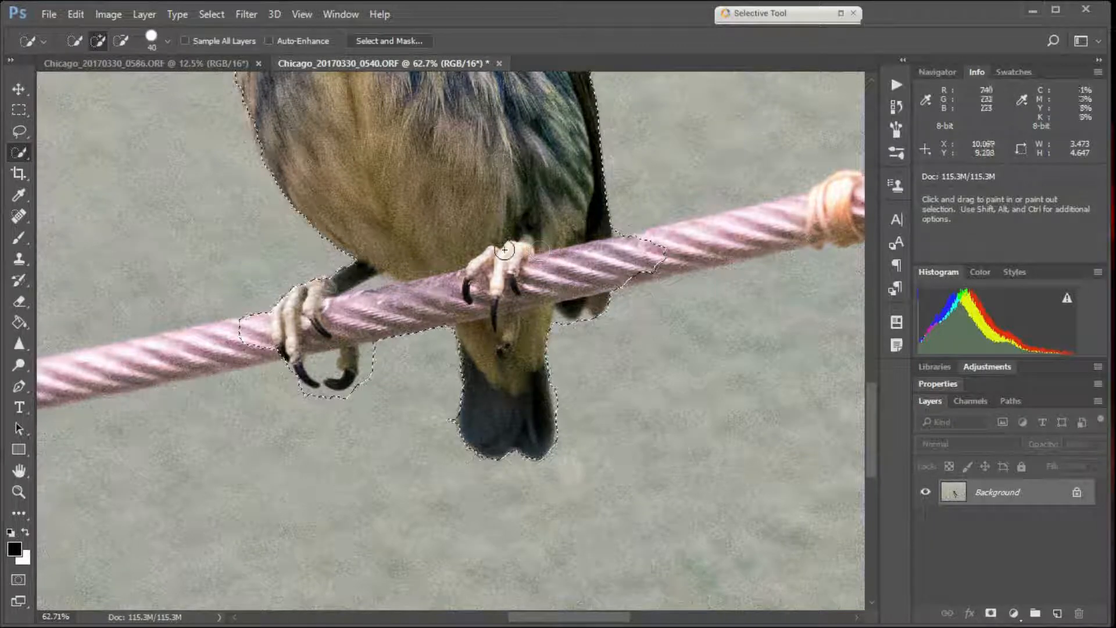
key(space)
scroll(424, 216, up, 2)
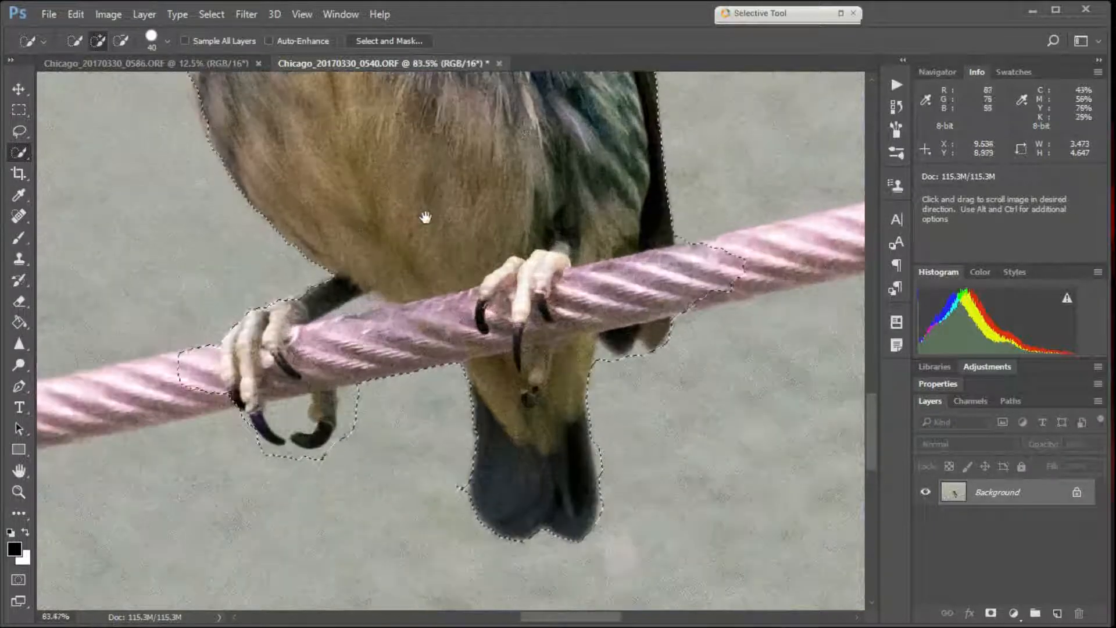
scroll(426, 218, down, 5)
scroll(427, 203, down, 2)
scroll(426, 162, up, 3)
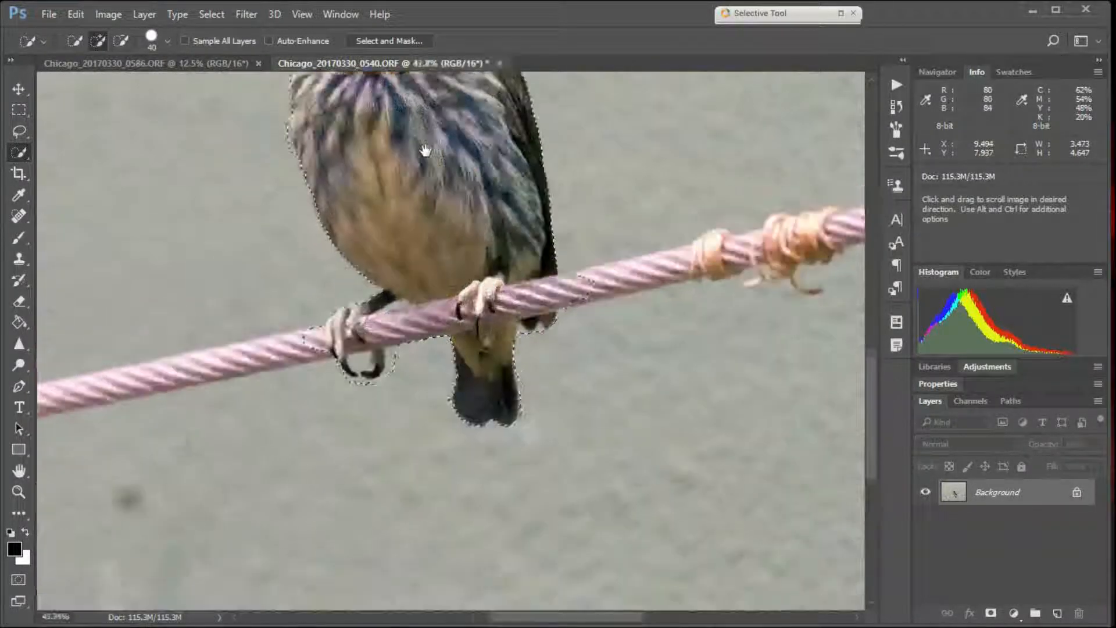
Step: Open the bird selection in Select and Mask and set the red overlay's opacity to 50%
mouse_move(416, 147)
mouse_down()
mouse_move(436, 323)
mouse_move(415, 294)
mouse_move(440, 258)
mouse_move(448, 274)
mouse_move(436, 268)
mouse_up()
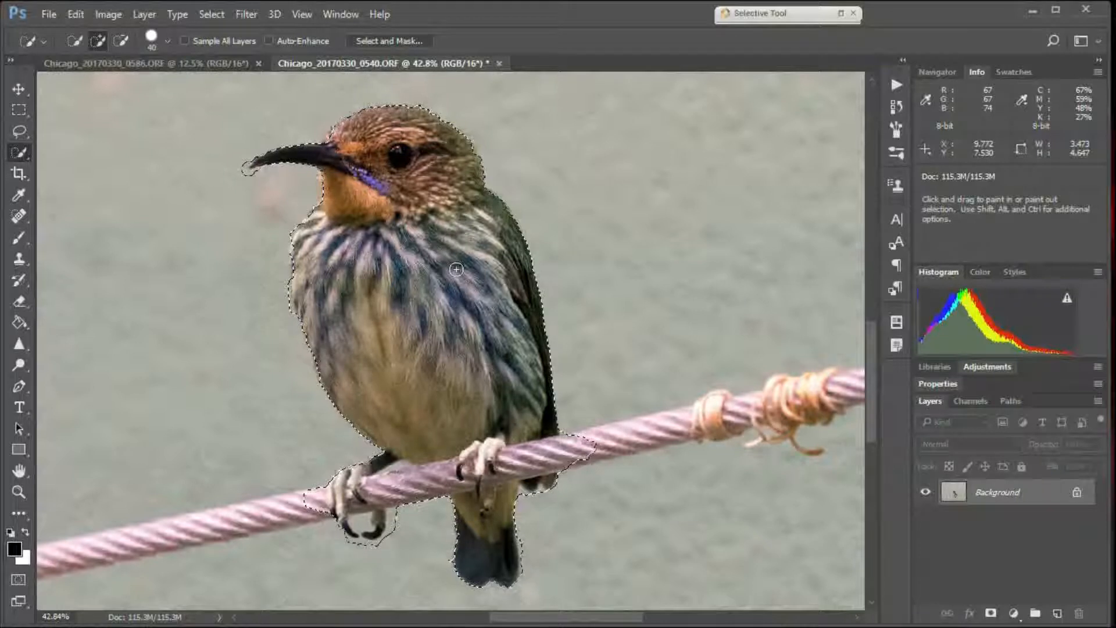
click(392, 42)
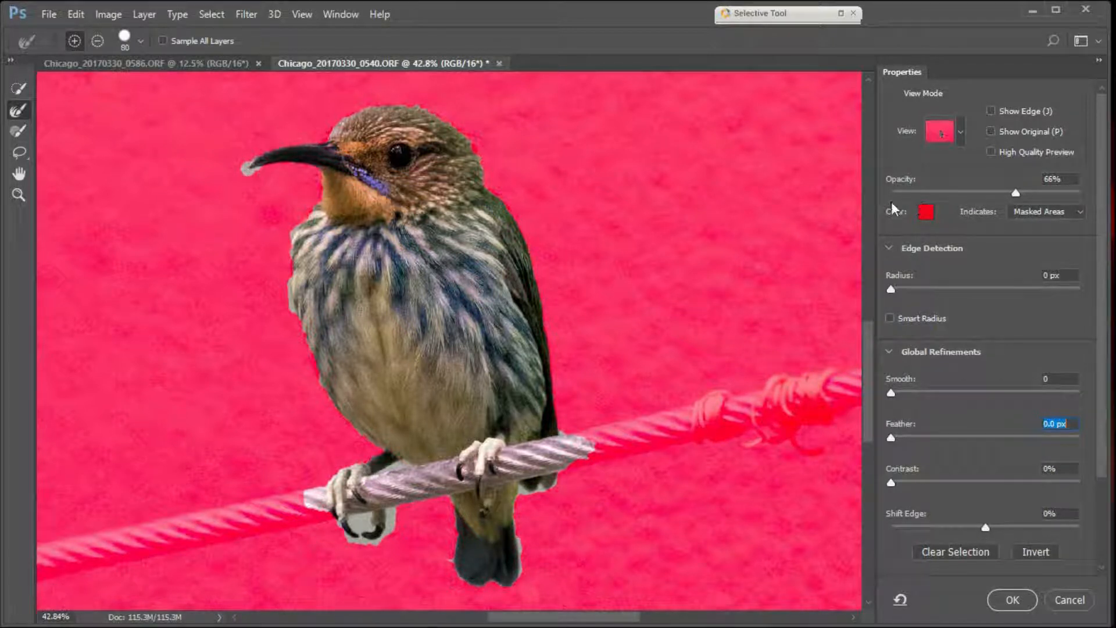
click(1015, 193)
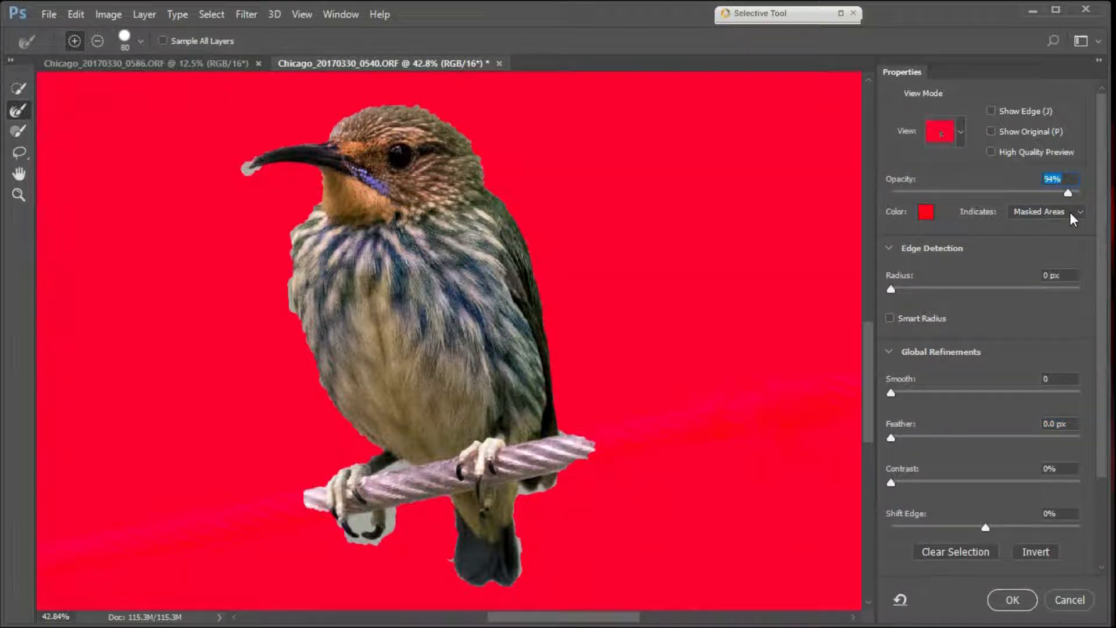
drag(1067, 193, 940, 194)
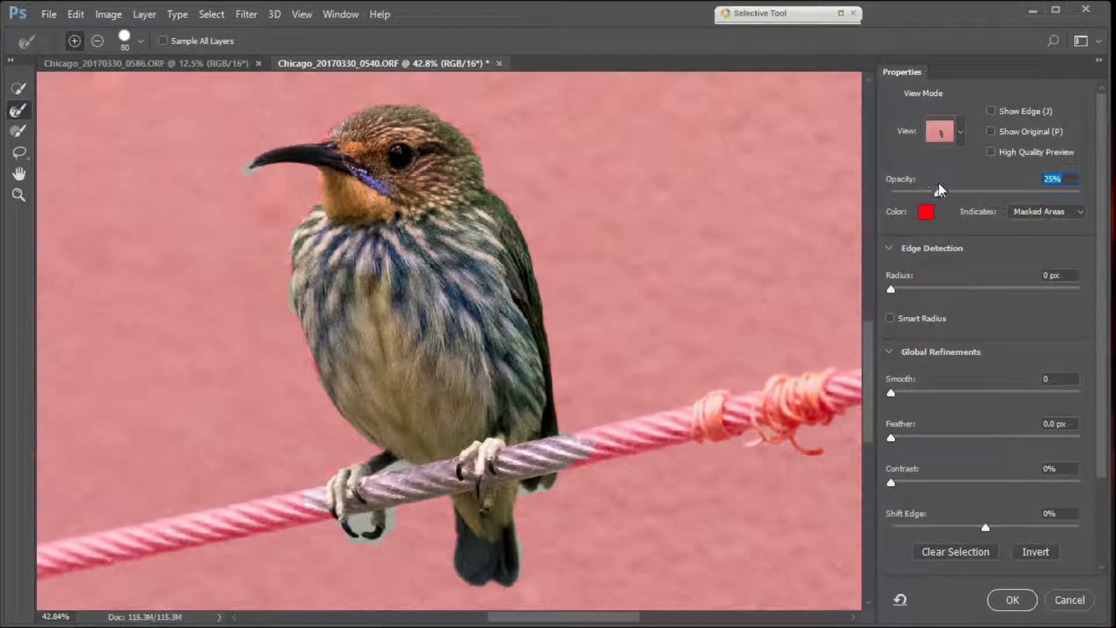
drag(938, 193, 975, 196)
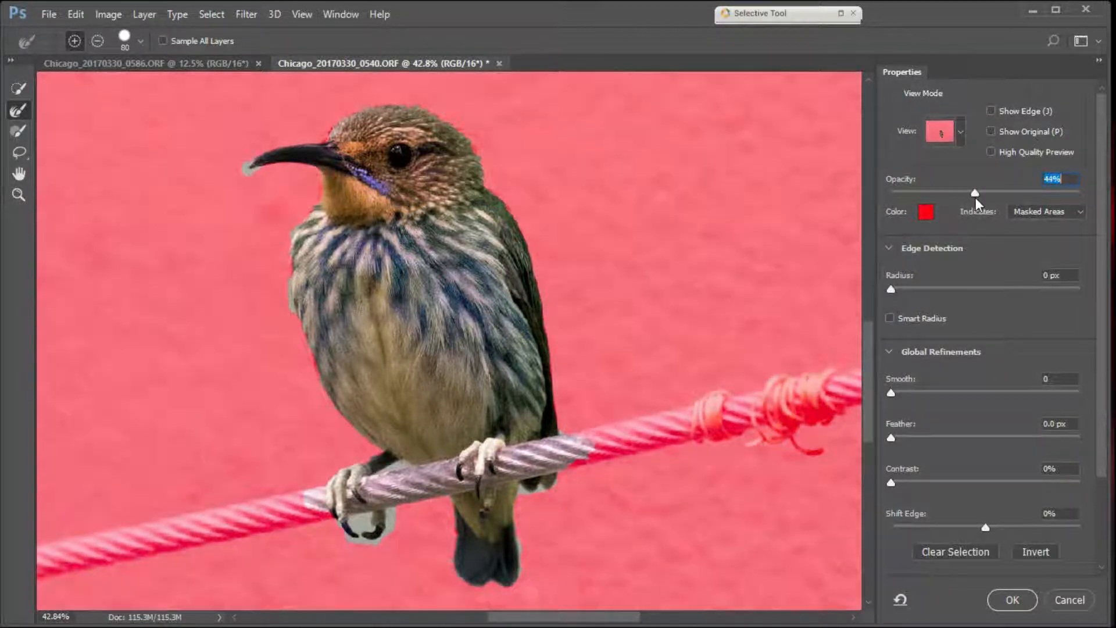
drag(968, 193, 984, 194)
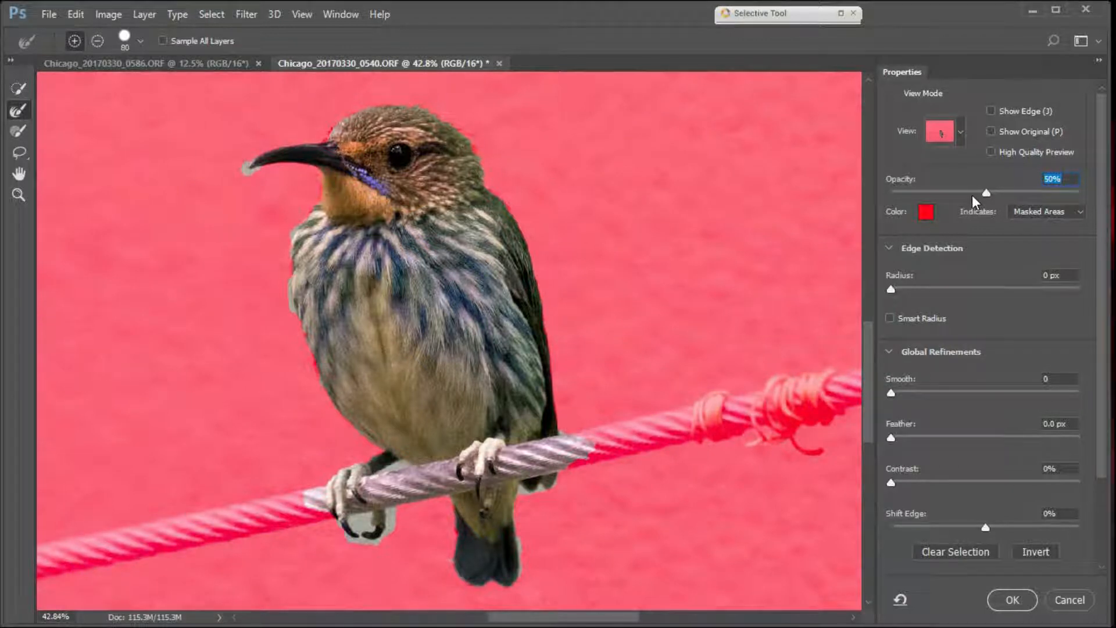
click(943, 130)
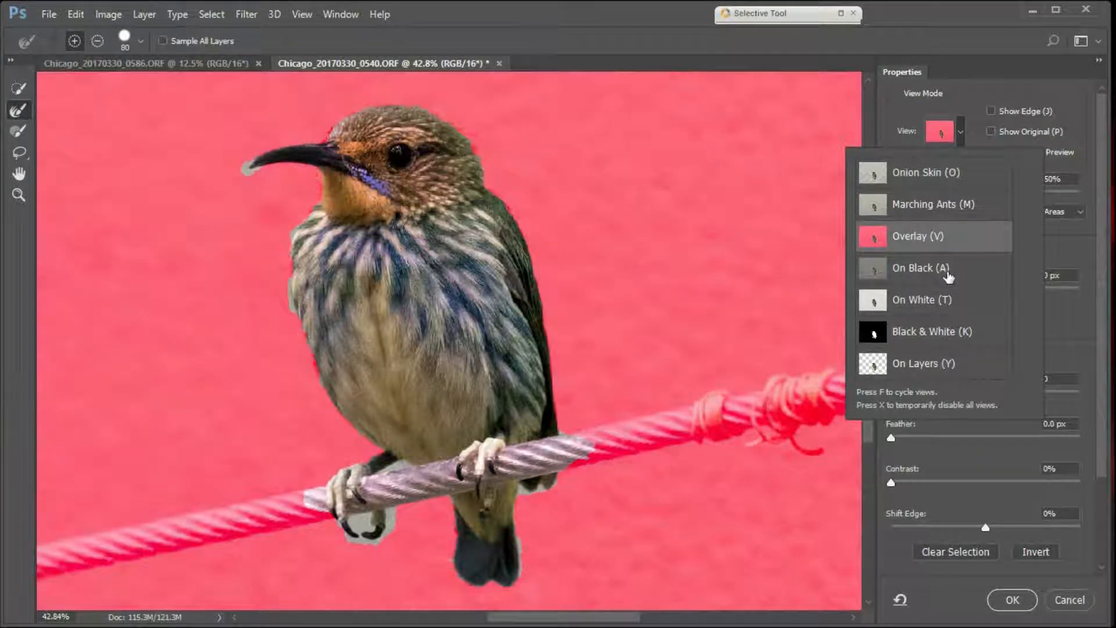
click(939, 131)
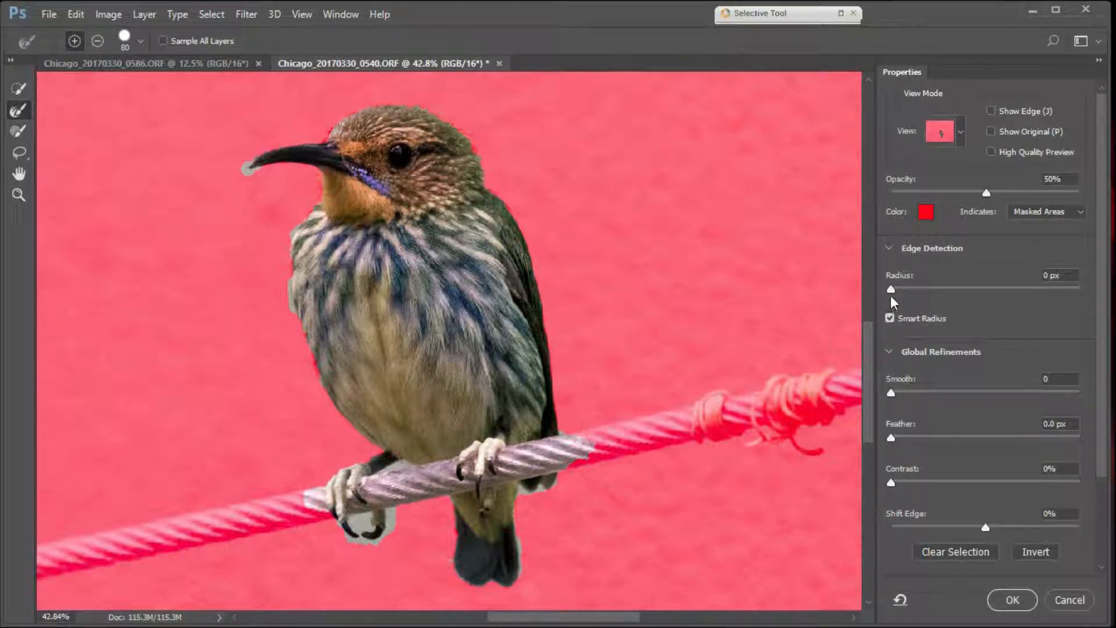
Step: Enable Smart Radius with a 2 px edge detection radius and turn on Show Edge
drag(891, 290, 908, 291)
click(991, 132)
click(991, 151)
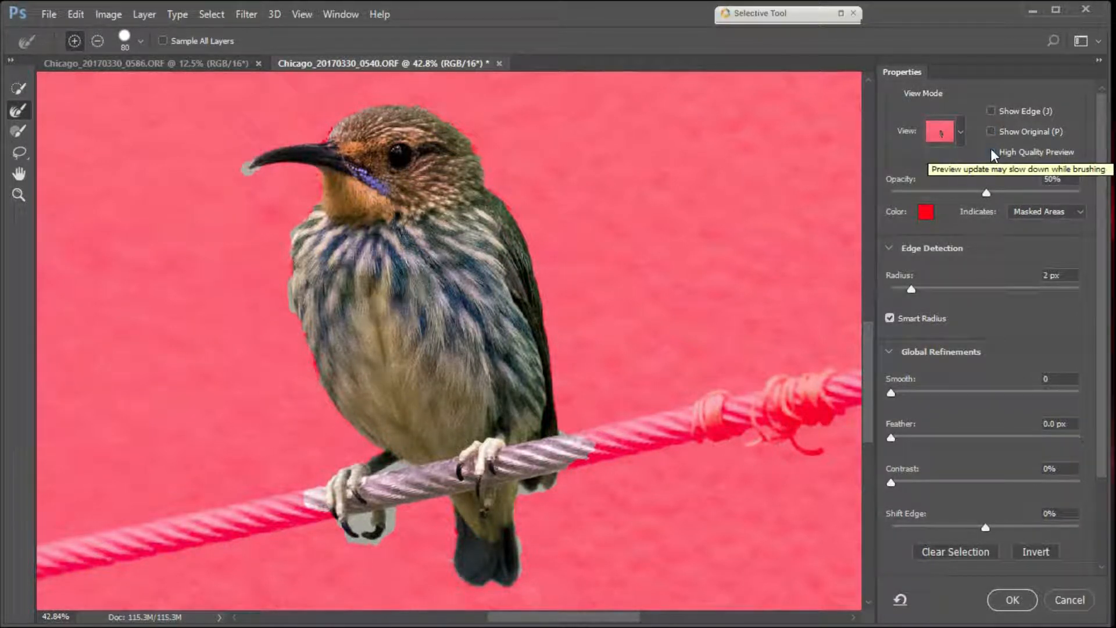
click(990, 111)
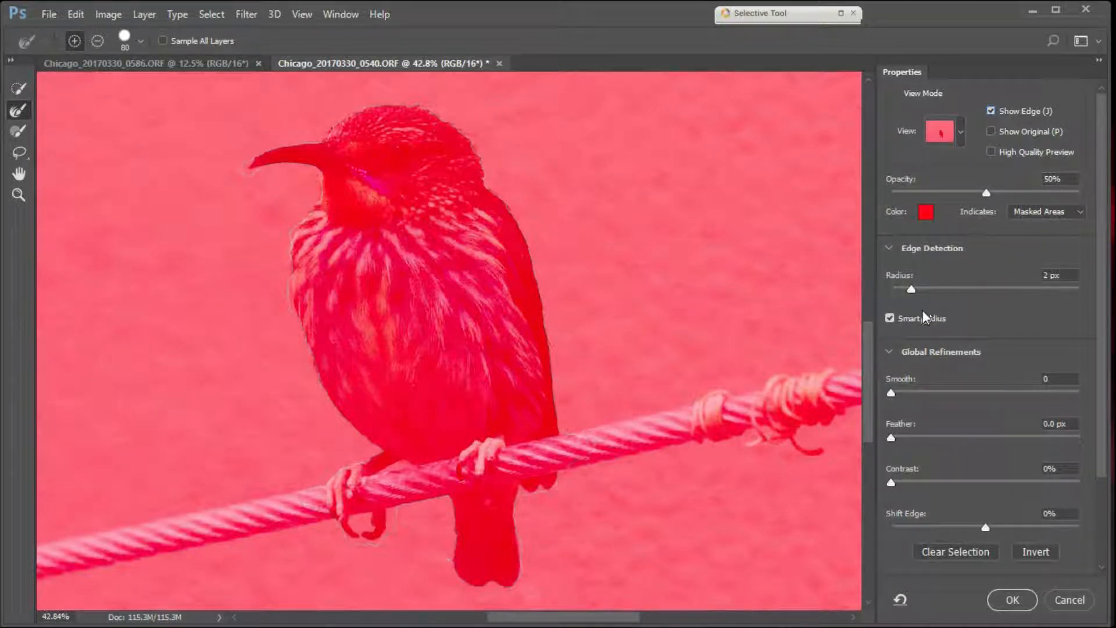
Step: Try larger and smaller edge detection radii and set the radius to 8 px
drag(912, 288, 946, 294)
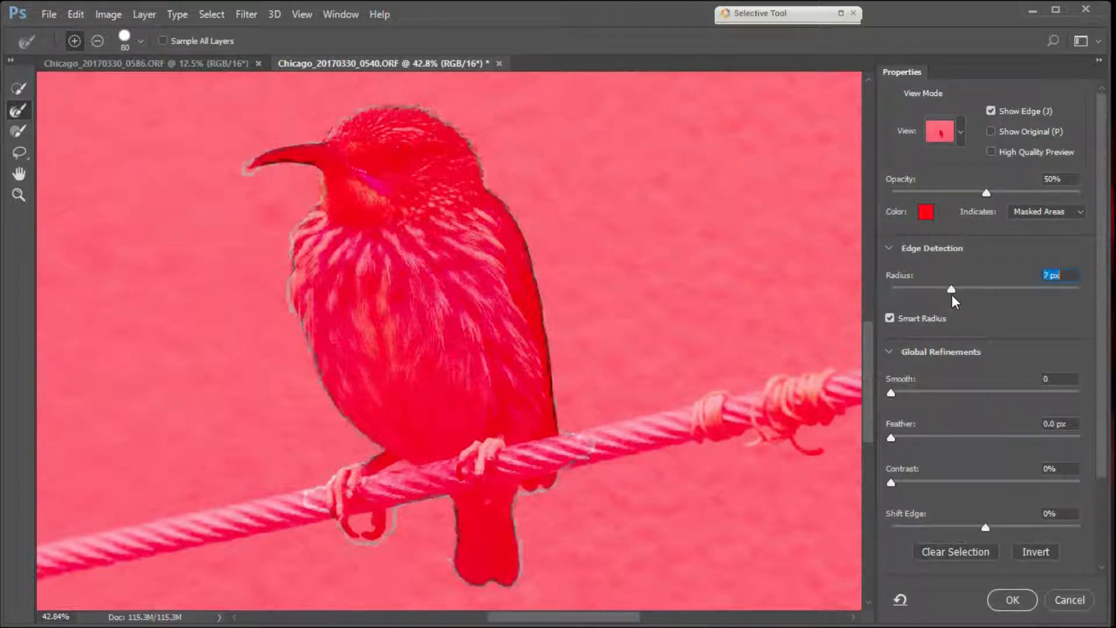
drag(951, 293, 1047, 296)
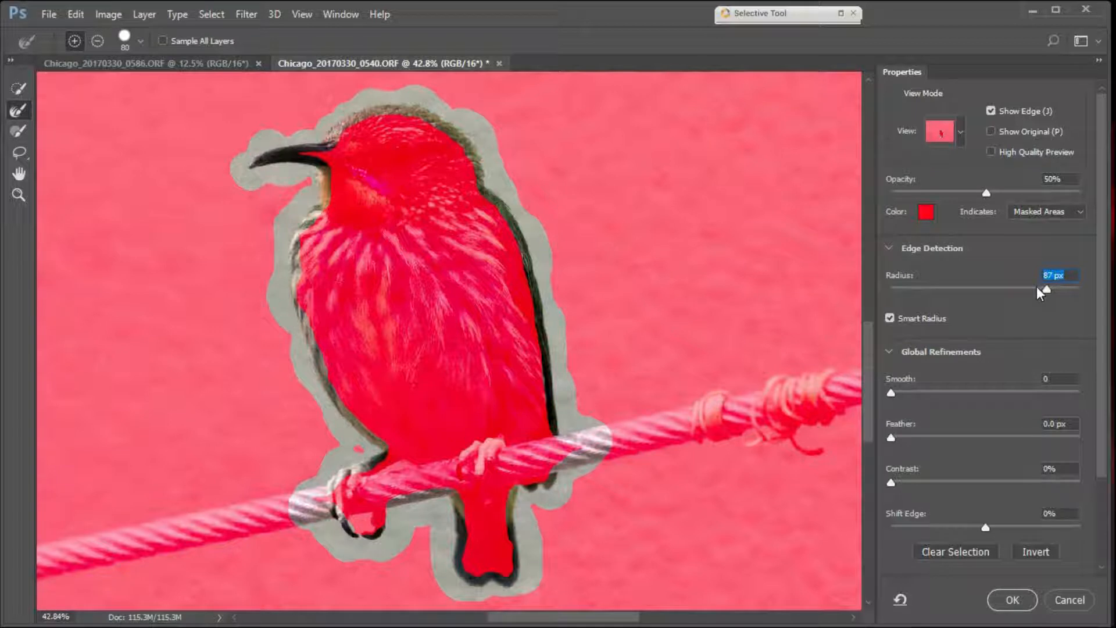
drag(1047, 288, 986, 292)
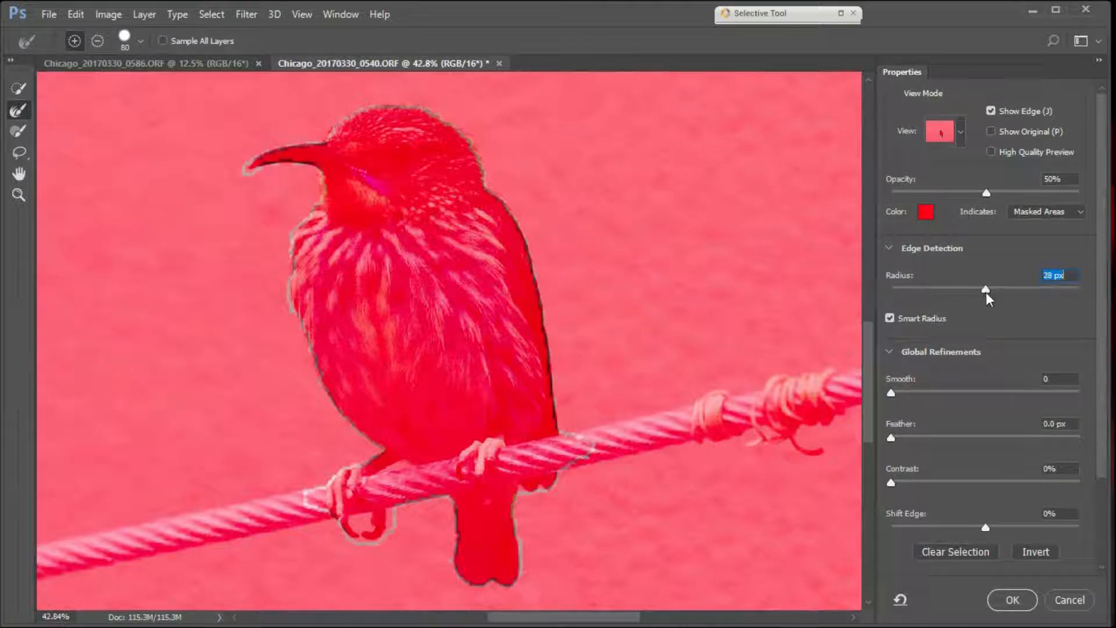
drag(979, 293, 978, 293)
drag(978, 292, 947, 297)
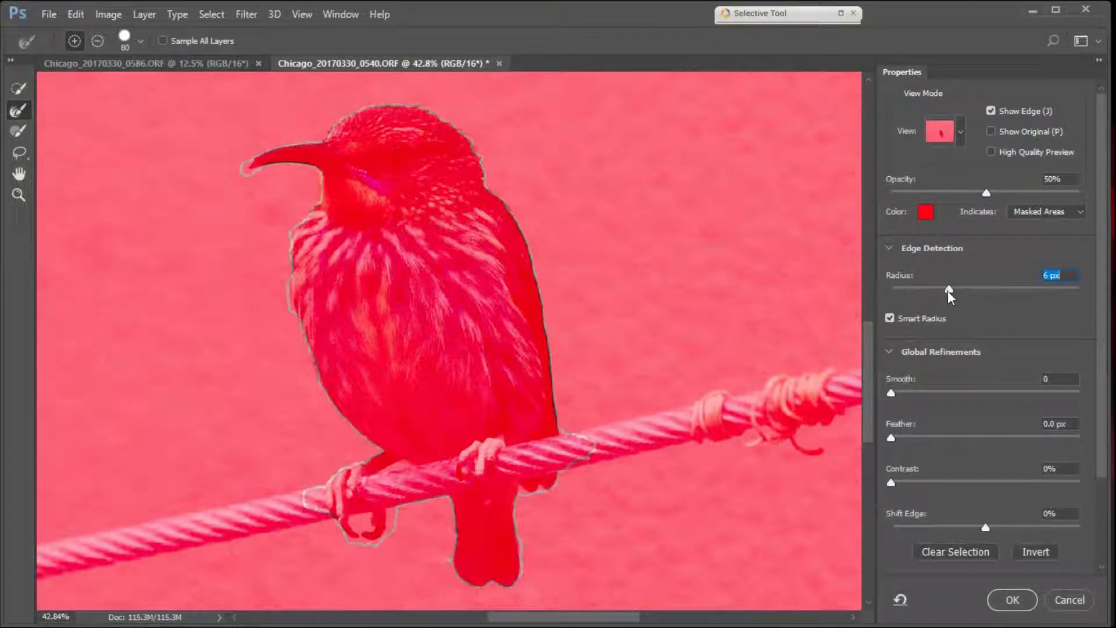
drag(949, 293, 957, 293)
Step: Turn off Show Edge and preview the overlay on Selected Areas before returning it to Masked Areas
click(1053, 211)
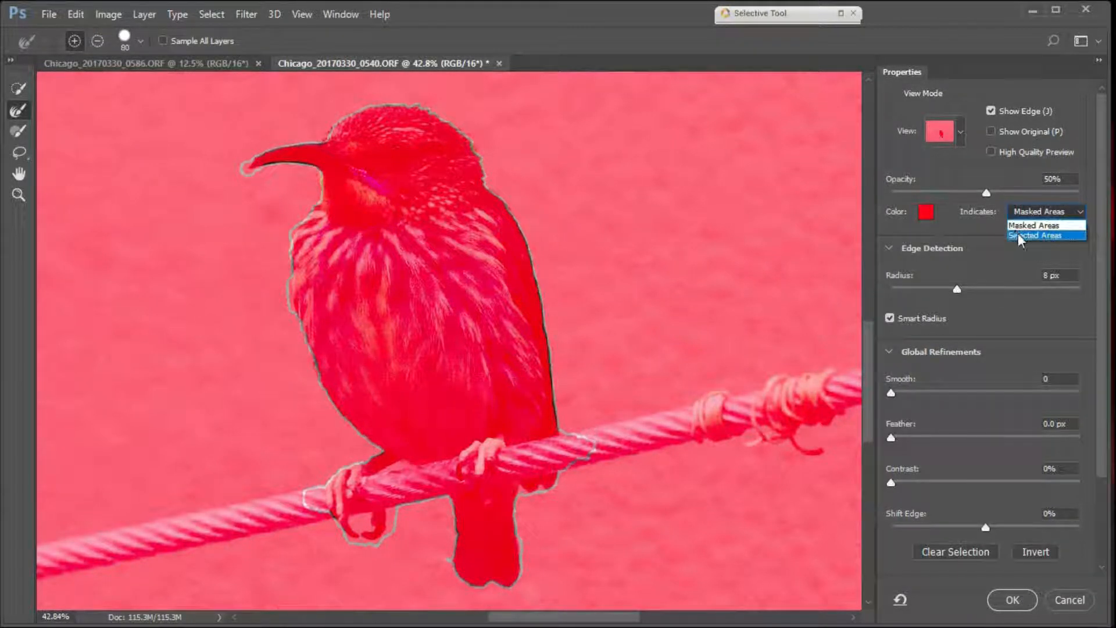
click(1017, 234)
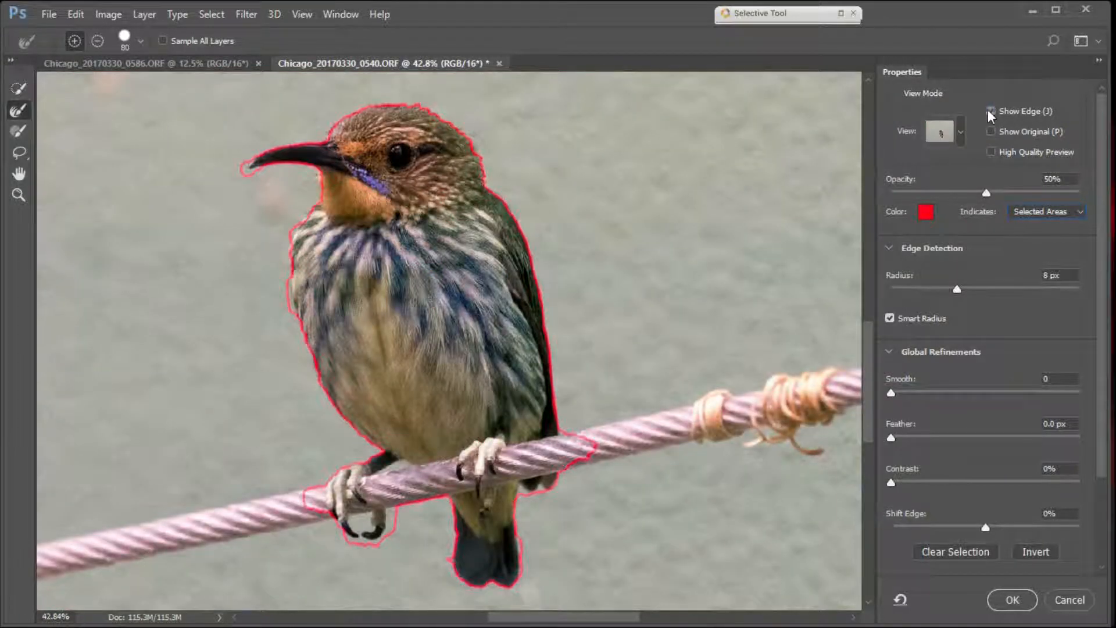
click(988, 110)
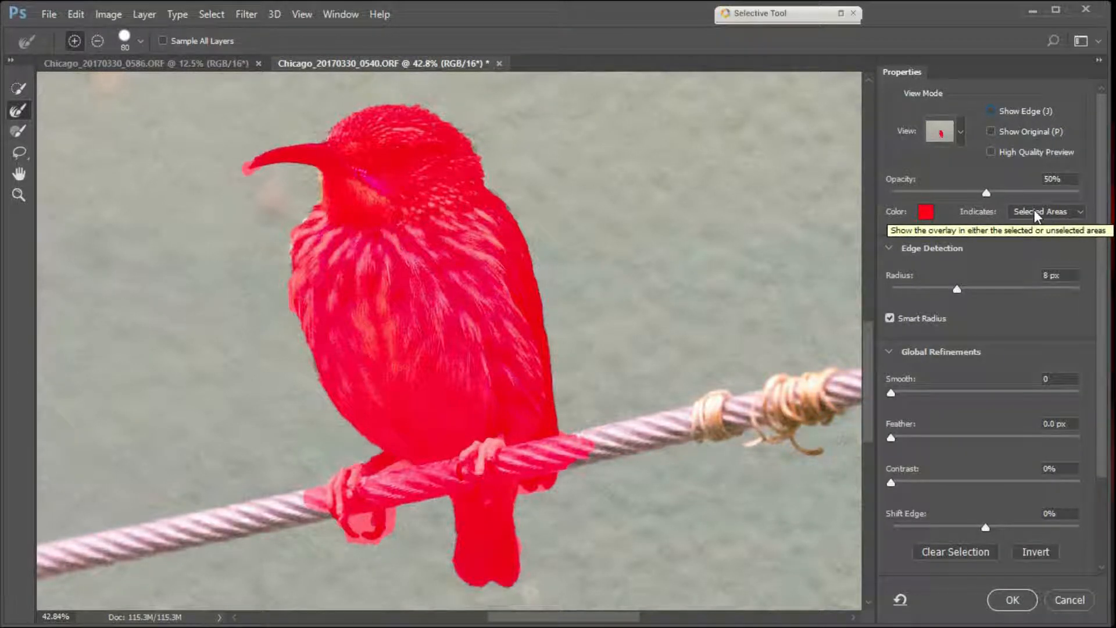
click(1034, 213)
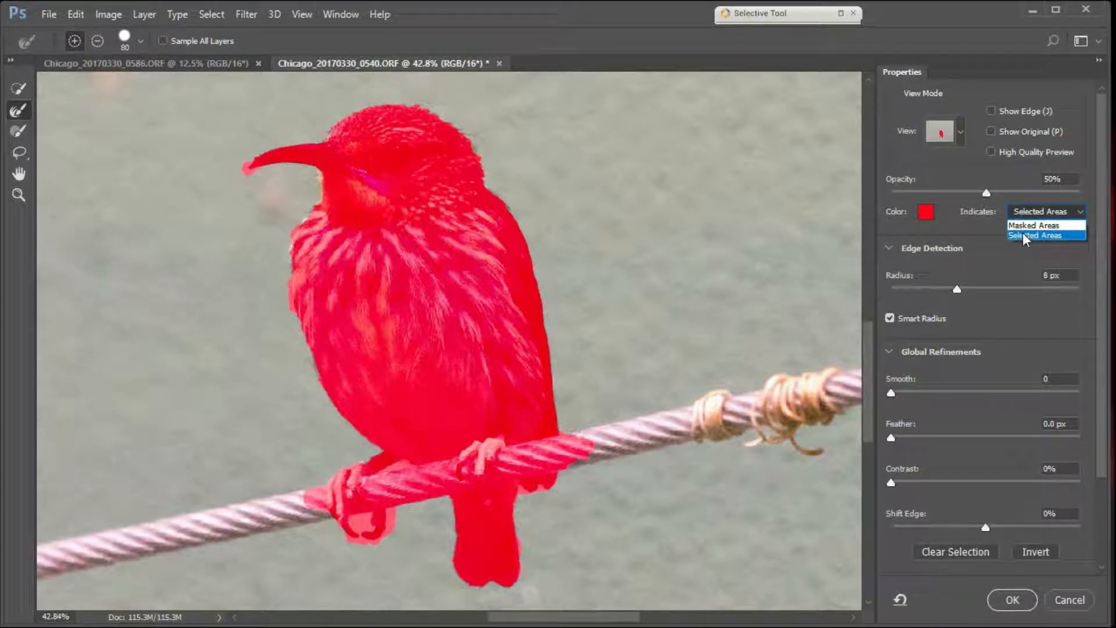
click(1019, 225)
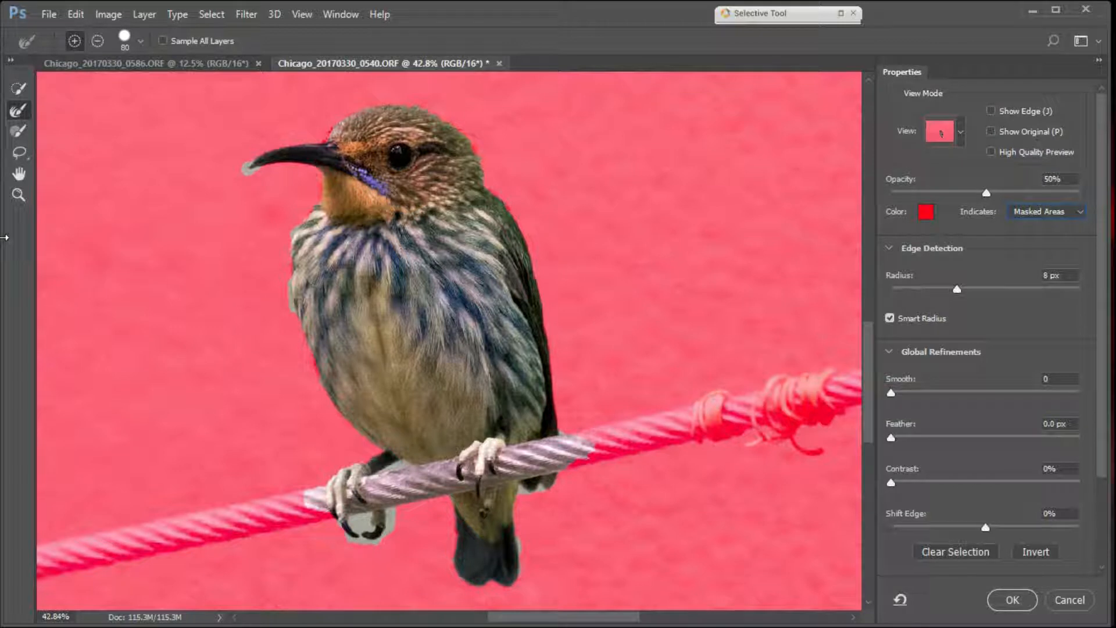
Step: Brush around the bird's beak with the Refine Edge Brush at size 50
click(19, 111)
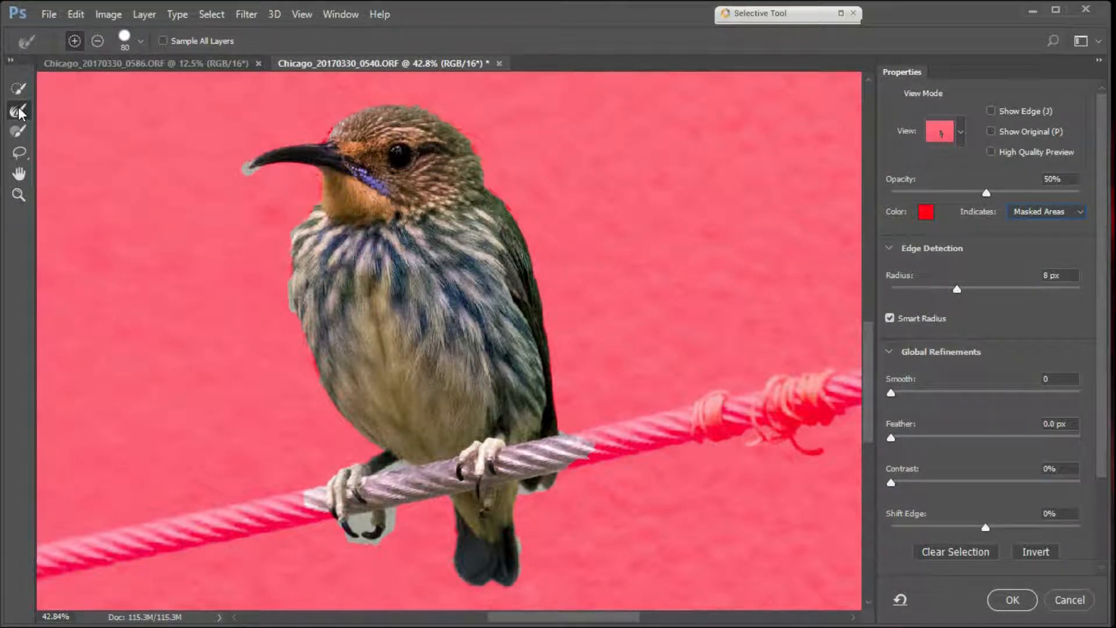
click(138, 40)
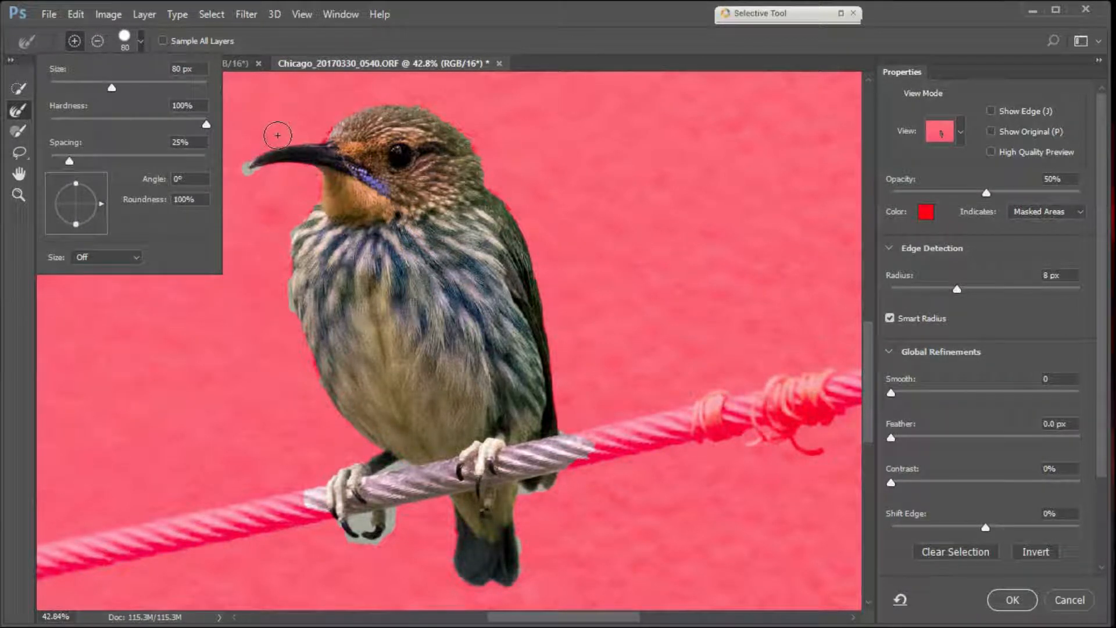
click(454, 12)
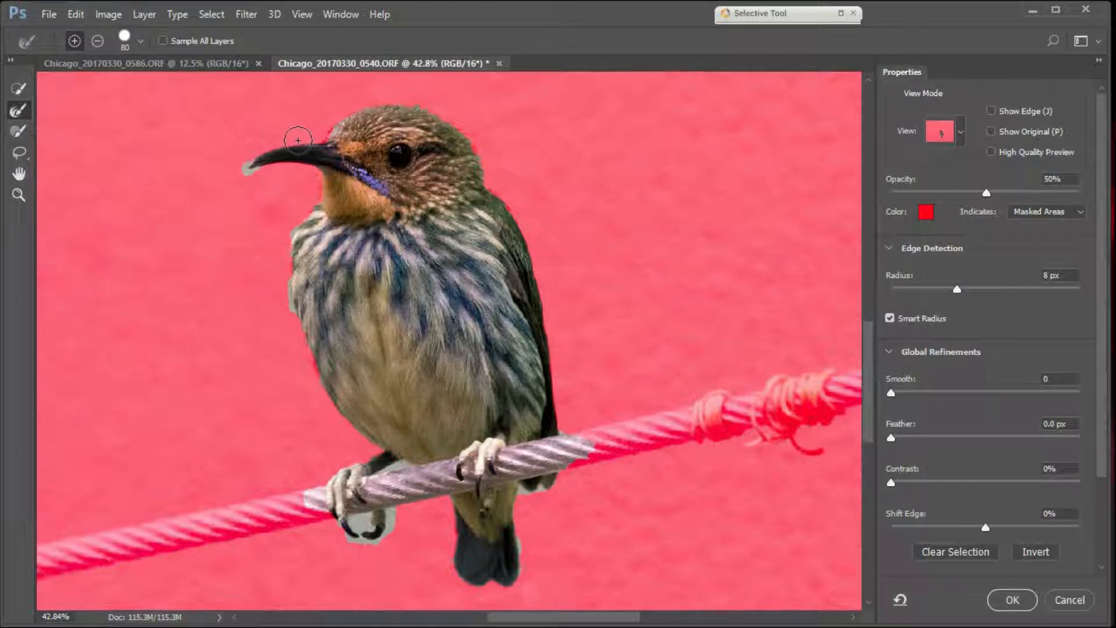
key(bracketleft)
key(bracketleft)
key(bracketleft)
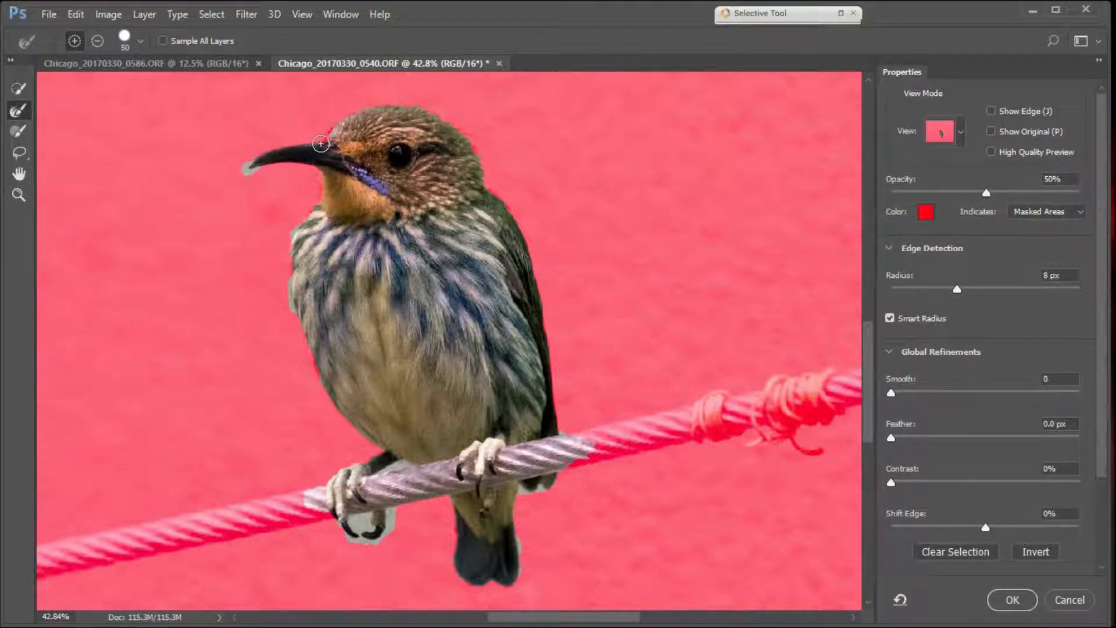
mouse_move(320, 141)
mouse_down()
mouse_move(291, 142)
mouse_move(249, 168)
mouse_move(307, 167)
mouse_up()
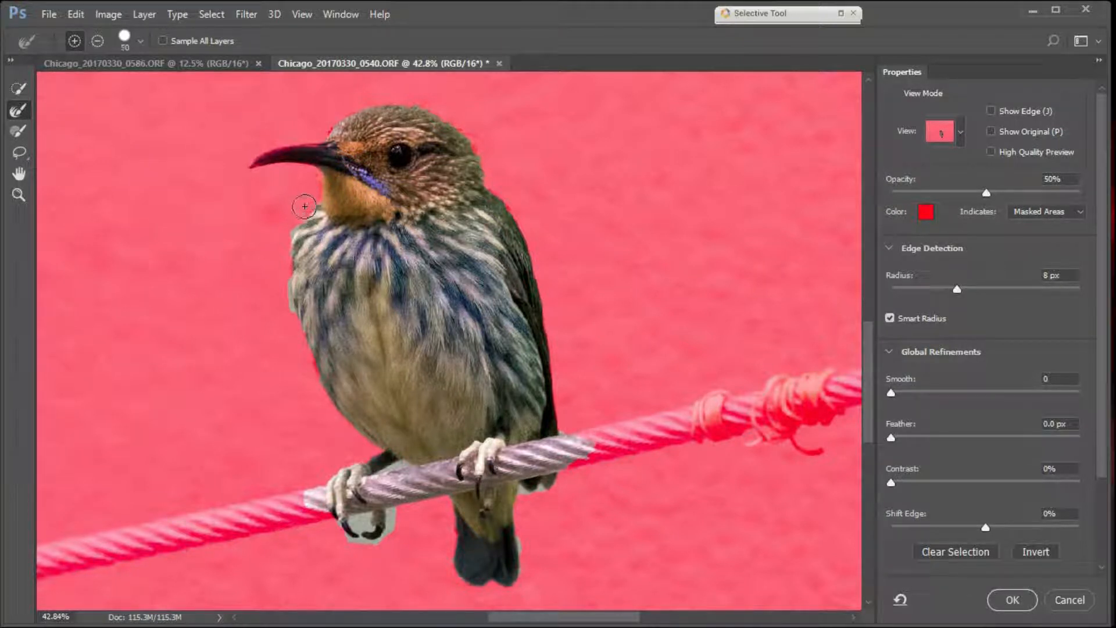
Step: Enlarge the Refine Edge Brush to size 80 and brush along the bird's throat and breast edge
key(bracketright)
key(bracketright)
key(bracketright)
mouse_move(325, 181)
mouse_down()
mouse_move(287, 270)
mouse_move(288, 260)
mouse_move(303, 326)
mouse_move(346, 412)
mouse_up()
mouse_move(288, 383)
mouse_down()
mouse_move(307, 383)
mouse_move(322, 326)
mouse_move(295, 269)
mouse_up()
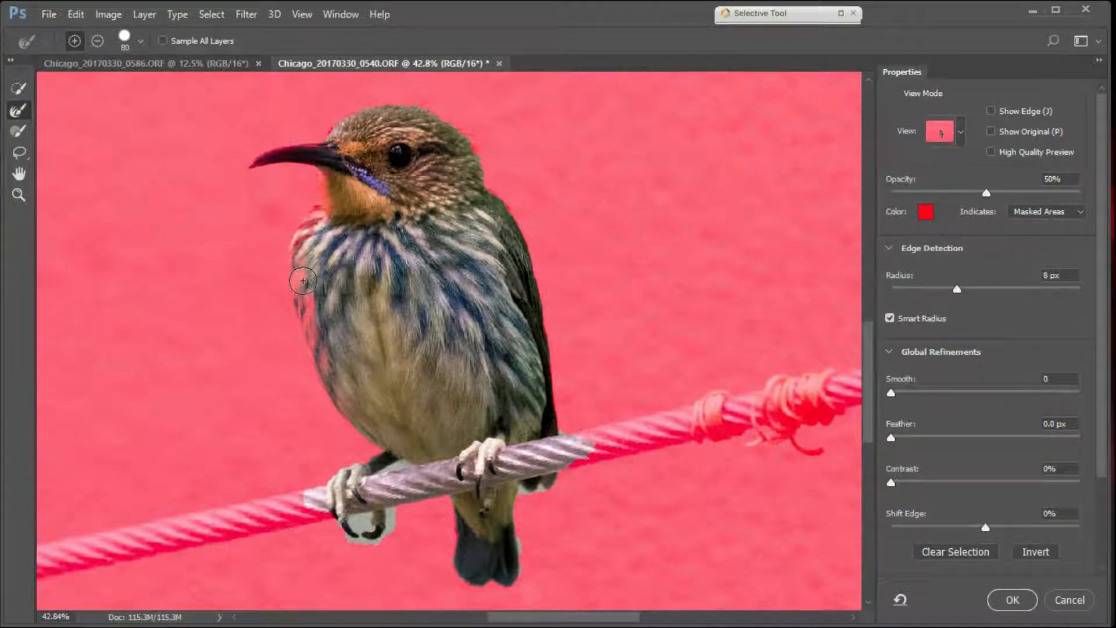
Step: Refine the edges around the lower belly, feet and tail, and the excess cable ends beside the bird
mouse_move(242, 297)
mouse_down()
mouse_move(299, 285)
mouse_move(258, 297)
mouse_move(298, 286)
mouse_move(352, 421)
mouse_move(315, 393)
mouse_move(323, 379)
mouse_move(383, 452)
mouse_move(333, 471)
mouse_move(318, 511)
mouse_move(301, 494)
mouse_move(329, 524)
mouse_move(371, 538)
mouse_move(389, 515)
mouse_move(367, 498)
mouse_move(367, 473)
mouse_move(409, 459)
mouse_move(367, 462)
mouse_up()
drag(361, 463, 369, 464)
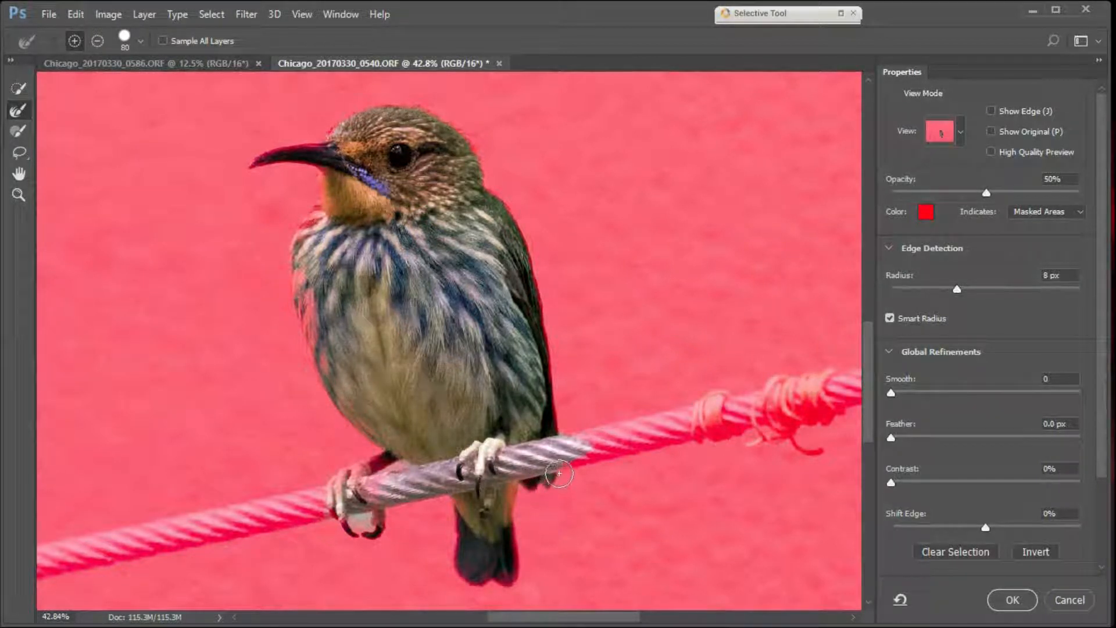
drag(567, 437, 583, 448)
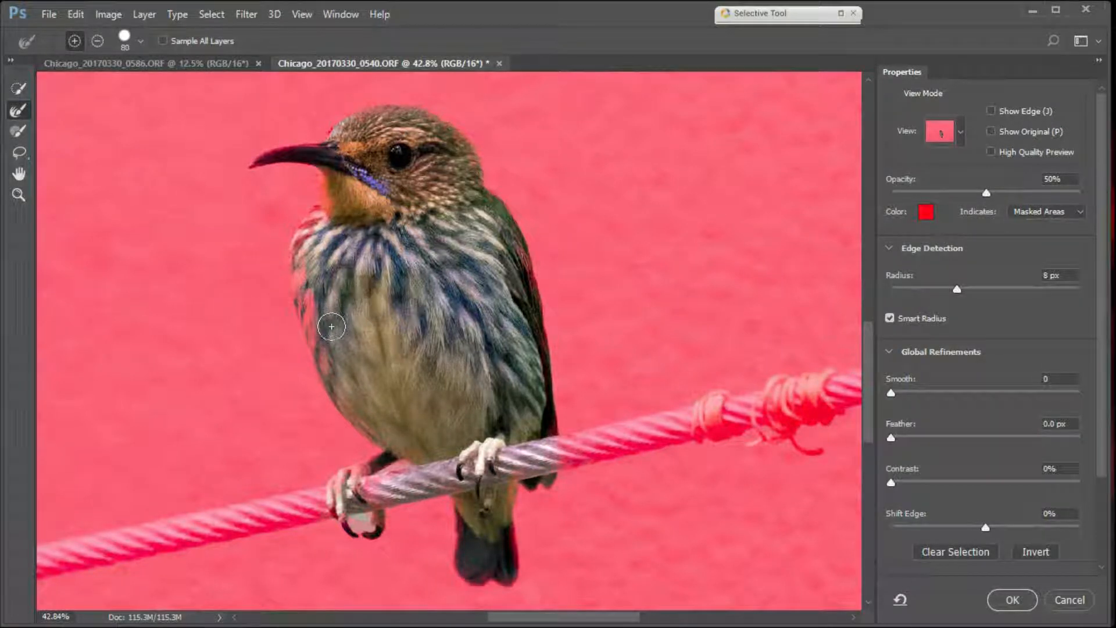
Step: Restore the original selection edge along the bird's breast feathers by brushing in subtract mode
key(alt)
mouse_move(308, 253)
mouse_down()
mouse_move(323, 329)
mouse_move(313, 322)
mouse_move(326, 332)
mouse_move(298, 283)
mouse_move(328, 368)
mouse_up()
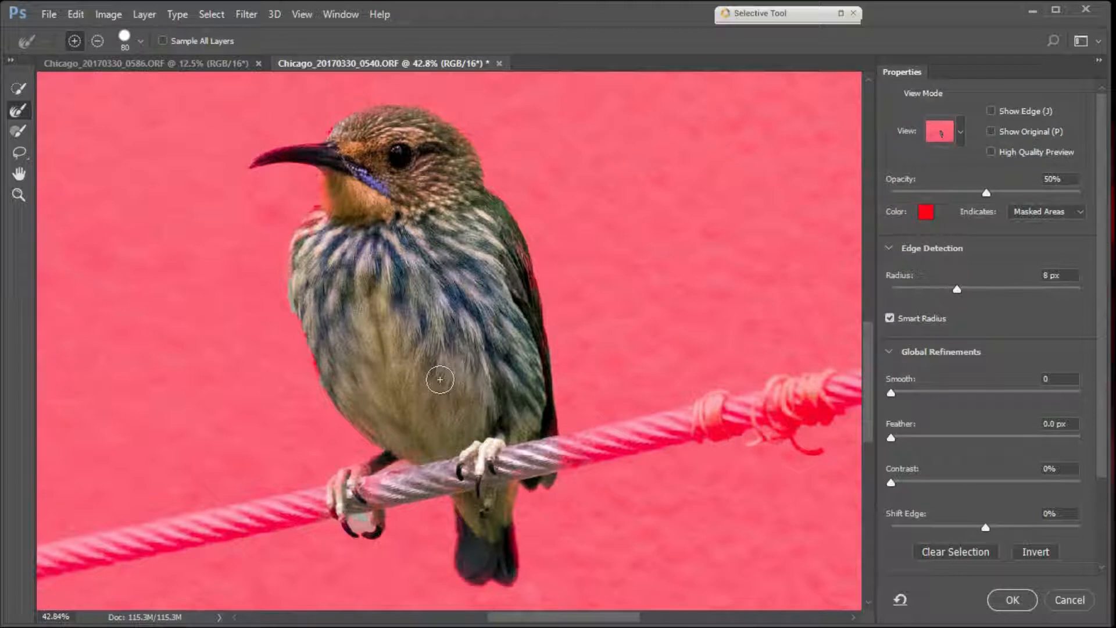
key(alt)
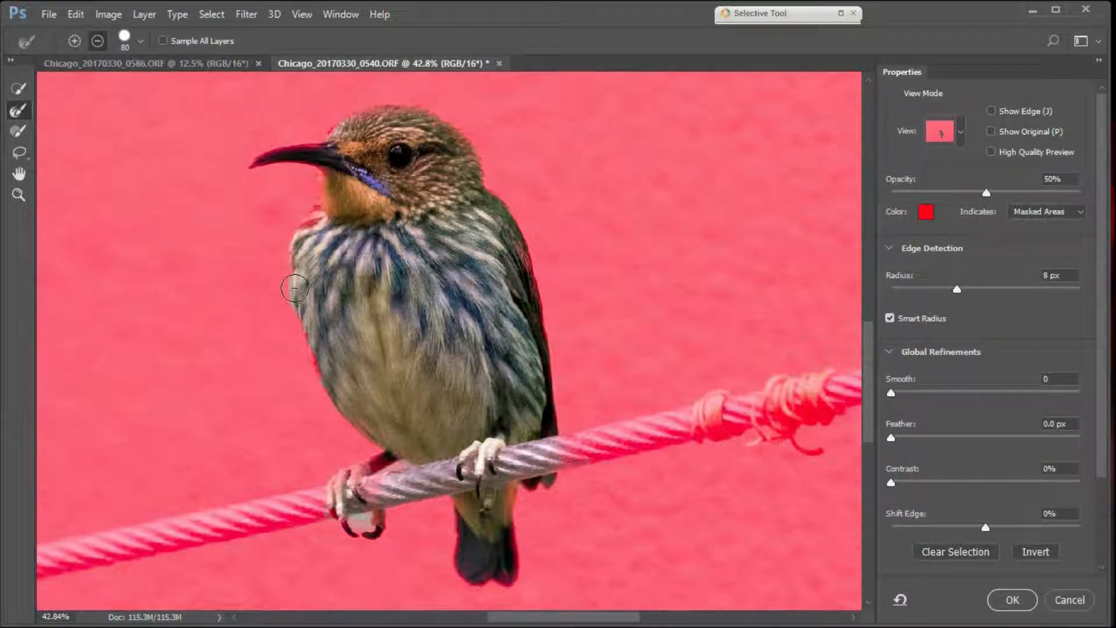
drag(295, 289, 309, 323)
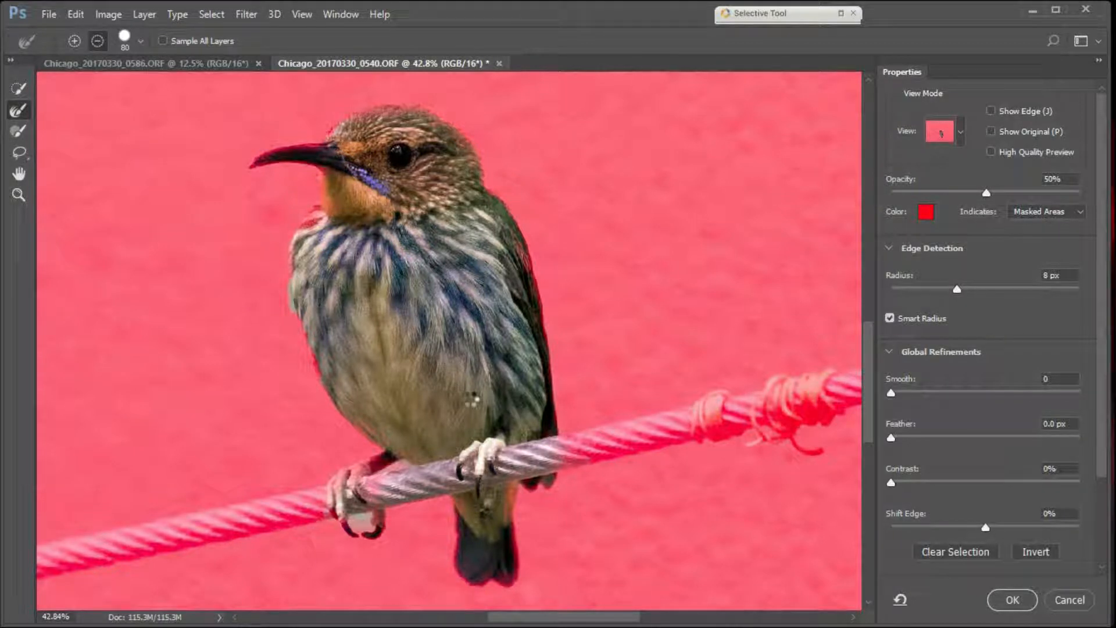
Step: Touch up the refined edge around the bird's foot farther from the tail and its leg
key(alt)
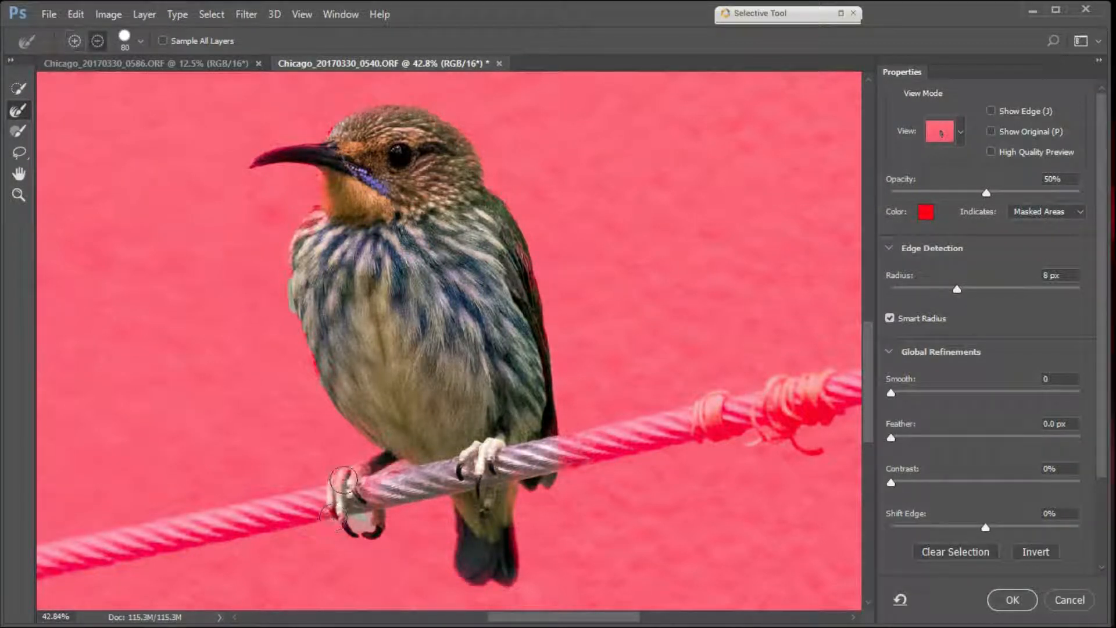
mouse_move(357, 470)
mouse_down()
mouse_move(342, 522)
mouse_move(342, 486)
mouse_move(357, 484)
mouse_move(368, 509)
mouse_up()
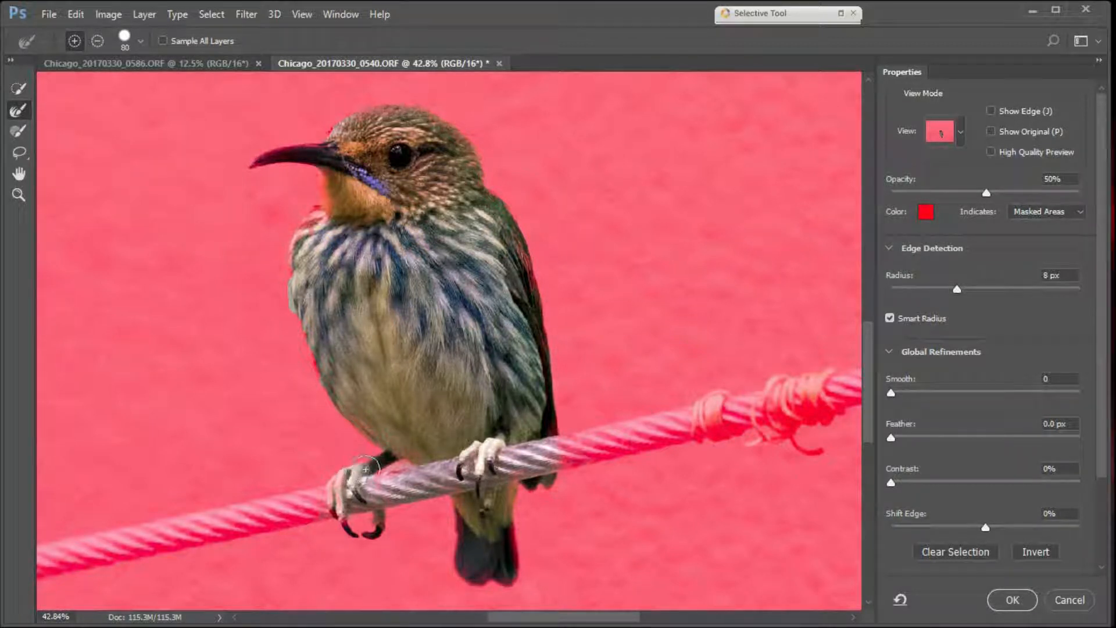
mouse_move(380, 469)
mouse_down()
mouse_move(402, 474)
mouse_move(381, 473)
mouse_move(408, 464)
mouse_up()
Step: Output the refined selection with Decontaminate Colors to a New Layer with Layer Mask, and briefly show the Background layer for comparison
scroll(998, 447, down, 3)
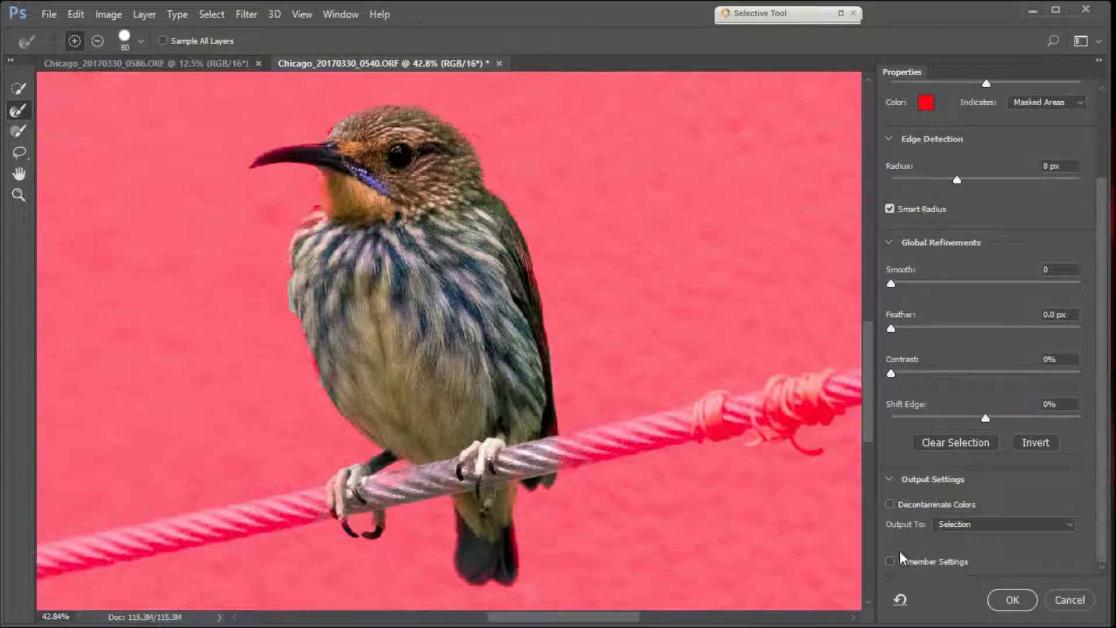
click(890, 503)
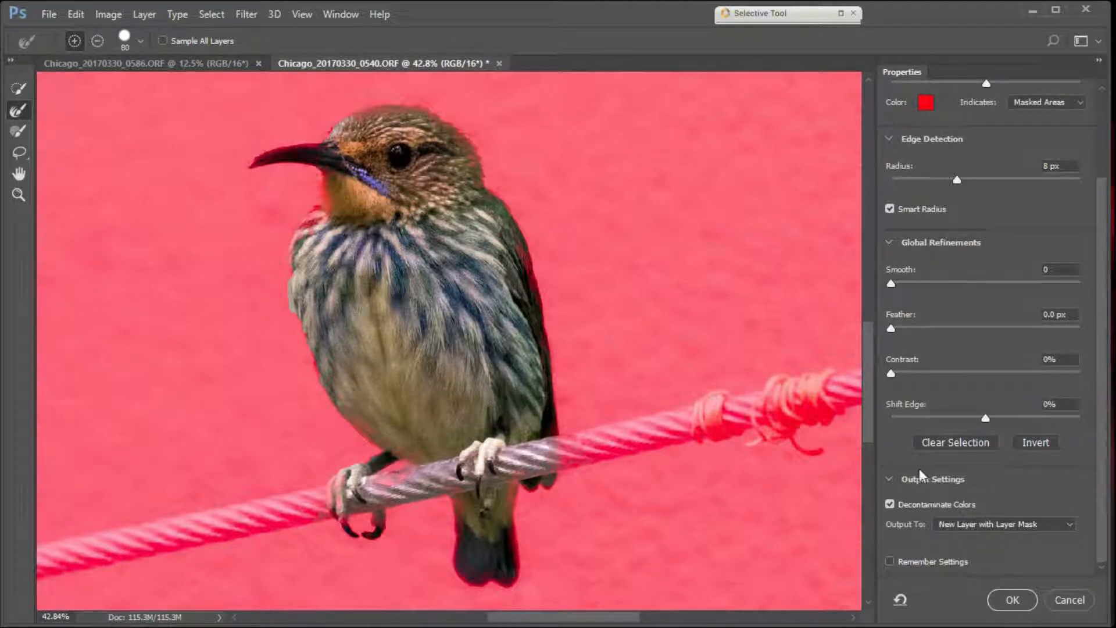
click(998, 525)
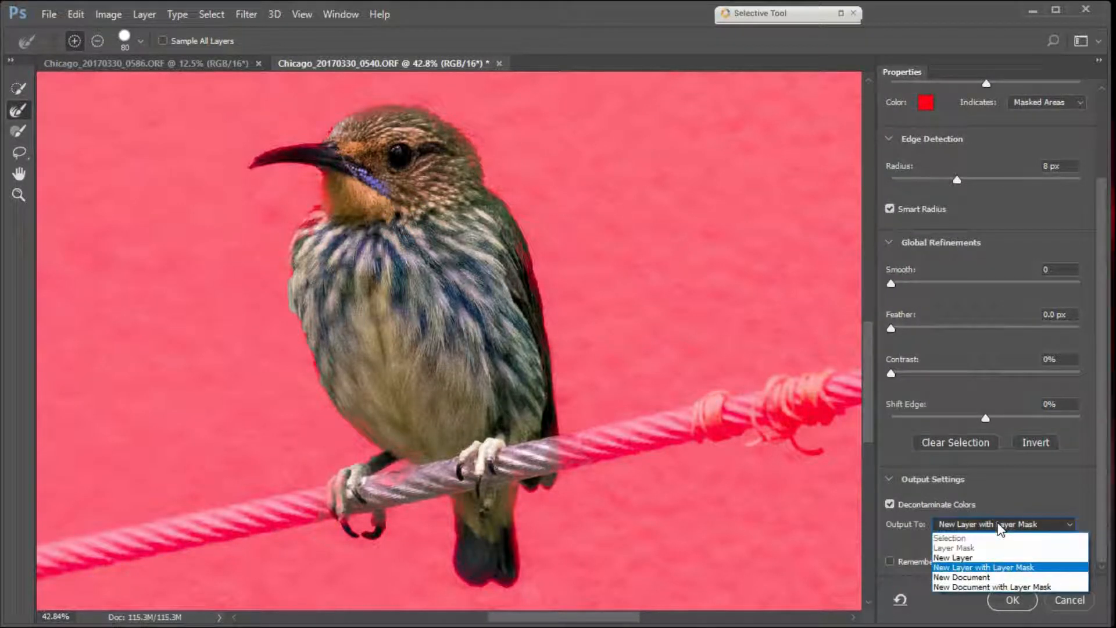
click(1004, 567)
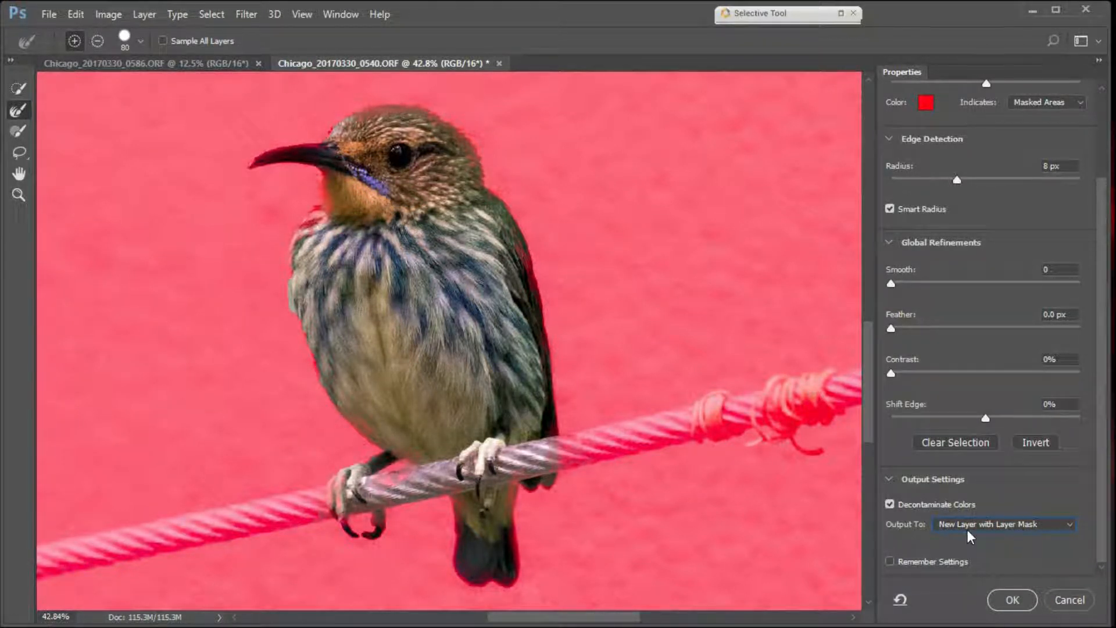
click(1011, 599)
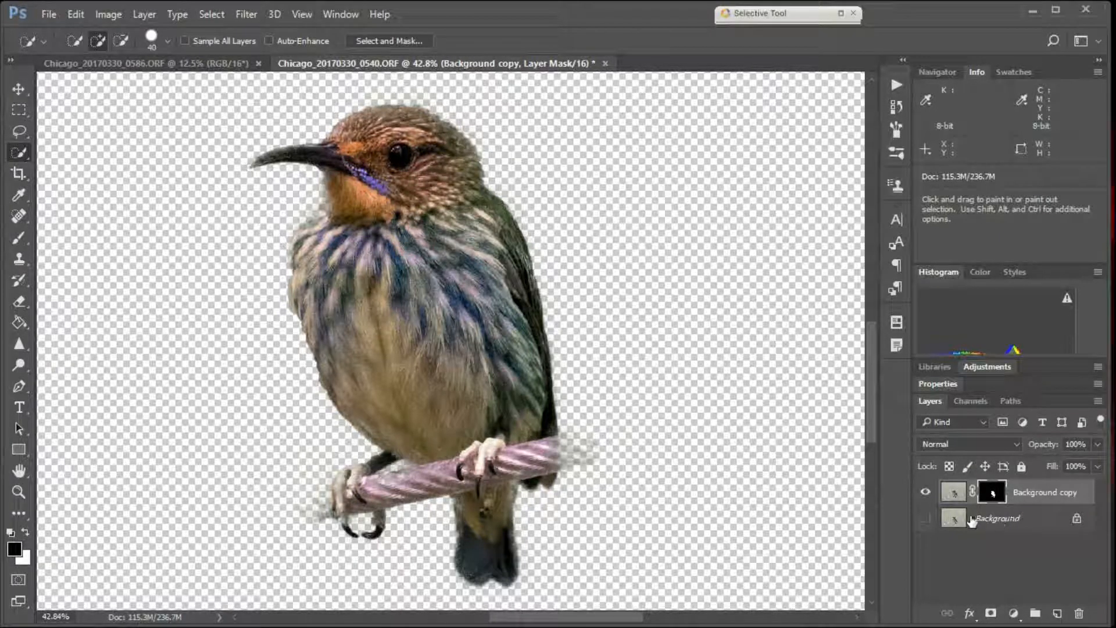
click(925, 518)
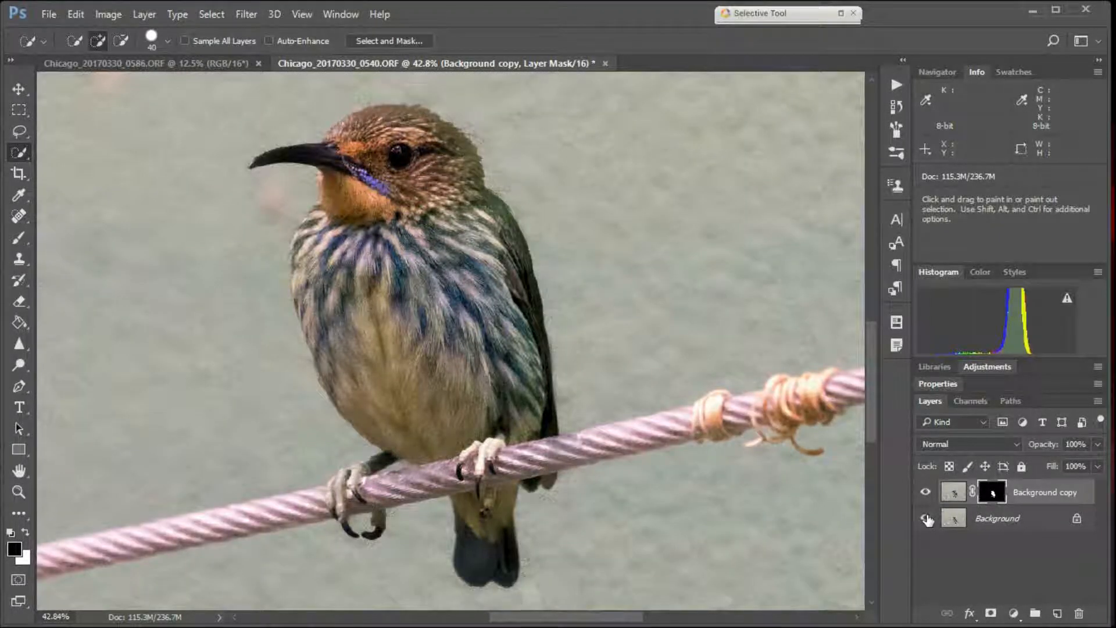
click(926, 518)
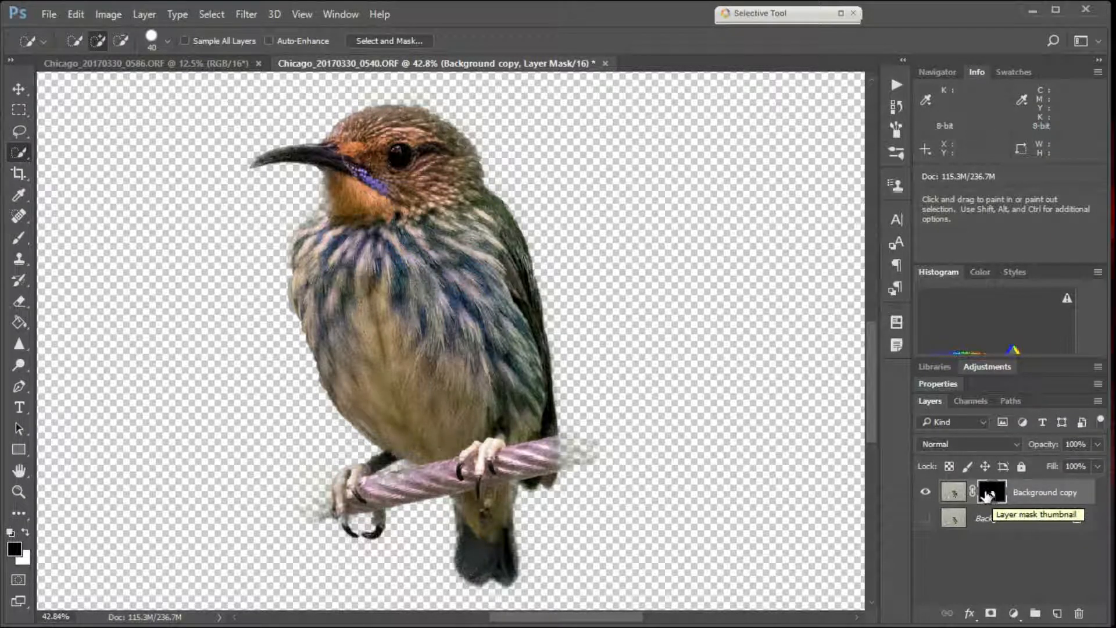
Step: Set up the Brush tool with white foreground, 75 px size and 0% hardness for painting on the layer mask
click(26, 531)
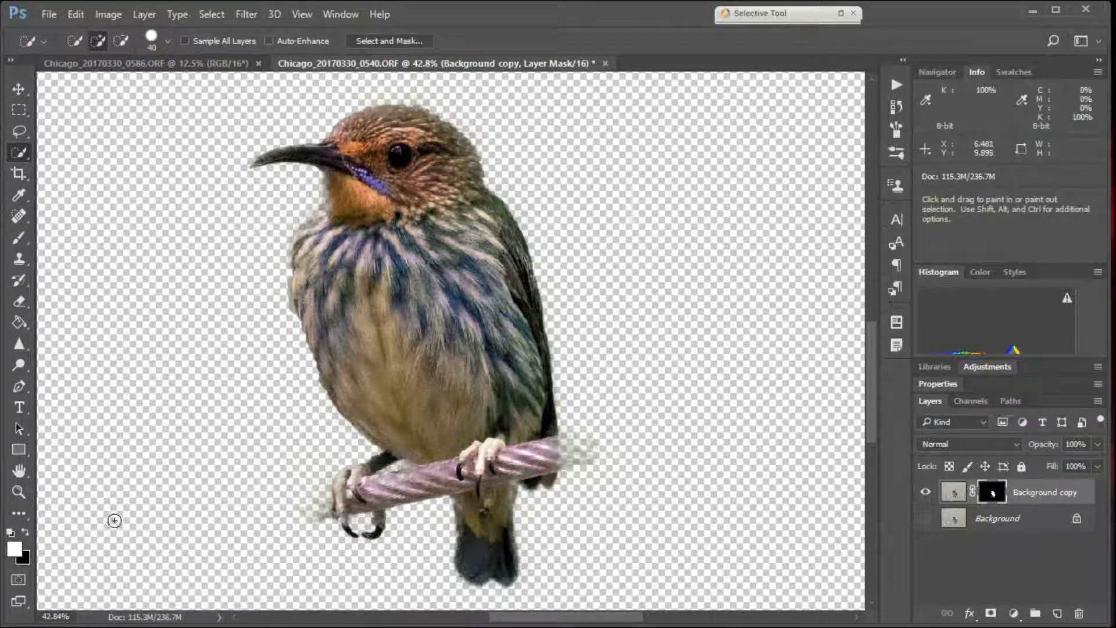
scroll(257, 364, up, 3)
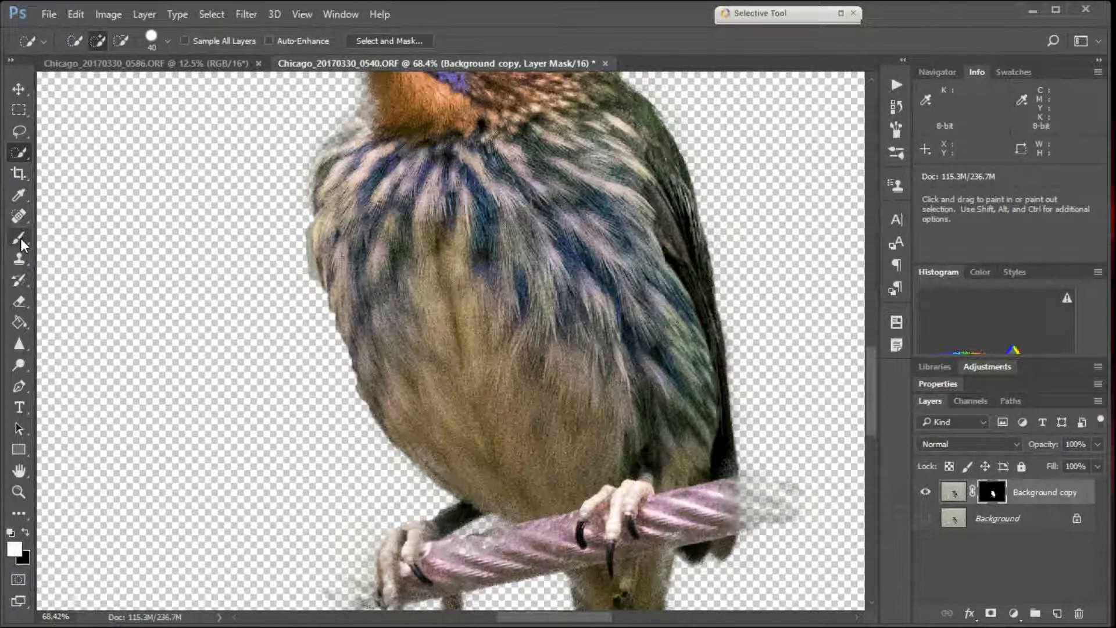
drag(13, 235, 43, 235)
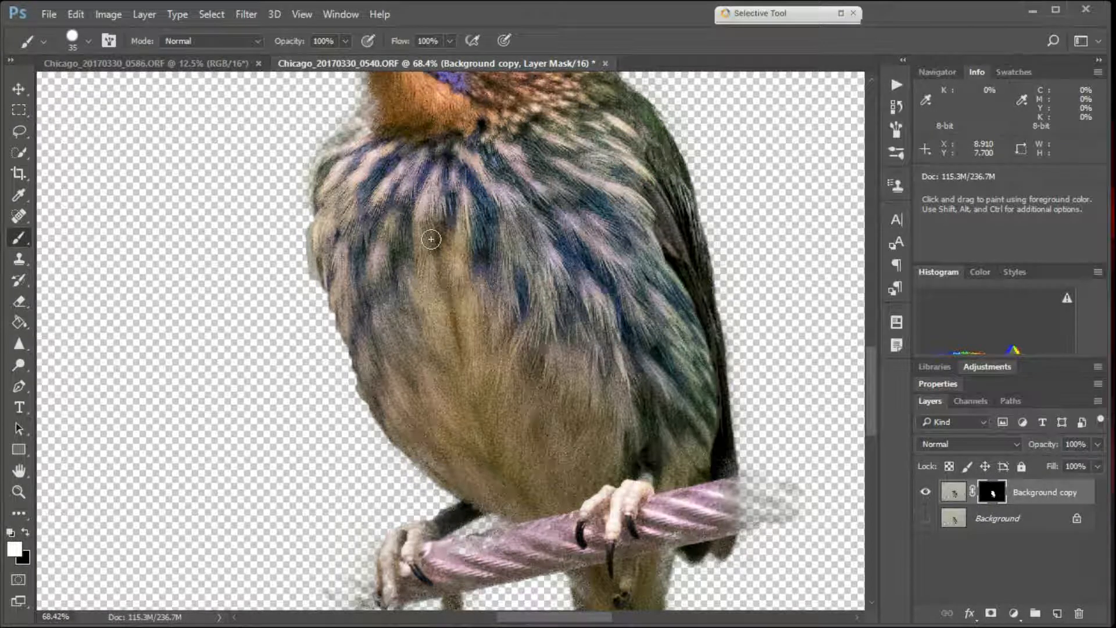
click(86, 40)
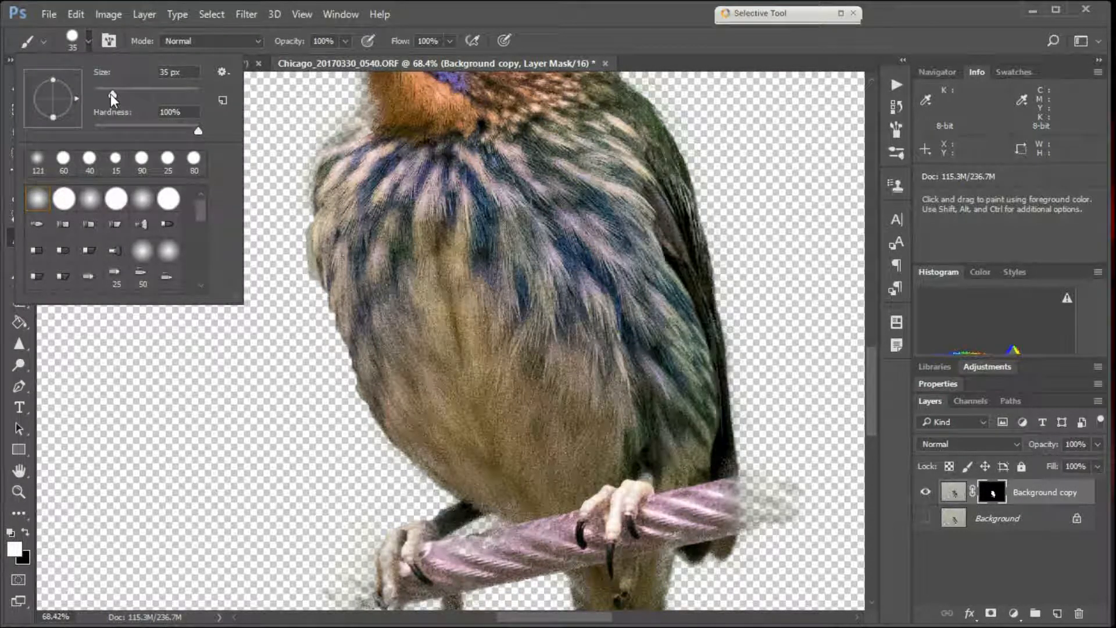
drag(111, 93, 93, 93)
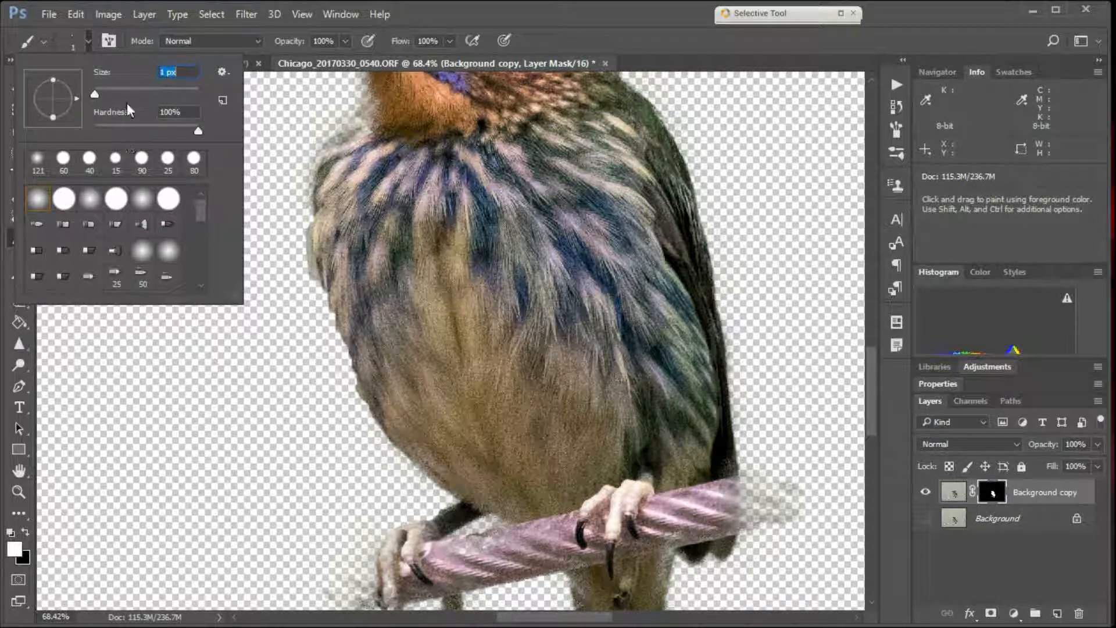
drag(94, 93, 115, 94)
drag(198, 131, 78, 137)
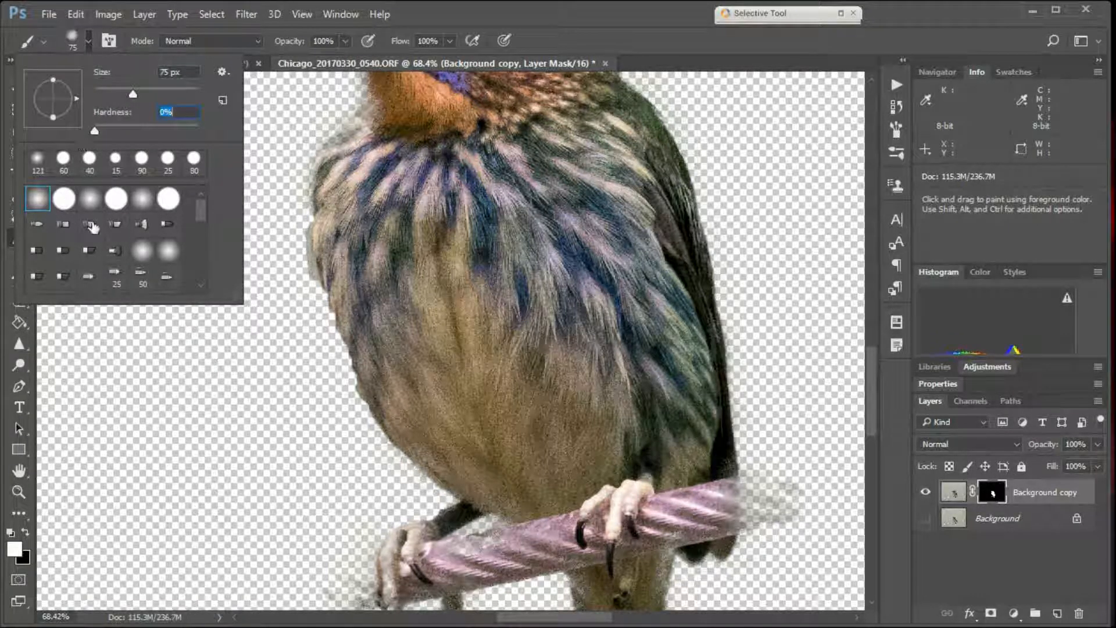
key(Return)
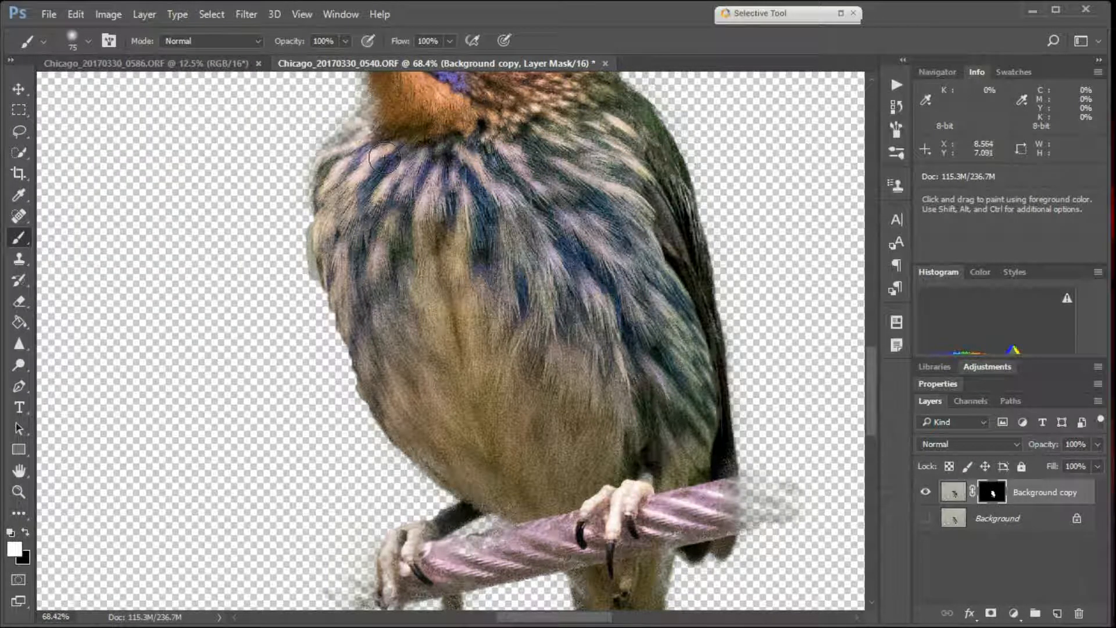
Step: Paint white on the layer mask along the bird's throat, breast and belly edge to bring back missing feathers
drag(407, 192, 395, 267)
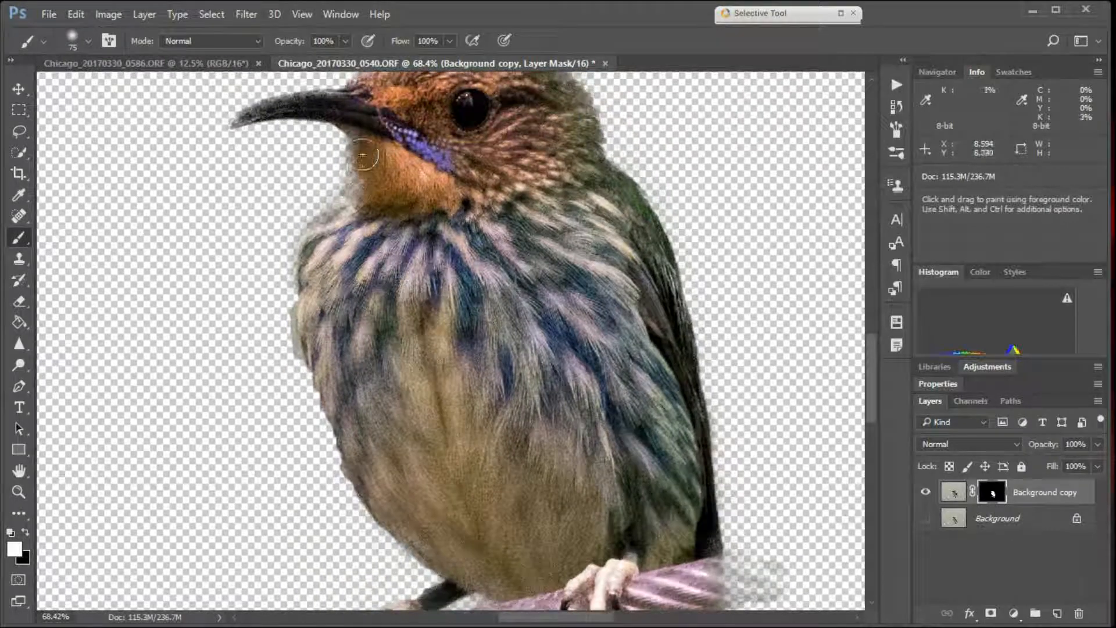
mouse_move(351, 157)
mouse_down()
mouse_move(353, 200)
mouse_move(350, 137)
mouse_move(349, 198)
mouse_move(330, 250)
mouse_move(340, 238)
mouse_move(305, 286)
mouse_move(310, 349)
mouse_move(322, 412)
mouse_move(358, 483)
mouse_move(382, 523)
mouse_move(421, 542)
mouse_move(406, 528)
mouse_up()
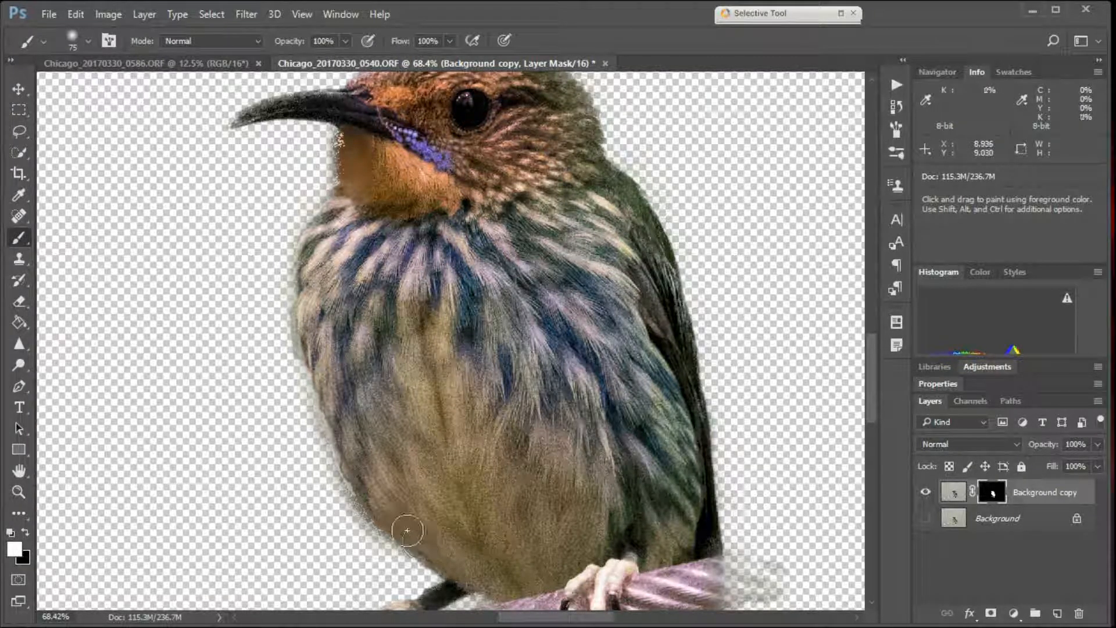
mouse_move(310, 336)
mouse_down()
mouse_move(366, 469)
mouse_move(386, 465)
mouse_up()
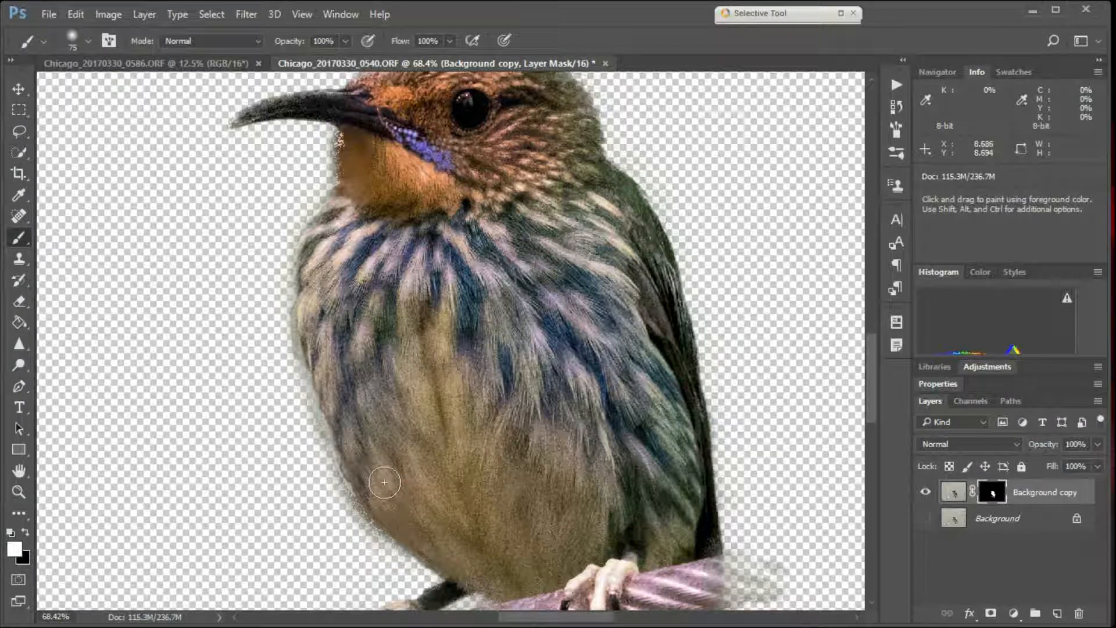
Step: Paint white on the mask around the bird's feet and the cable between and beside them to restore missing detail
scroll(343, 369, down, 5)
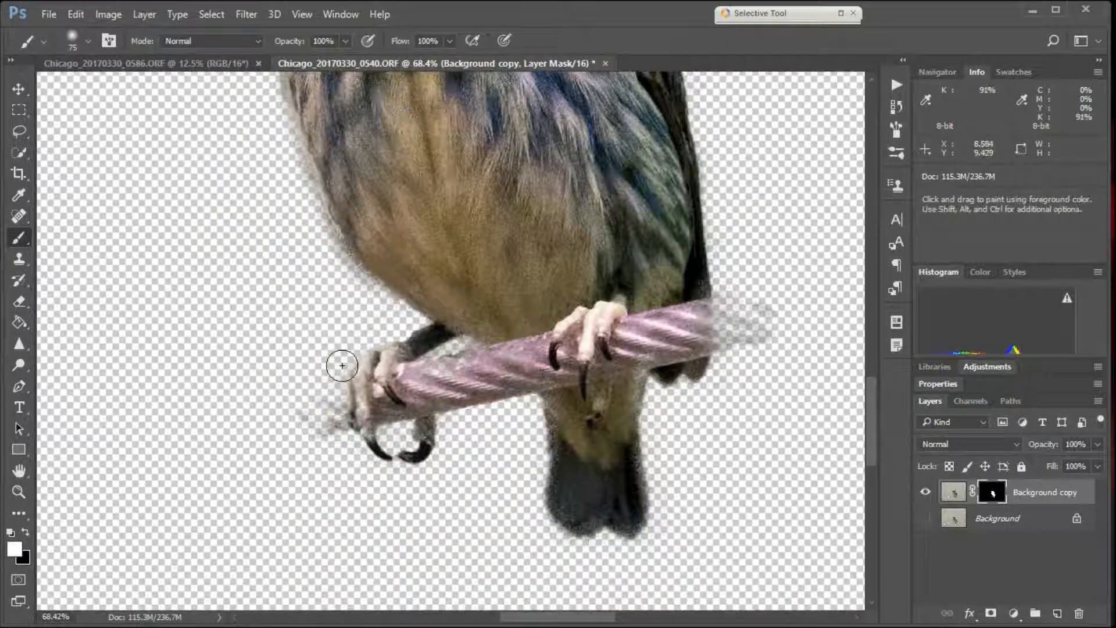
mouse_move(389, 345)
mouse_down()
mouse_move(351, 400)
mouse_move(349, 378)
mouse_move(352, 427)
mouse_move(344, 409)
mouse_move(383, 449)
mouse_move(418, 452)
mouse_move(421, 425)
mouse_move(370, 414)
mouse_move(414, 403)
mouse_move(397, 353)
mouse_move(354, 365)
mouse_move(325, 408)
mouse_up()
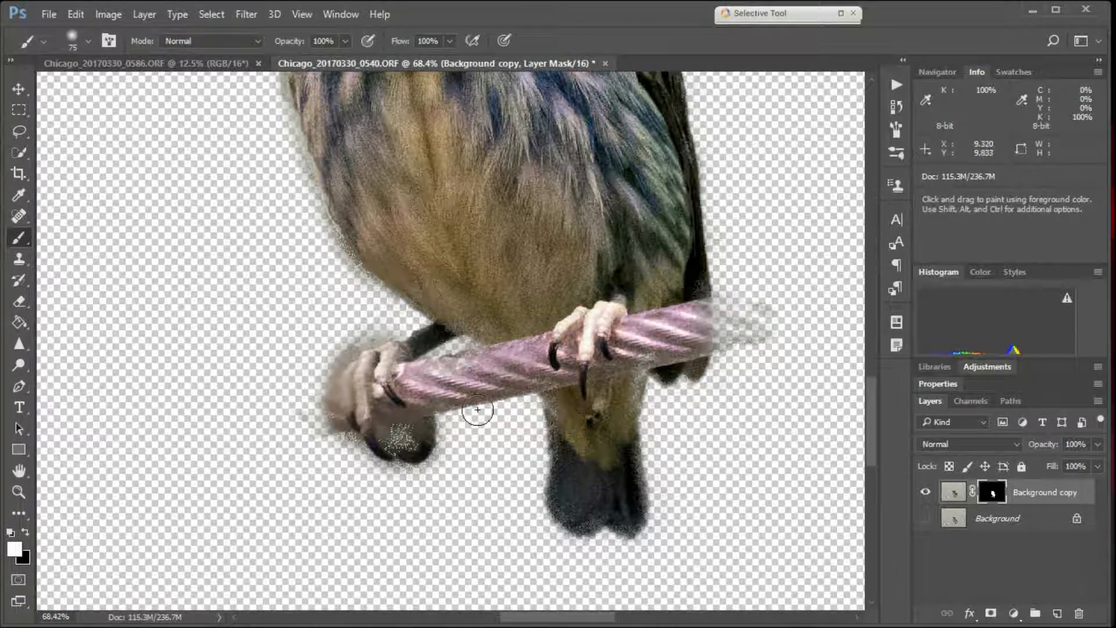
mouse_move(631, 375)
mouse_down()
mouse_move(613, 389)
mouse_move(633, 369)
mouse_move(623, 427)
mouse_move(642, 347)
mouse_up()
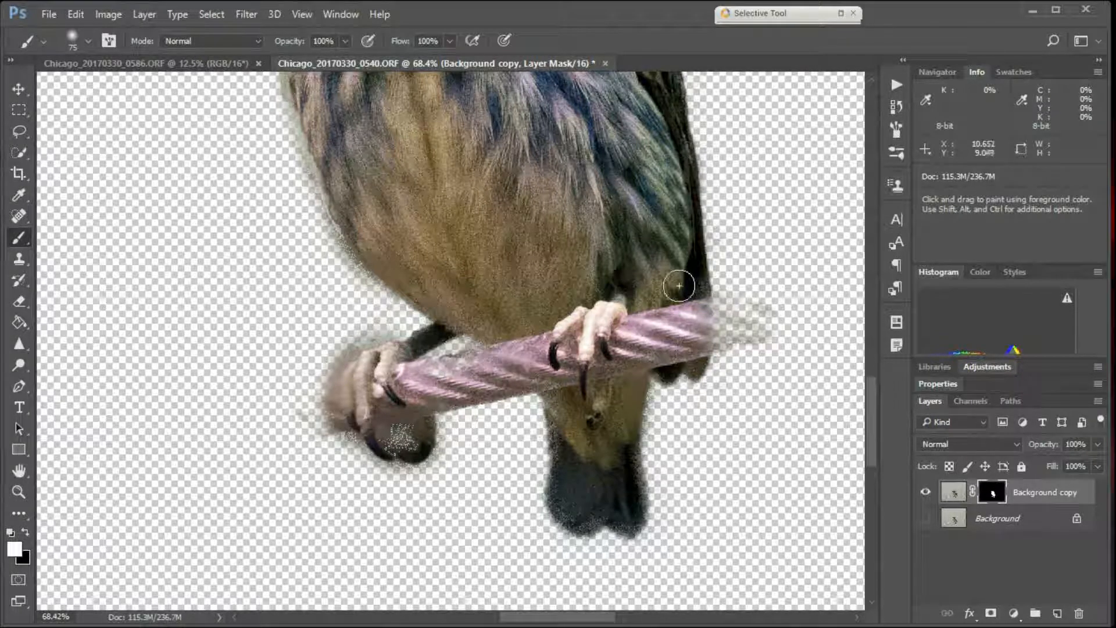
mouse_move(695, 300)
mouse_down()
mouse_move(705, 324)
mouse_move(697, 360)
mouse_move(693, 291)
mouse_move(703, 328)
mouse_up()
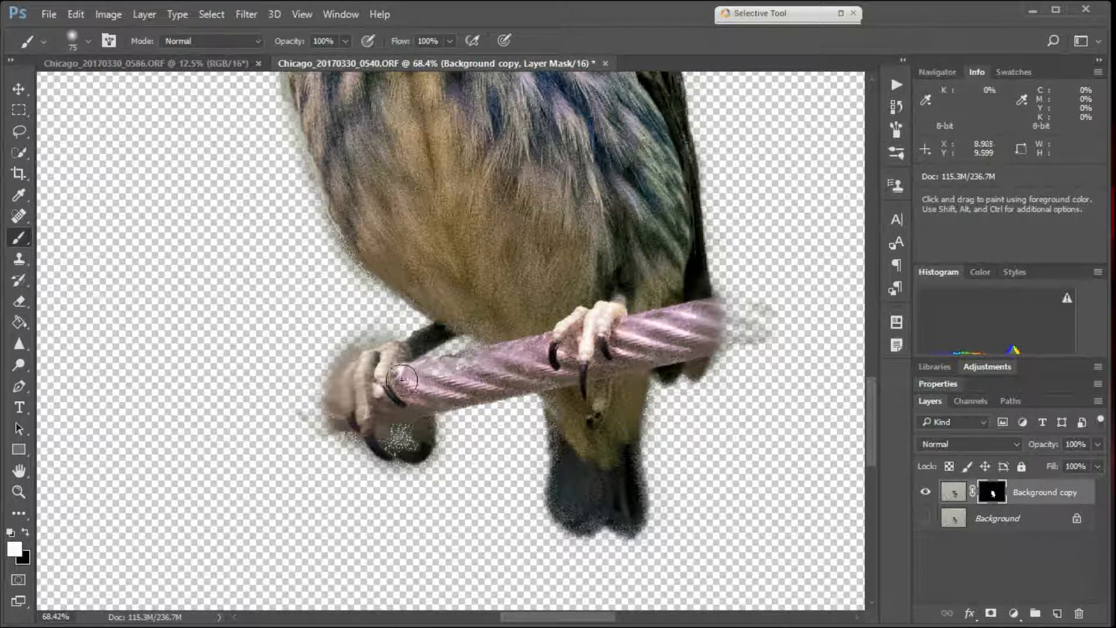
mouse_move(408, 380)
mouse_down()
mouse_move(511, 352)
mouse_move(384, 387)
mouse_move(349, 417)
mouse_move(360, 424)
mouse_move(340, 409)
mouse_up()
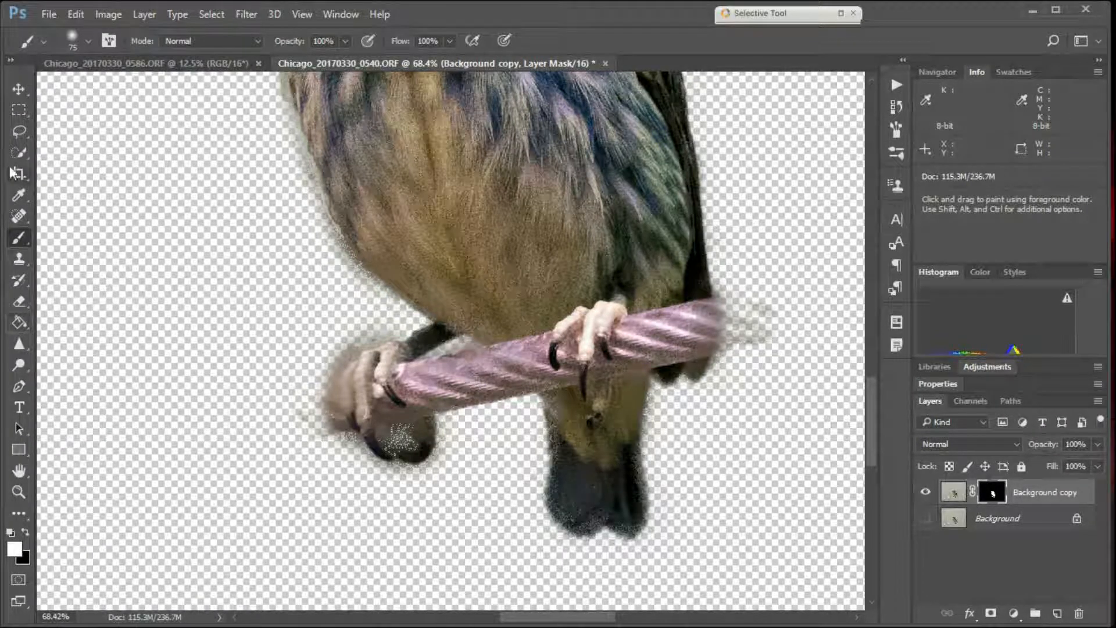
Step: Make the brush fully hard, swap the foreground to black, and mask out the excess background around the foot farther from the tail
click(87, 41)
drag(97, 131, 321, 143)
click(470, 12)
click(26, 530)
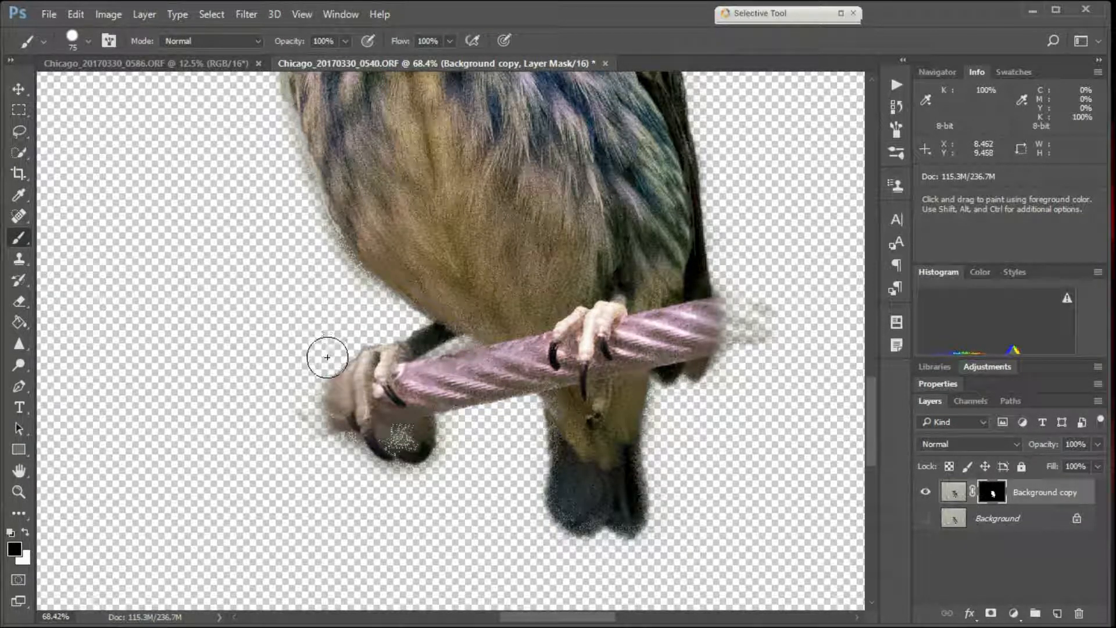
mouse_move(325, 366)
mouse_down()
mouse_move(315, 431)
mouse_move(337, 465)
mouse_move(318, 517)
mouse_move(382, 500)
mouse_move(402, 478)
mouse_move(399, 434)
mouse_move(417, 452)
mouse_move(409, 438)
mouse_move(428, 444)
mouse_move(403, 436)
mouse_up()
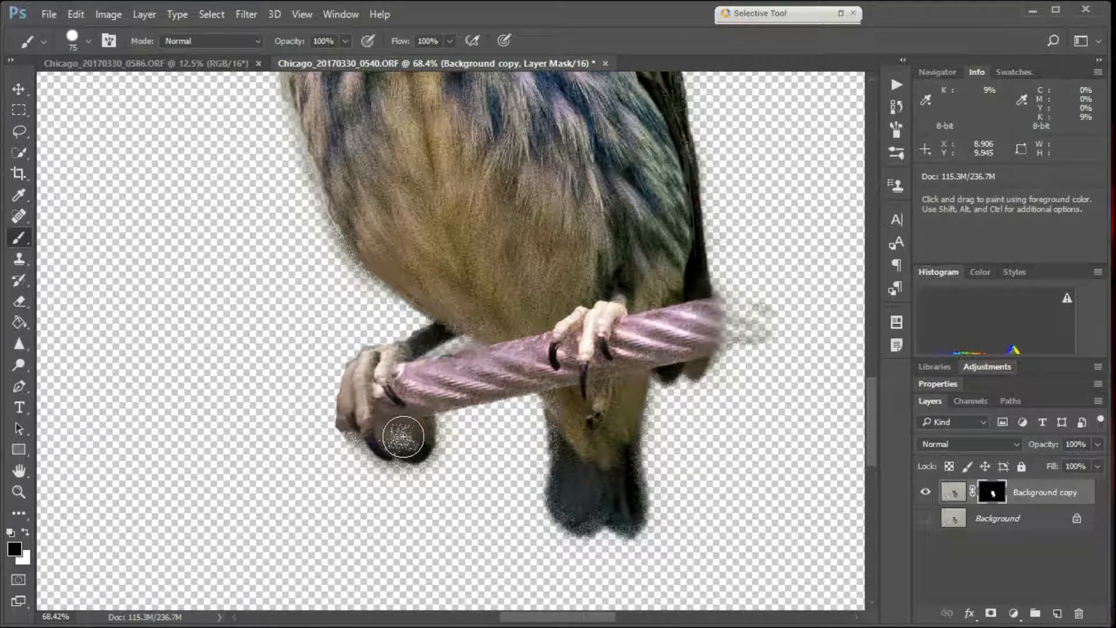
Step: Reduce the brush size to 40 and paint black on the mask to clear the gap inside the foot's curled claws
key(bracketleft)
key(bracketleft)
key(bracketleft)
drag(386, 433, 403, 439)
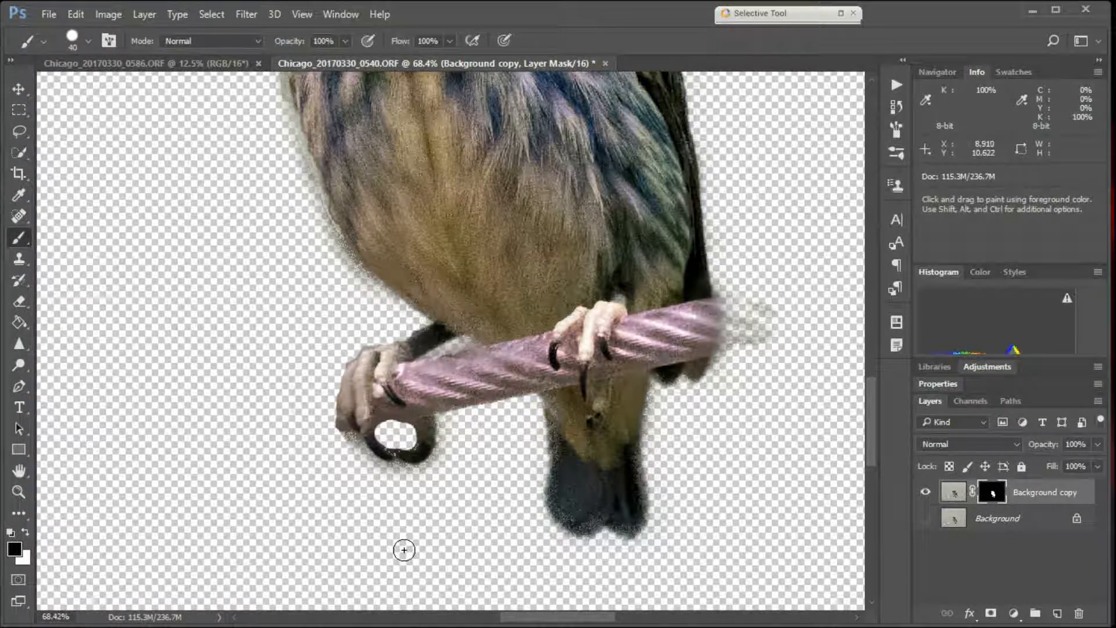
Step: Undo all mask brush strokes by reverting the document history to the Select and Mask state
click(897, 107)
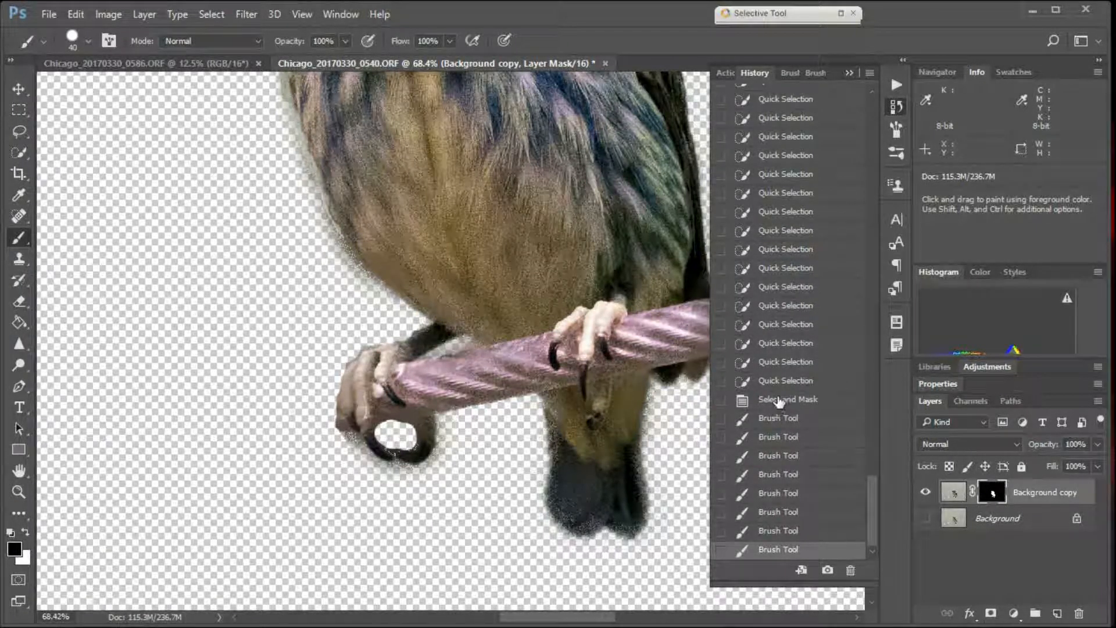
click(778, 400)
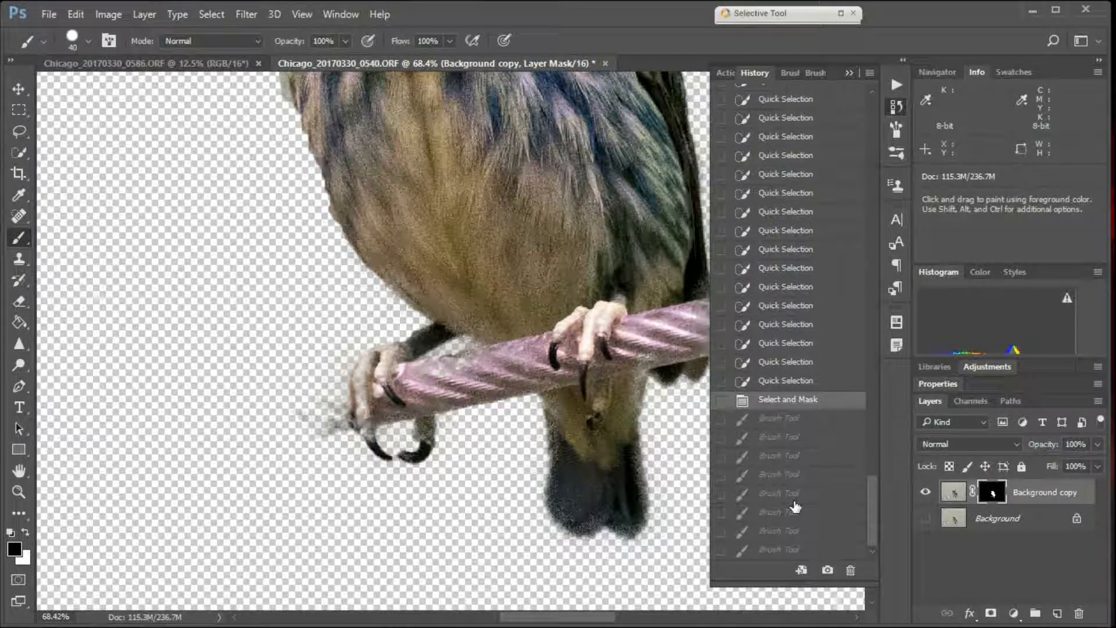
click(848, 72)
Step: Show the Background layer beneath the cutout, and toggle the Background copy layer's visibility to compare the bird's edges with the original
key(space)
mouse_move(447, 217)
mouse_down()
mouse_move(478, 398)
mouse_move(459, 459)
mouse_up()
mouse_move(494, 369)
mouse_down()
mouse_move(463, 403)
mouse_move(442, 286)
mouse_move(451, 281)
mouse_move(461, 299)
mouse_up()
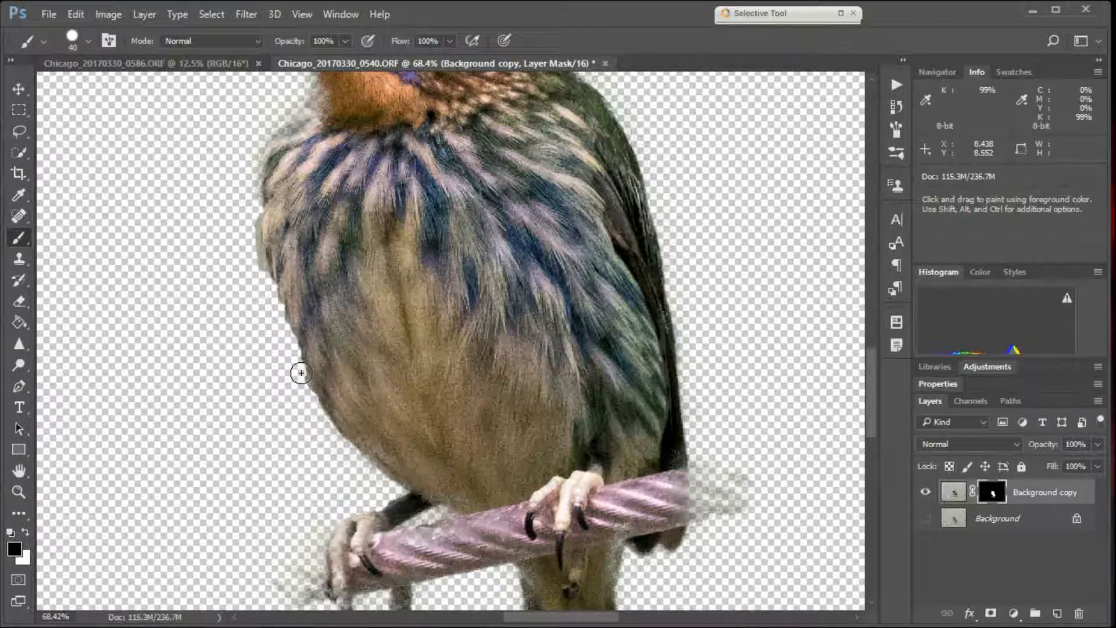
click(924, 519)
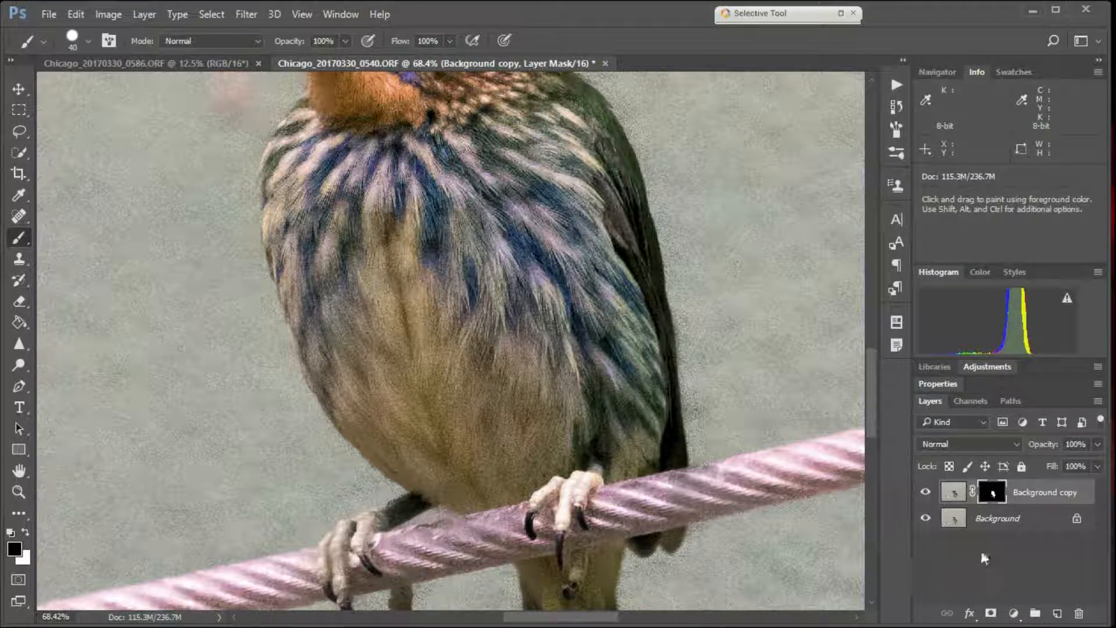
click(926, 493)
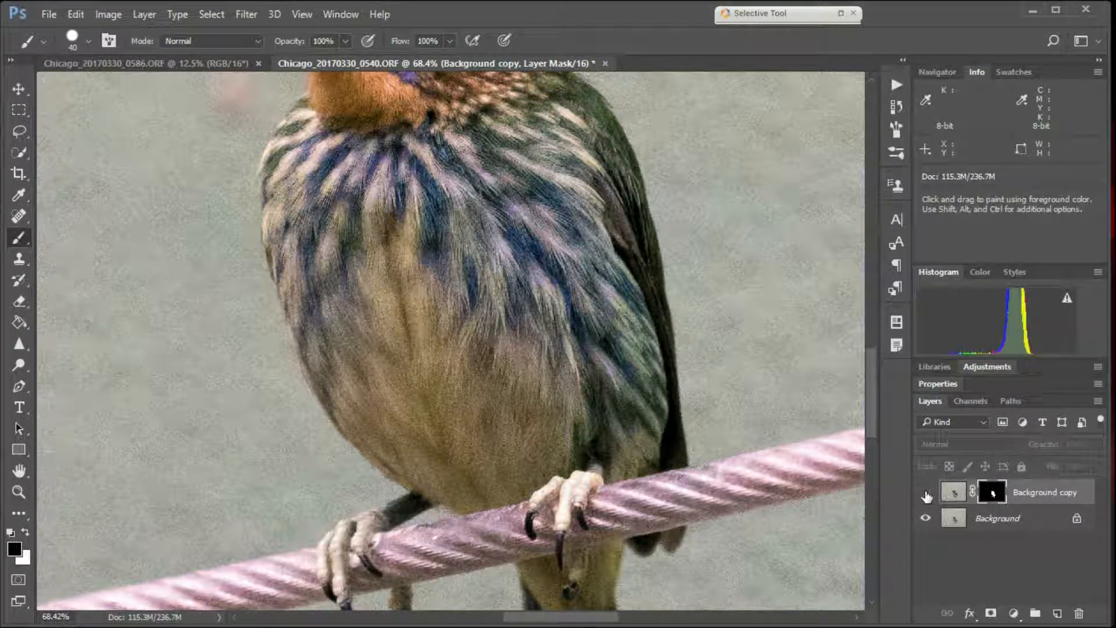
click(925, 494)
click(926, 494)
click(926, 493)
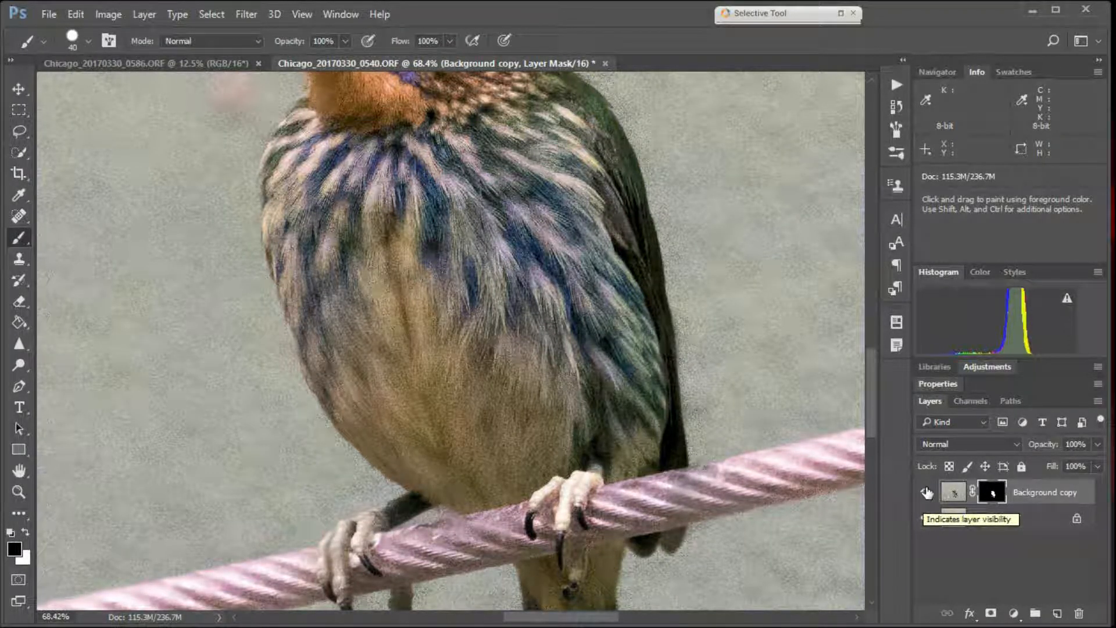
Step: Apply the layer mask on the Background copy layer, and compare the resulting cutout with the original photo beneath it
right_click(989, 493)
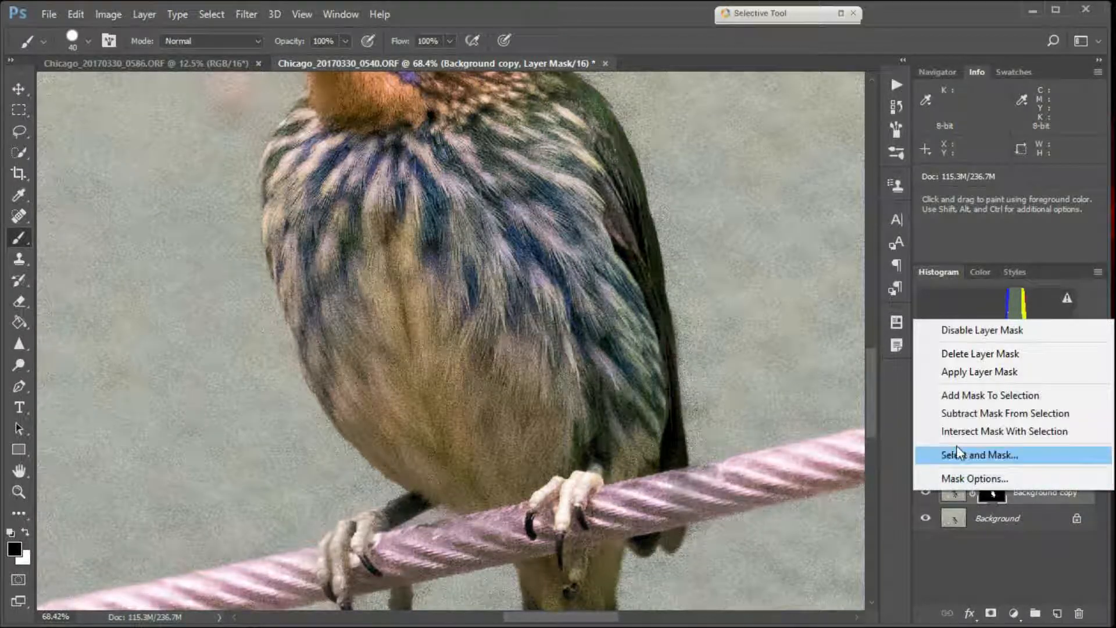
click(978, 372)
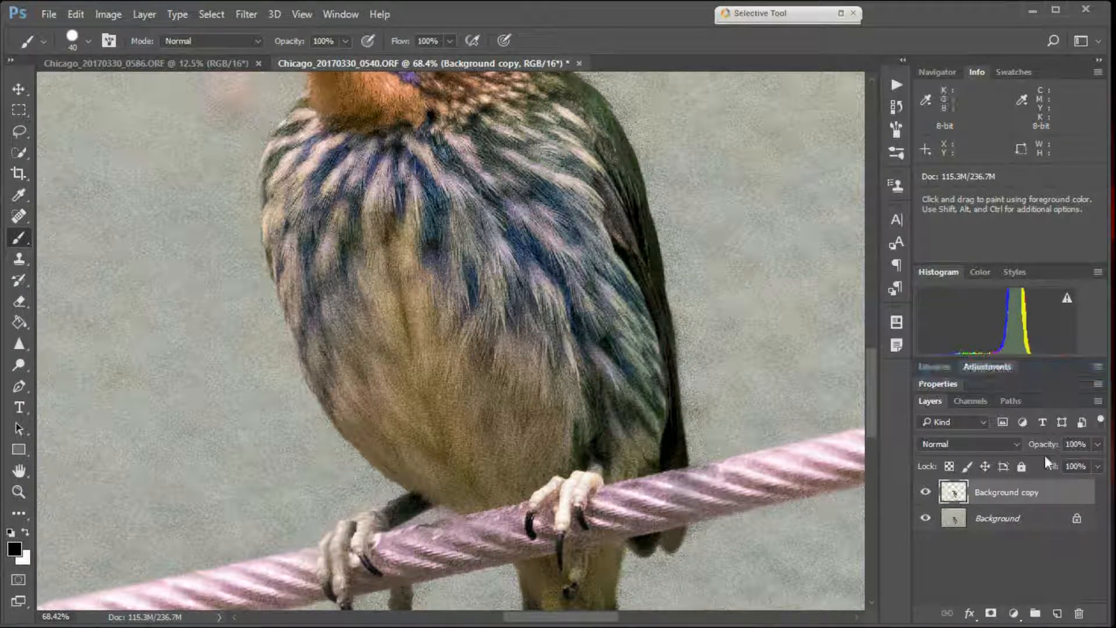
click(926, 493)
click(925, 492)
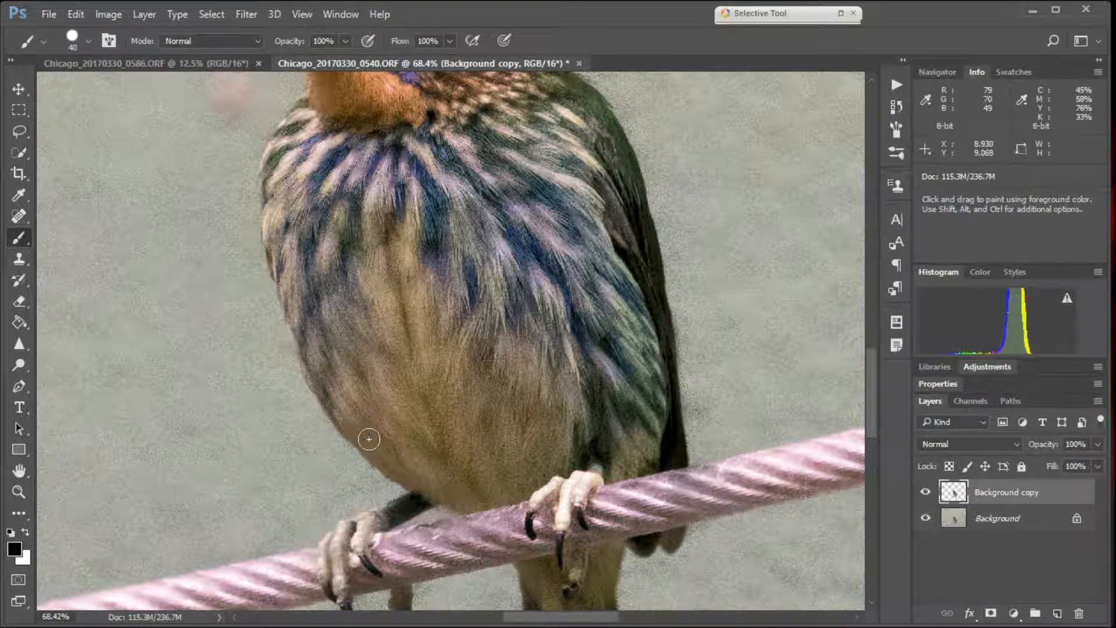
drag(386, 361, 391, 186)
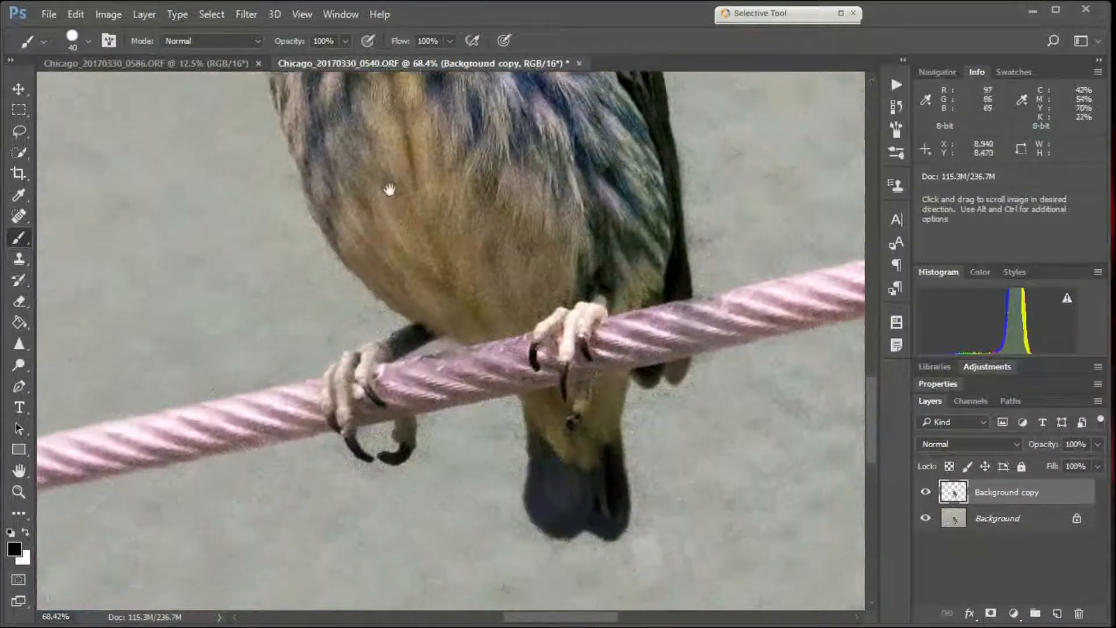
Step: Toggle the Background layer's visibility to compare the cutout's feet and tail edges with the original photo
click(924, 519)
click(925, 519)
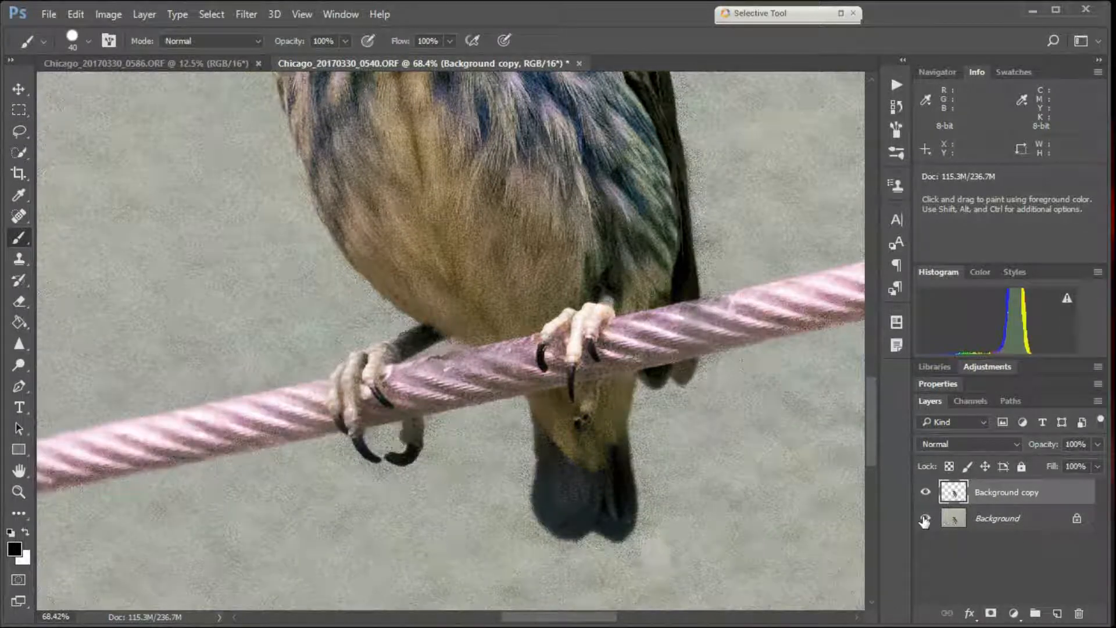
click(924, 518)
click(925, 519)
Step: Restore the toes and claws of the foot on the cable with the Clone Stamp at size 25, sampling all layers and cloning in place
click(19, 260)
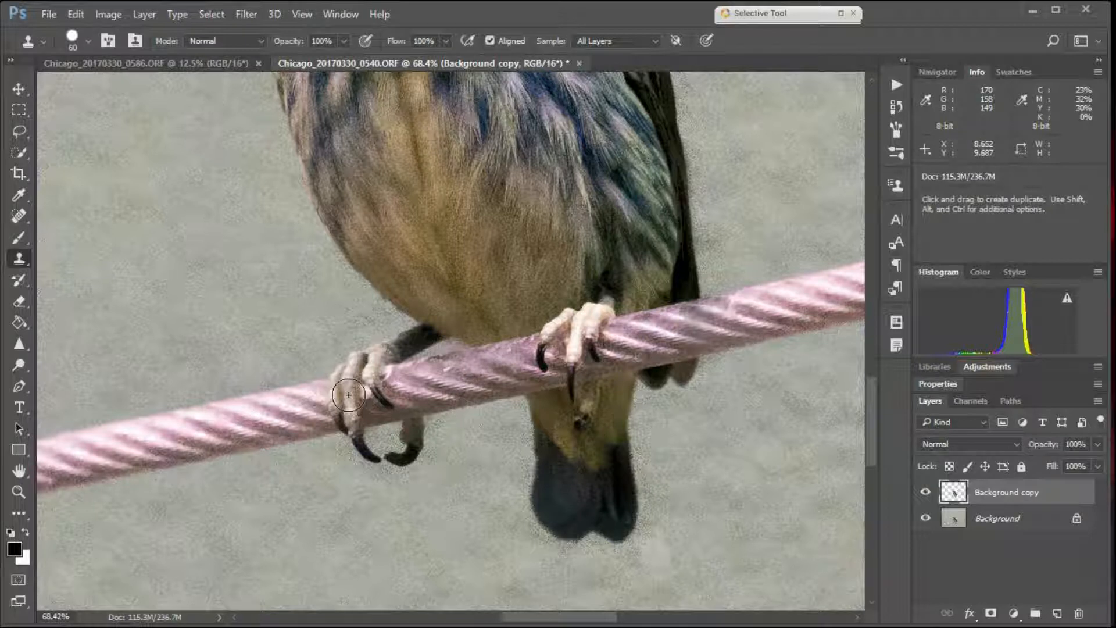
key(alt)
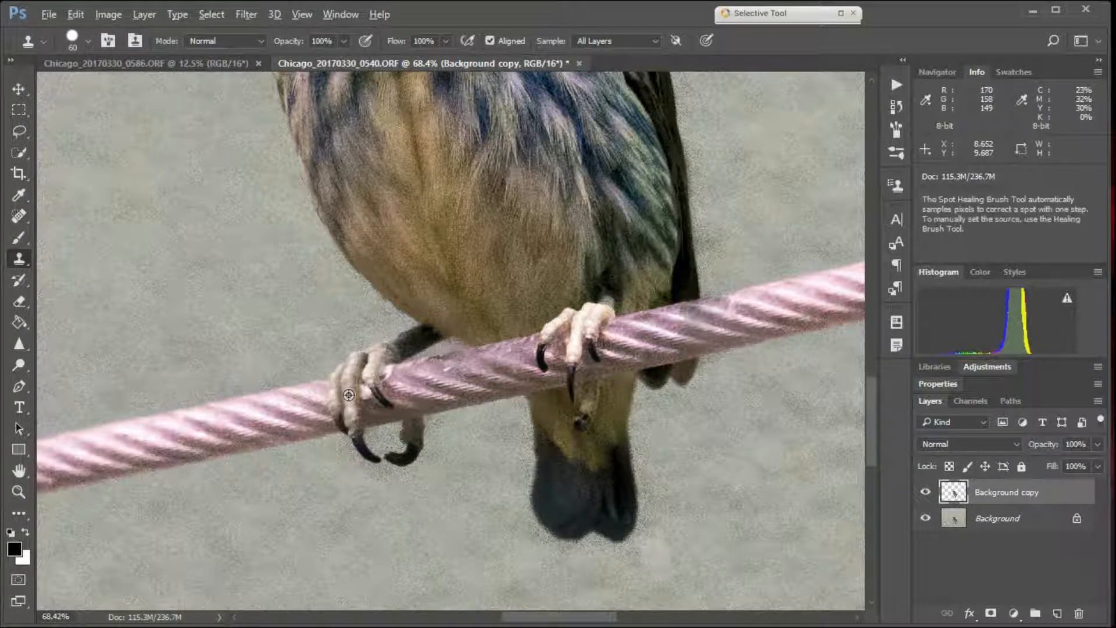
alt+click(348, 395)
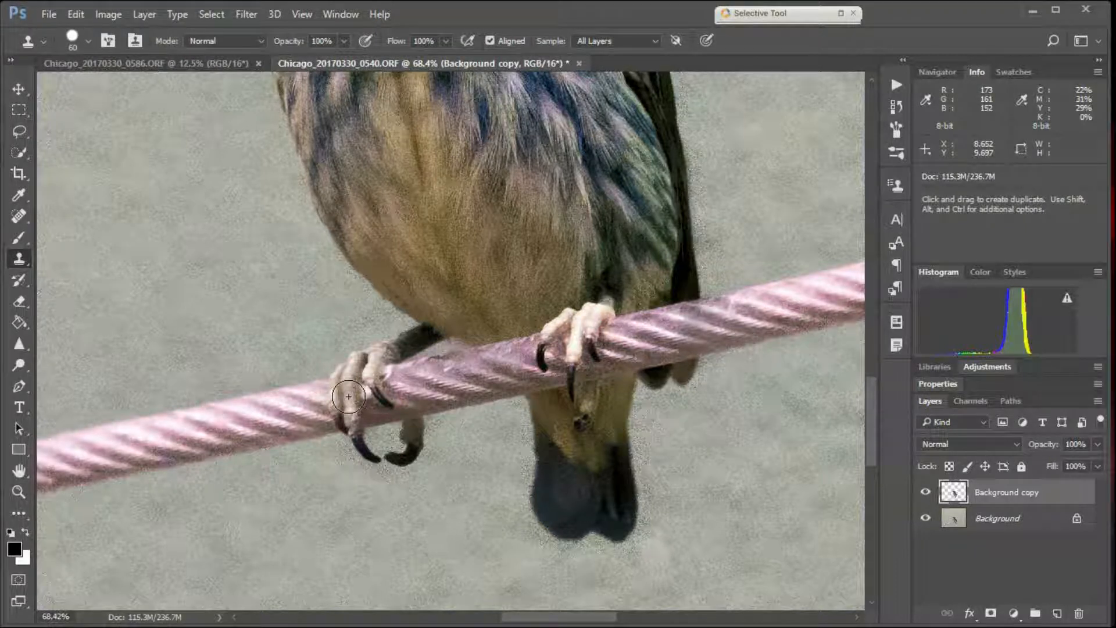
key(bracketleft)
key(bracketleft)
key(bracketleft)
key(bracketleft)
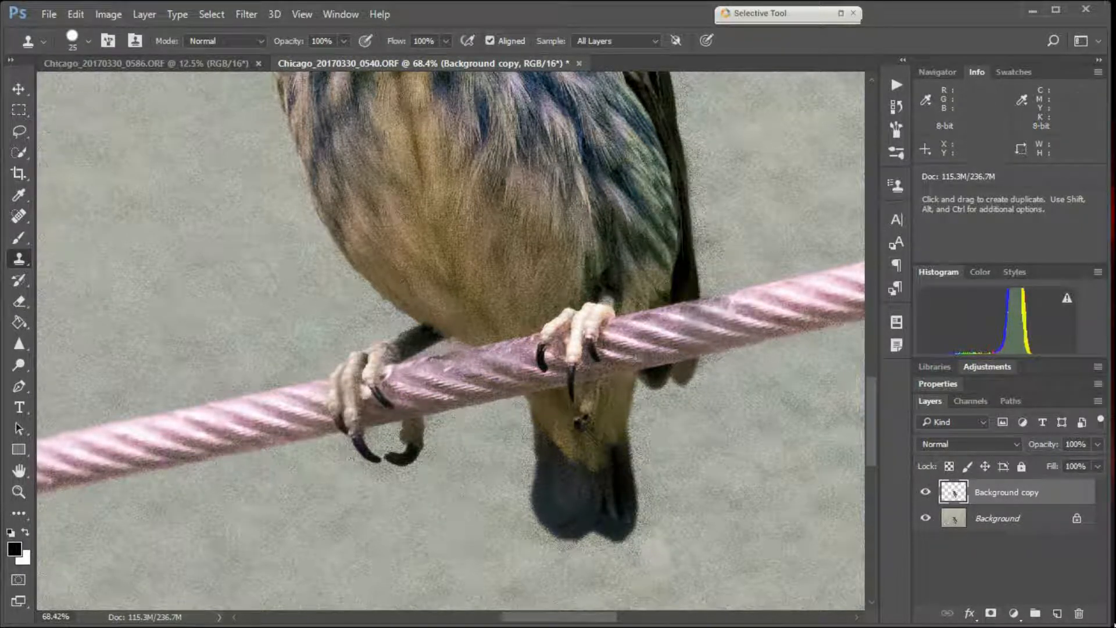
Step: Toggle the Background layer's visibility repeatedly to examine the cloned foot and the rest of the cutout against transparency
click(926, 519)
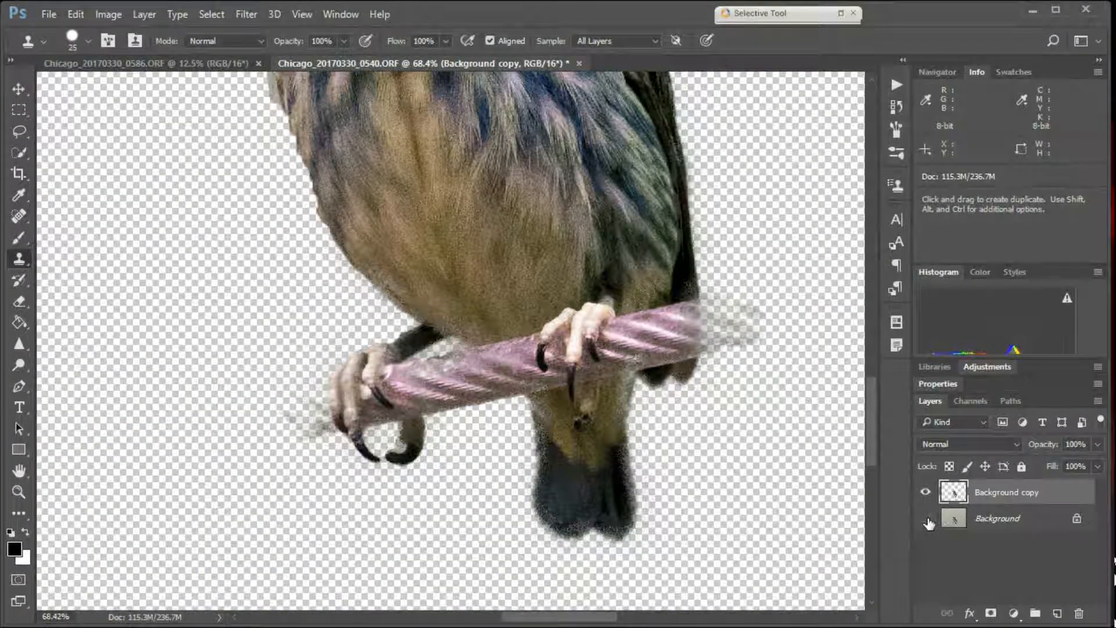
click(928, 521)
click(929, 521)
click(928, 522)
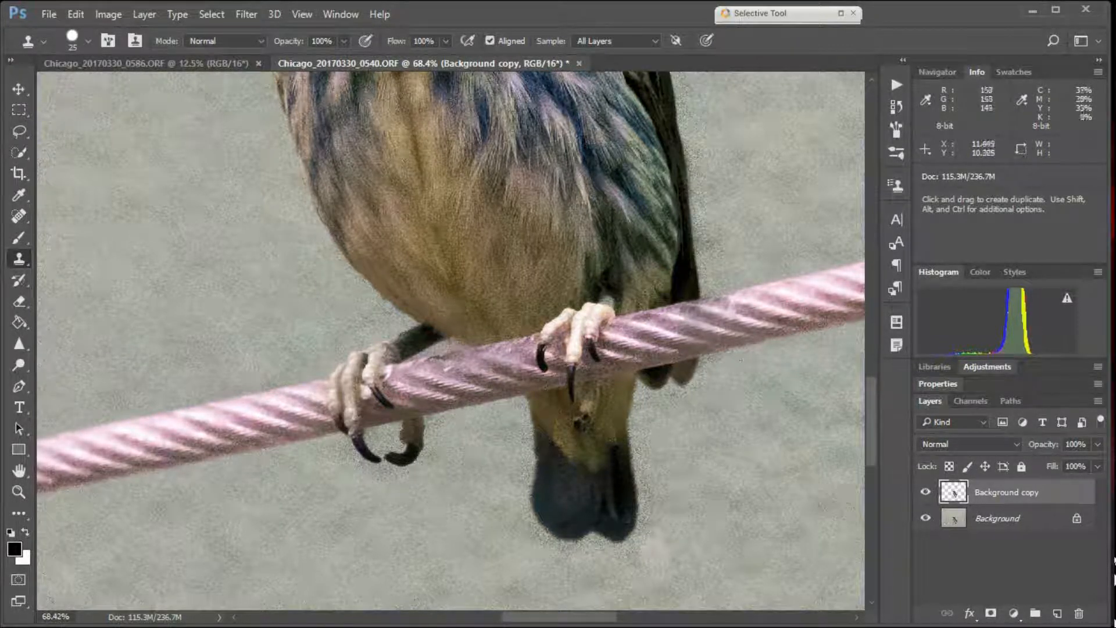
click(926, 518)
click(926, 518)
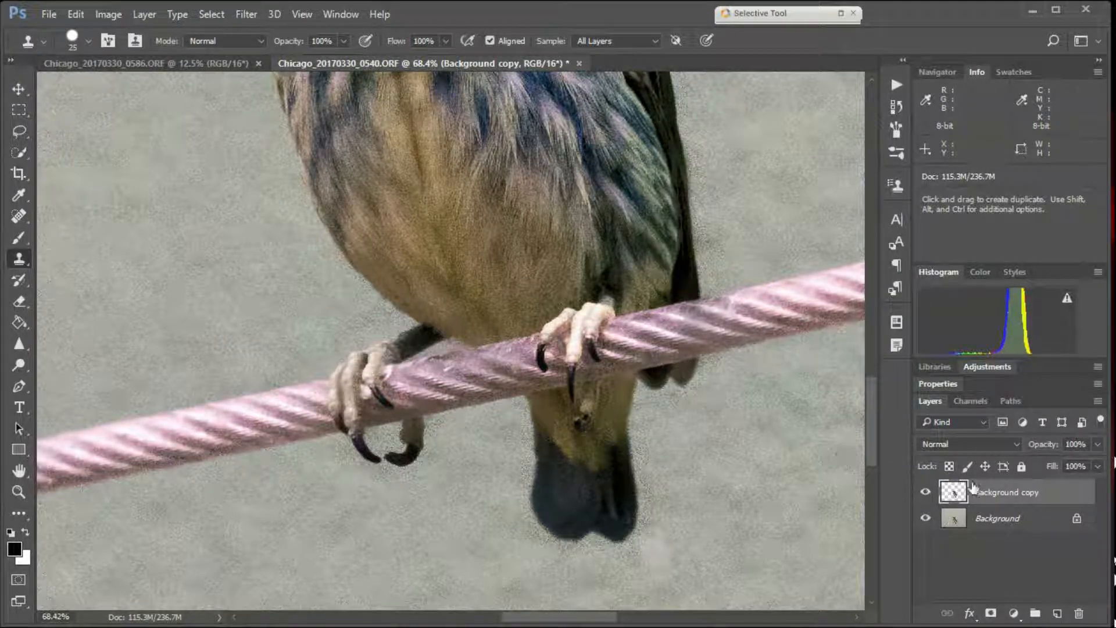
click(924, 520)
click(924, 520)
click(924, 520)
click(924, 519)
click(925, 518)
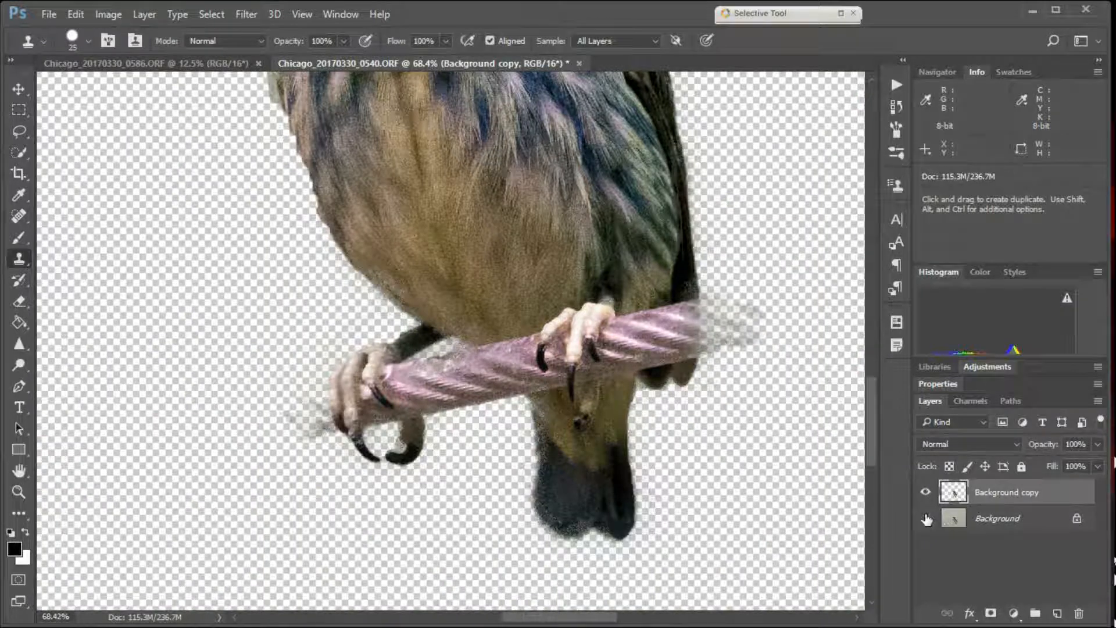
click(926, 518)
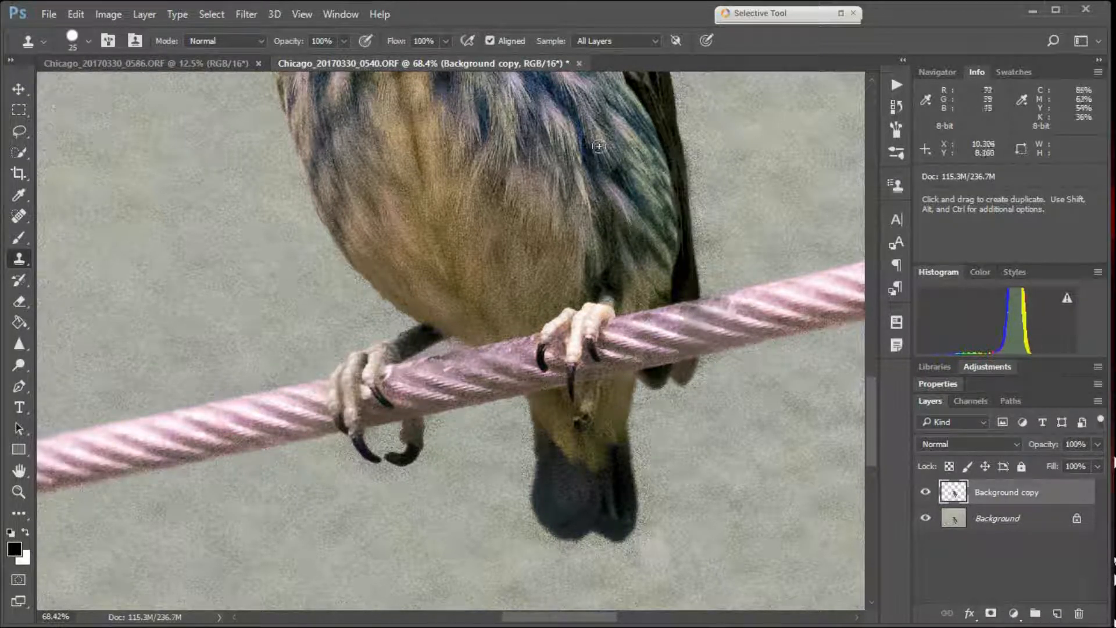
Step: Clone the missing edge feathers along the bird's throat and breast with brush size 70, and check the cutout with the Background layer hidden
drag(427, 126, 604, 356)
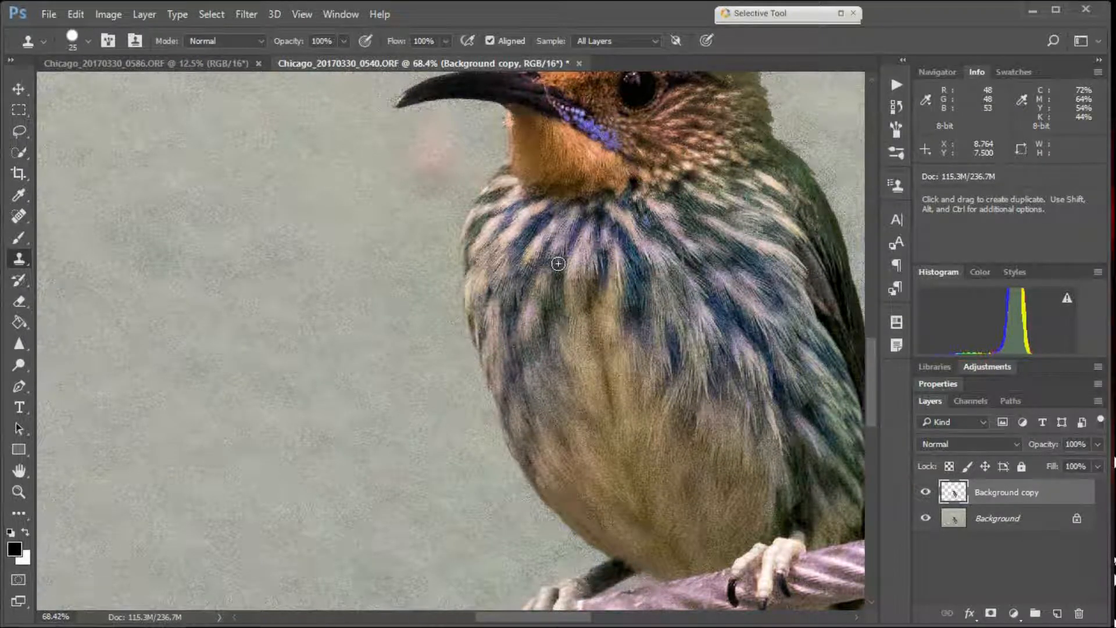
key(bracketright)
key(bracketright)
key(bracketright)
key(bracketright)
key(bracketright)
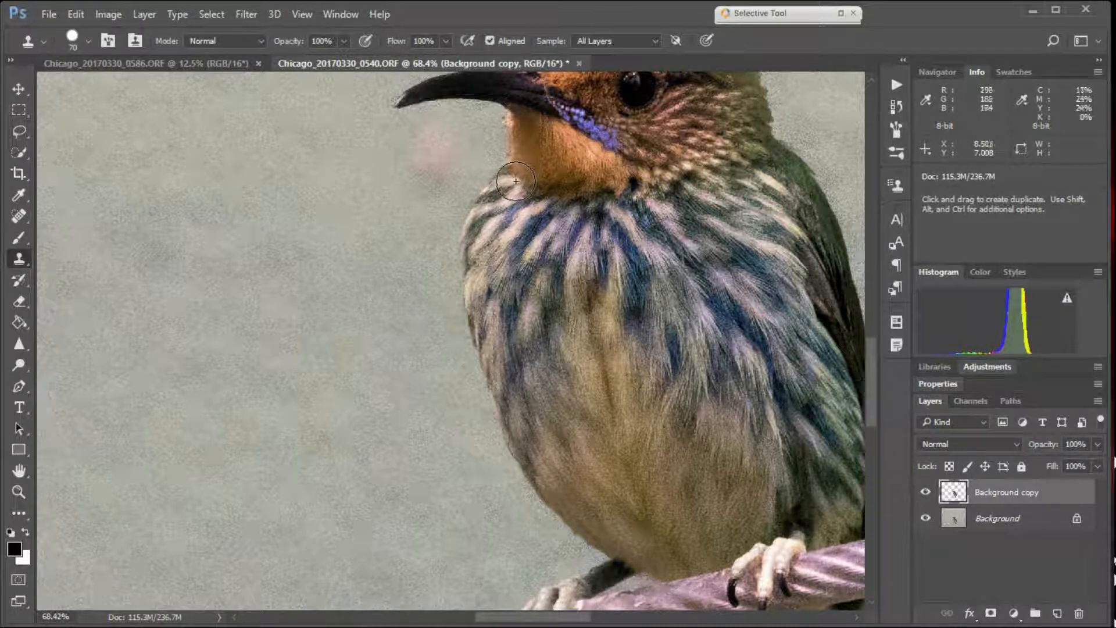
drag(515, 182, 503, 202)
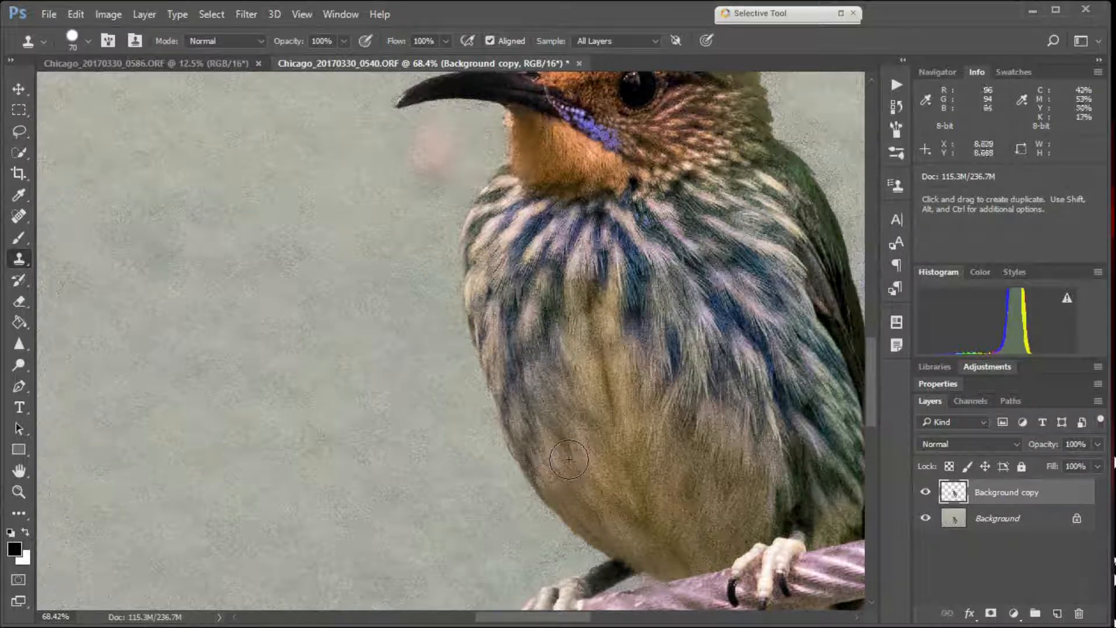
click(925, 518)
click(924, 518)
click(924, 518)
click(924, 518)
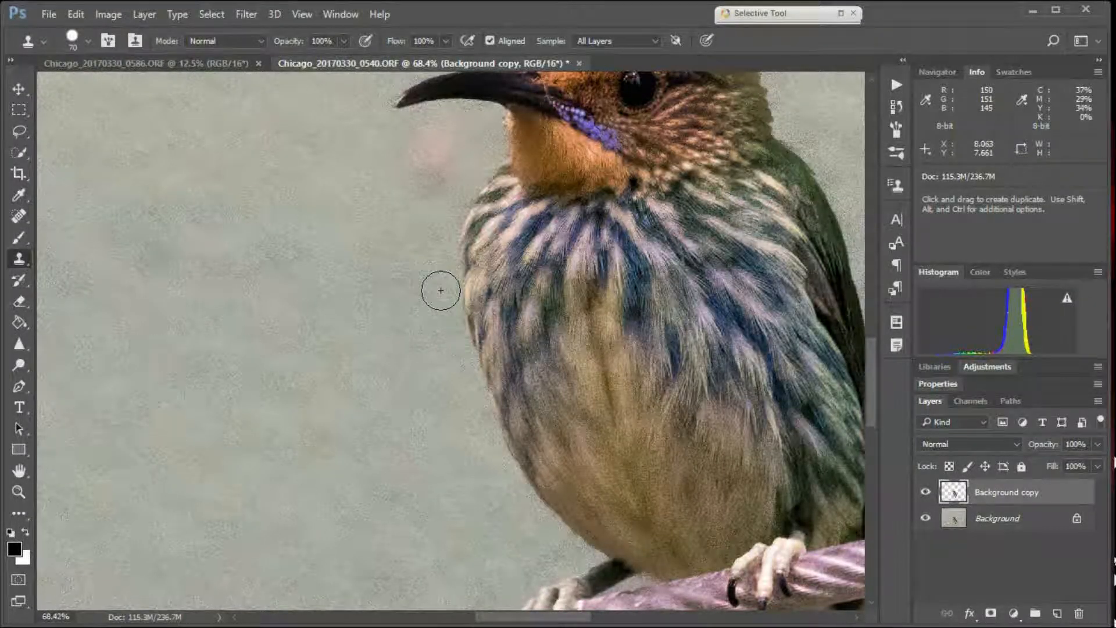
Step: Try painting along the breast's outer edge with the History Brush at size 48, and revert the document history to the last Clone Stamp state
click(18, 281)
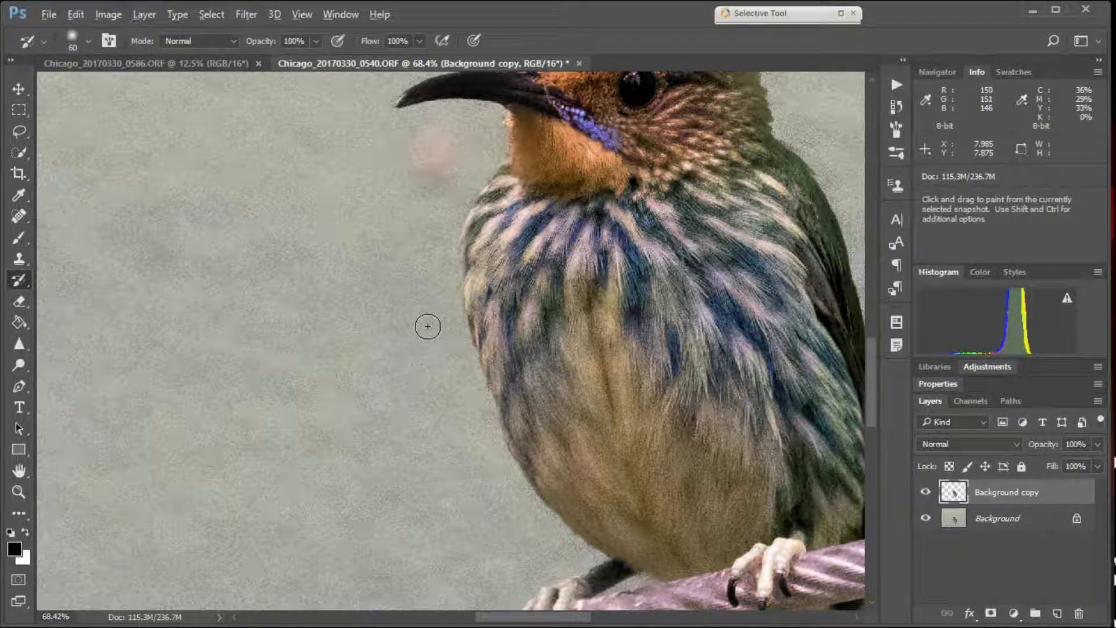
alt+right_click(427, 327)
mouse_move(428, 326)
mouse_down()
mouse_move(493, 337)
mouse_move(408, 334)
mouse_move(432, 251)
mouse_up()
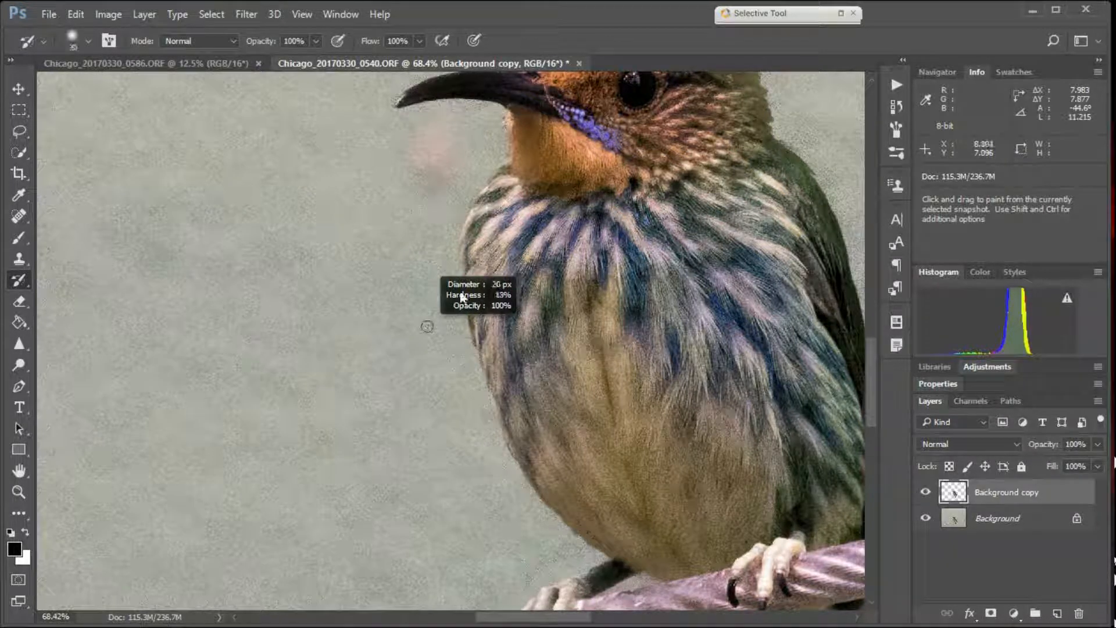
drag(427, 326, 396, 316)
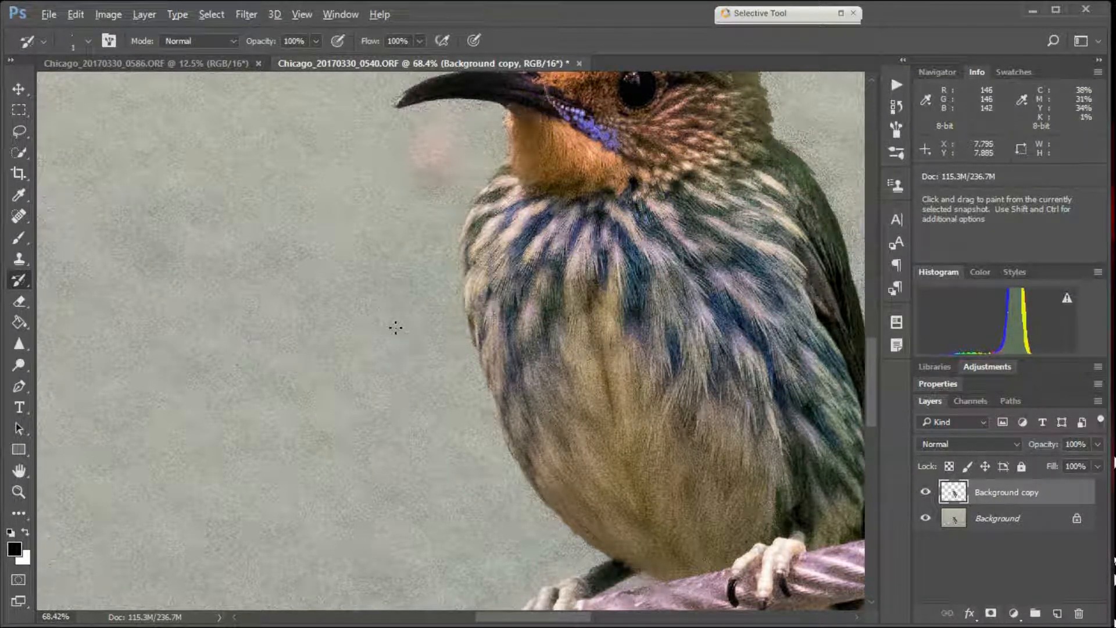
alt+right_click(396, 328)
drag(396, 328, 412, 328)
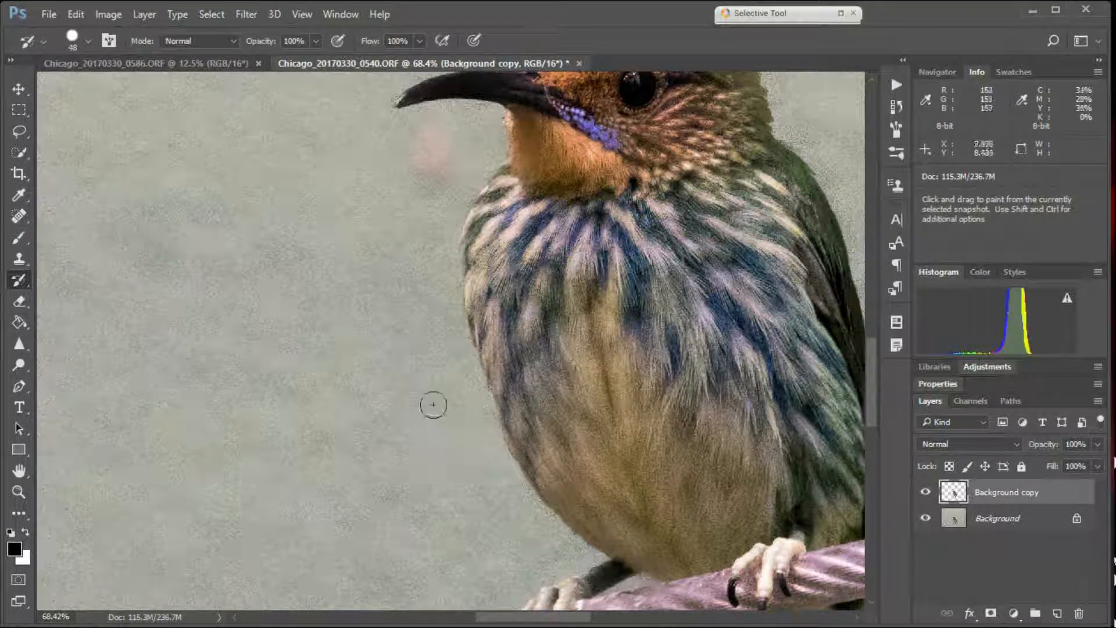
click(925, 519)
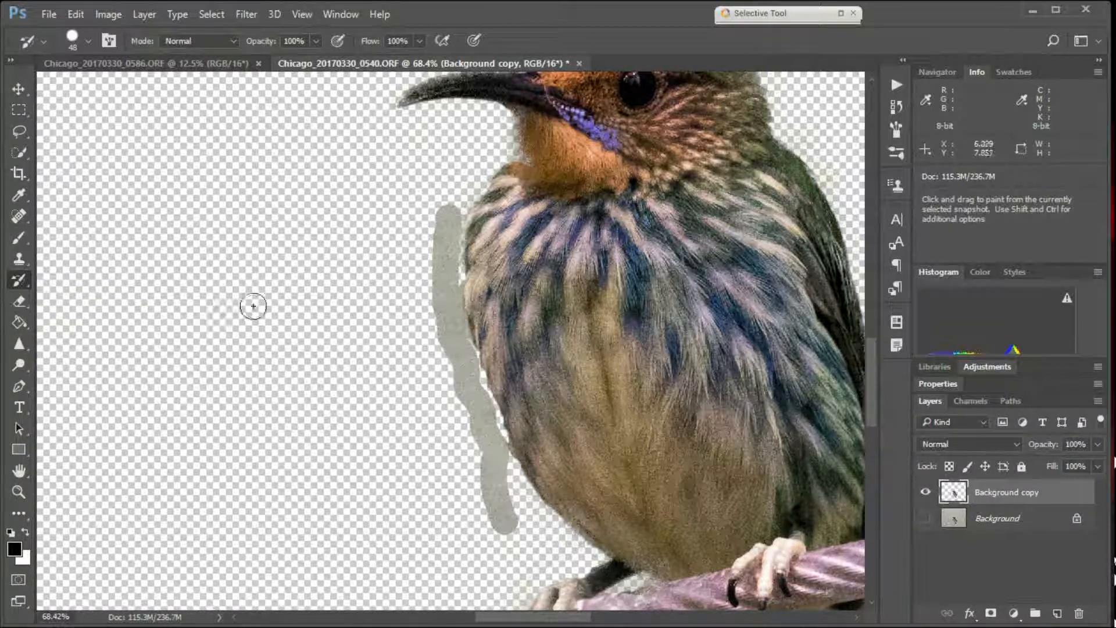
click(895, 106)
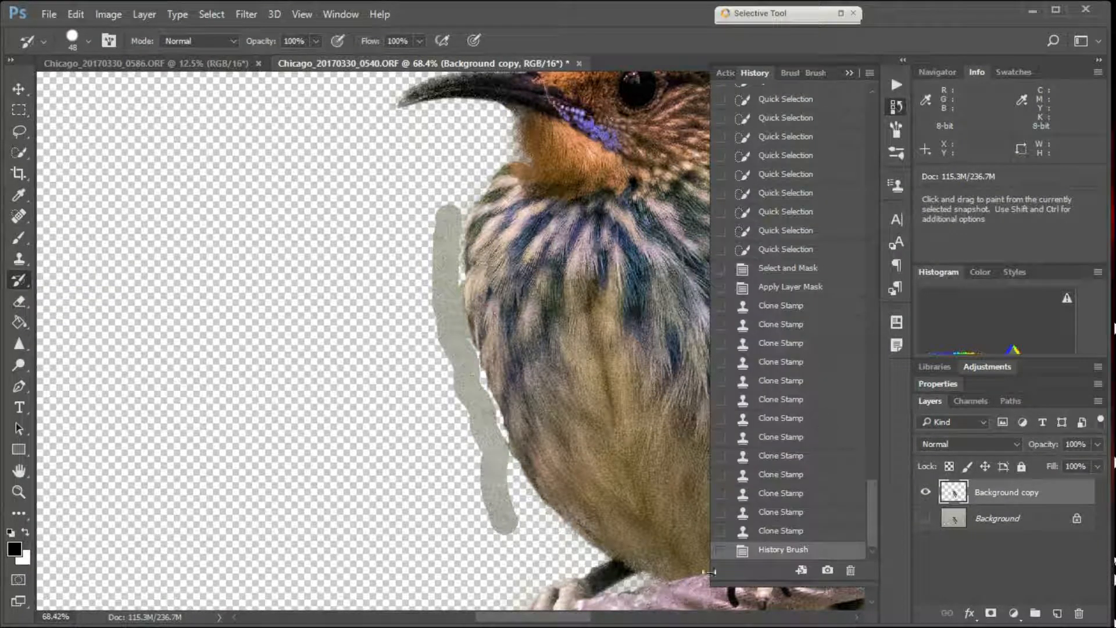
click(756, 532)
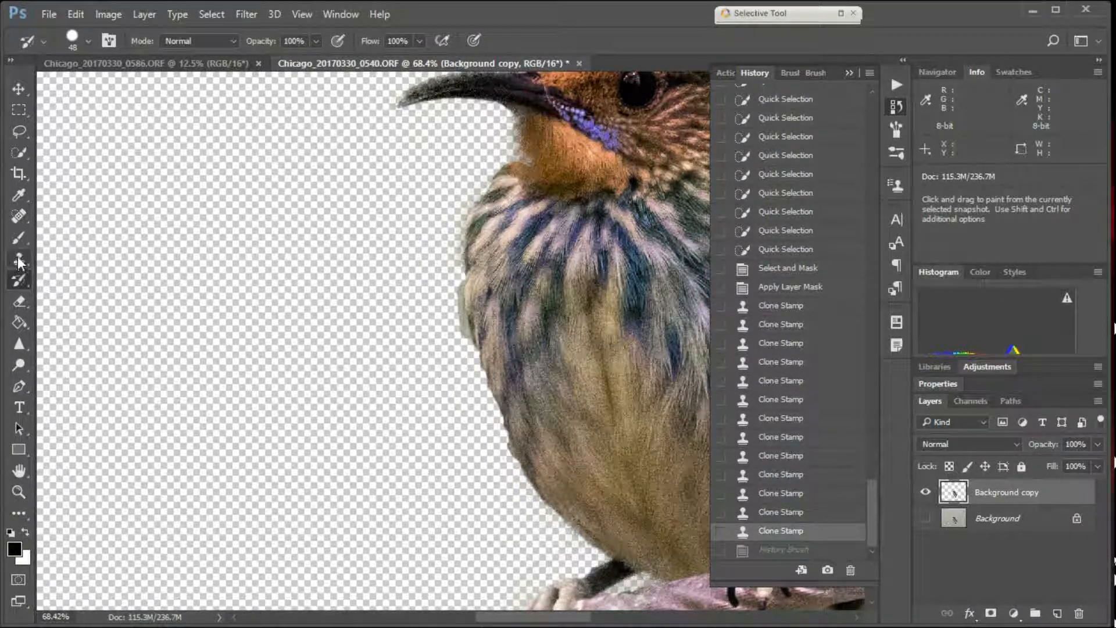
Step: Erase the stray grey fringe along the bird's neck and breast edge with a hard Eraser brush of size 74
click(20, 299)
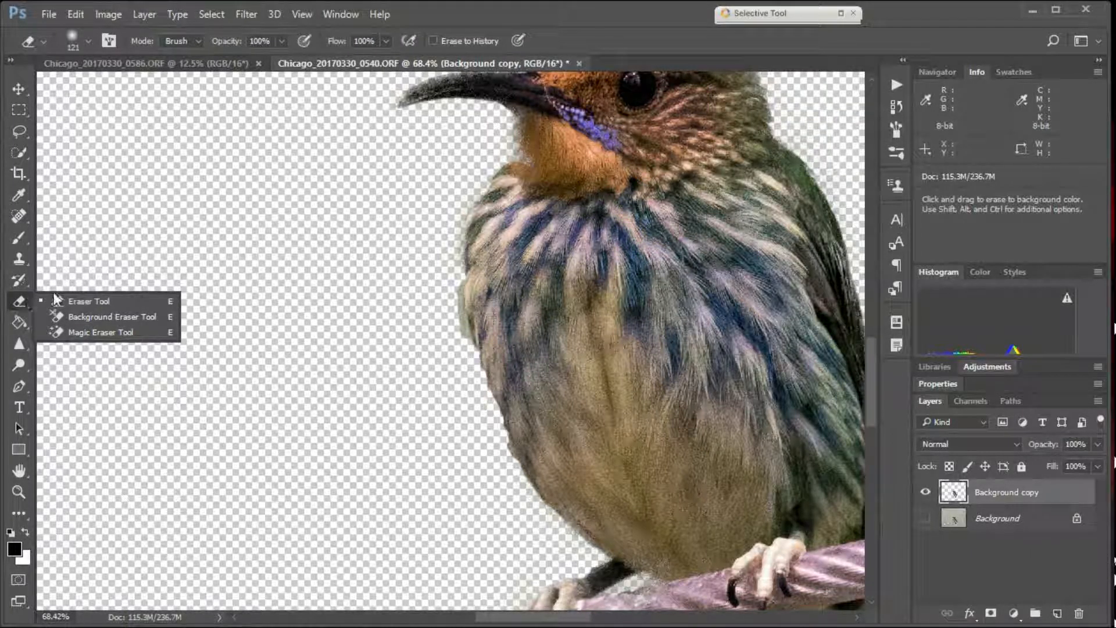
click(75, 301)
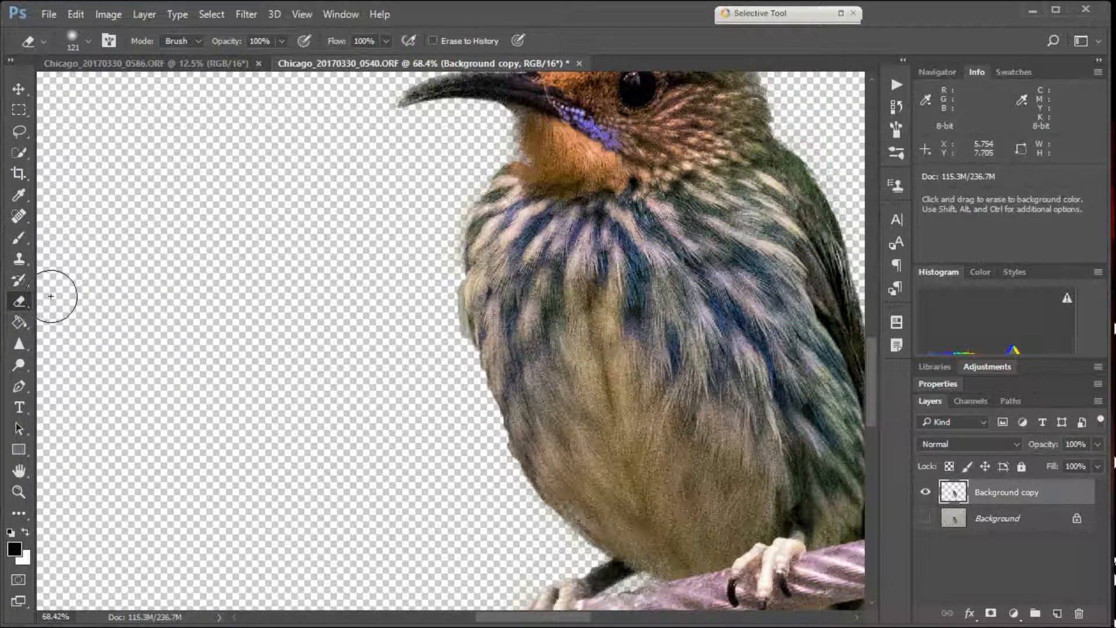
alt+right_click(379, 255)
mouse_move(379, 254)
mouse_down()
mouse_move(364, 511)
mouse_move(379, 615)
mouse_move(361, 616)
mouse_up()
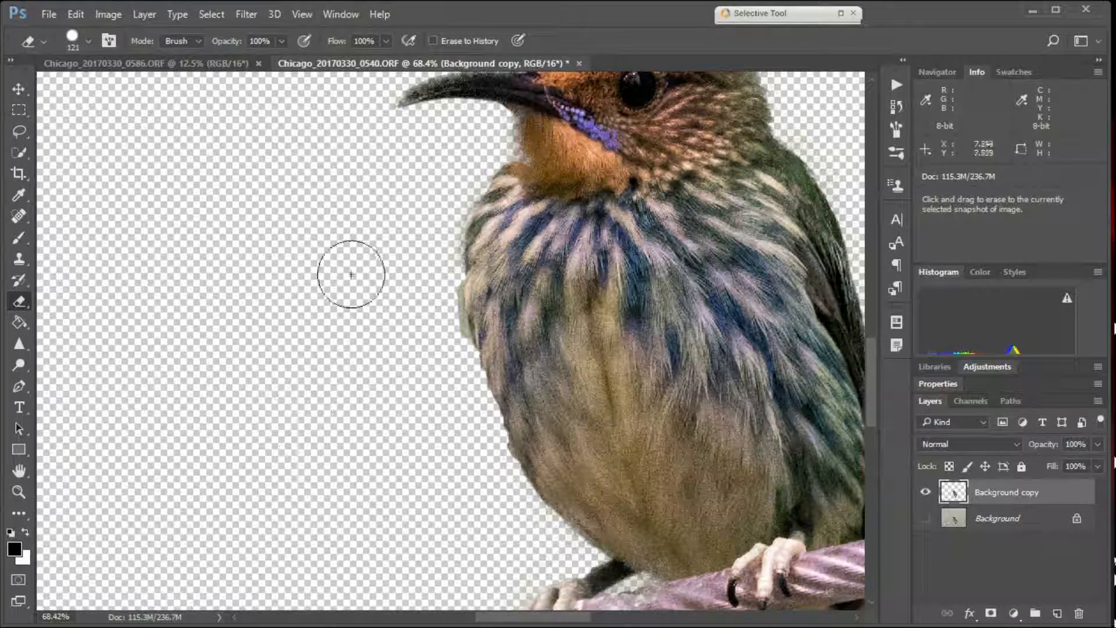
alt+right_click(331, 251)
drag(332, 252, 315, 259)
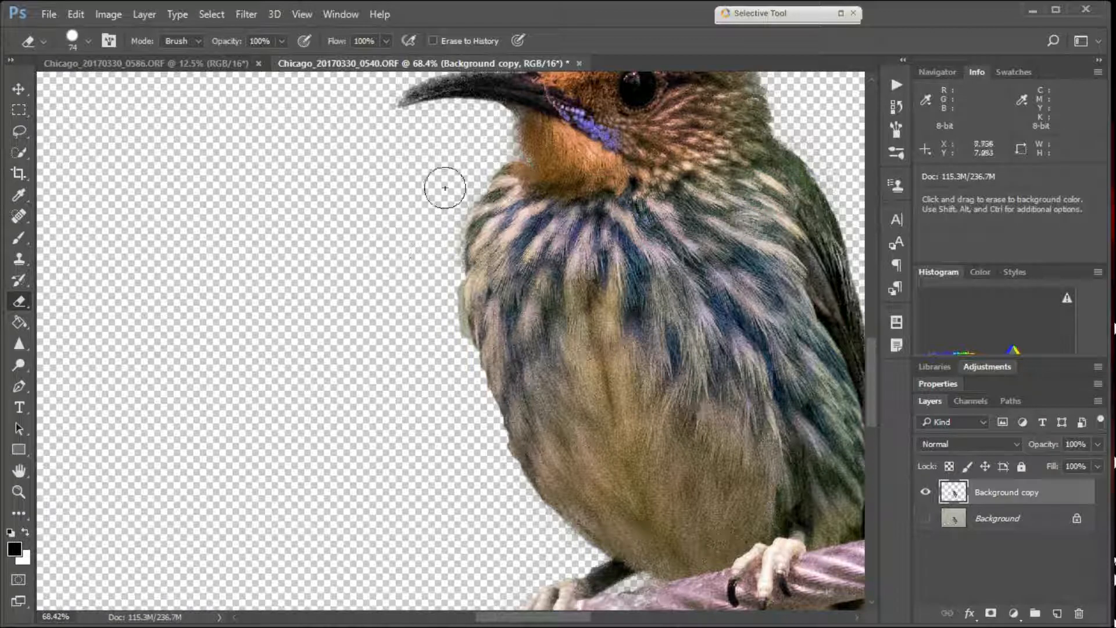
drag(469, 173, 449, 193)
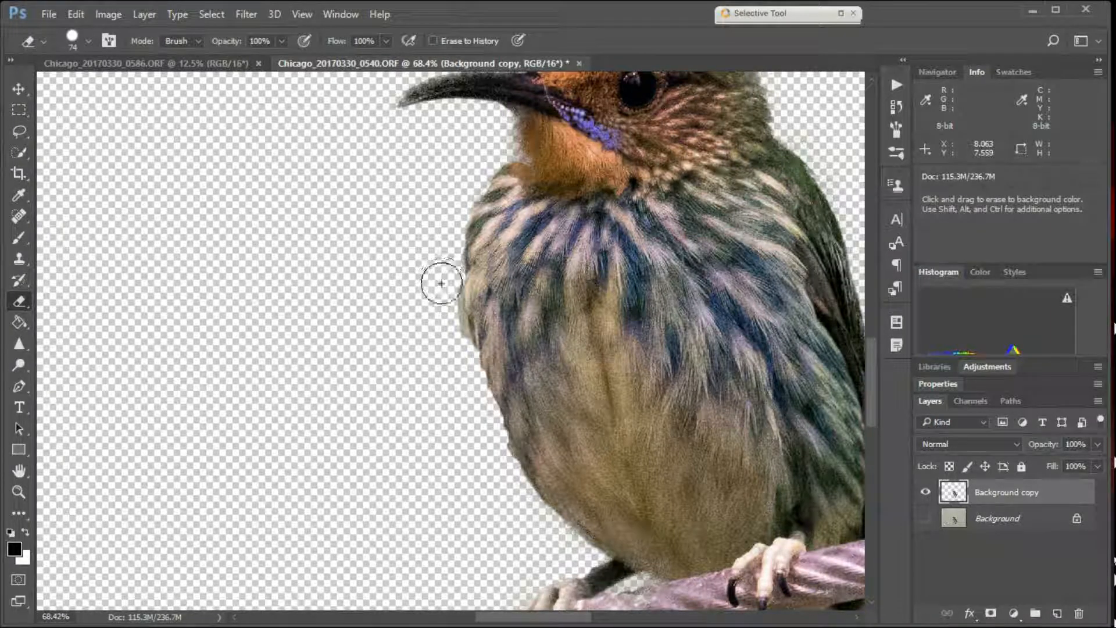
drag(446, 307, 496, 481)
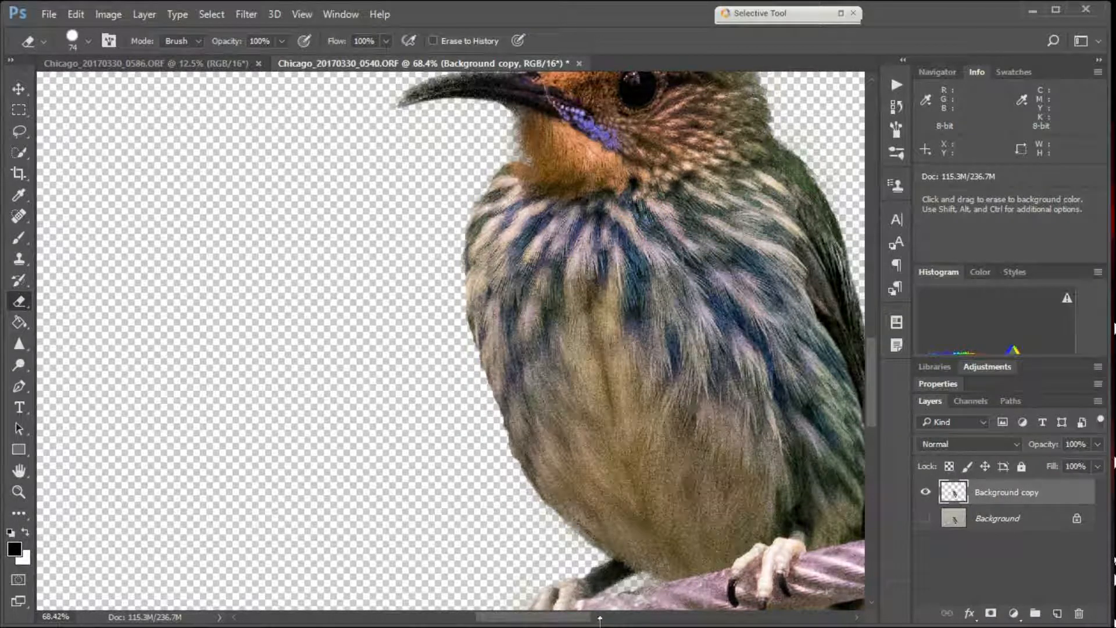
Step: Switch the Background layer on and off to compare the erased breast edge with the original photo
click(924, 518)
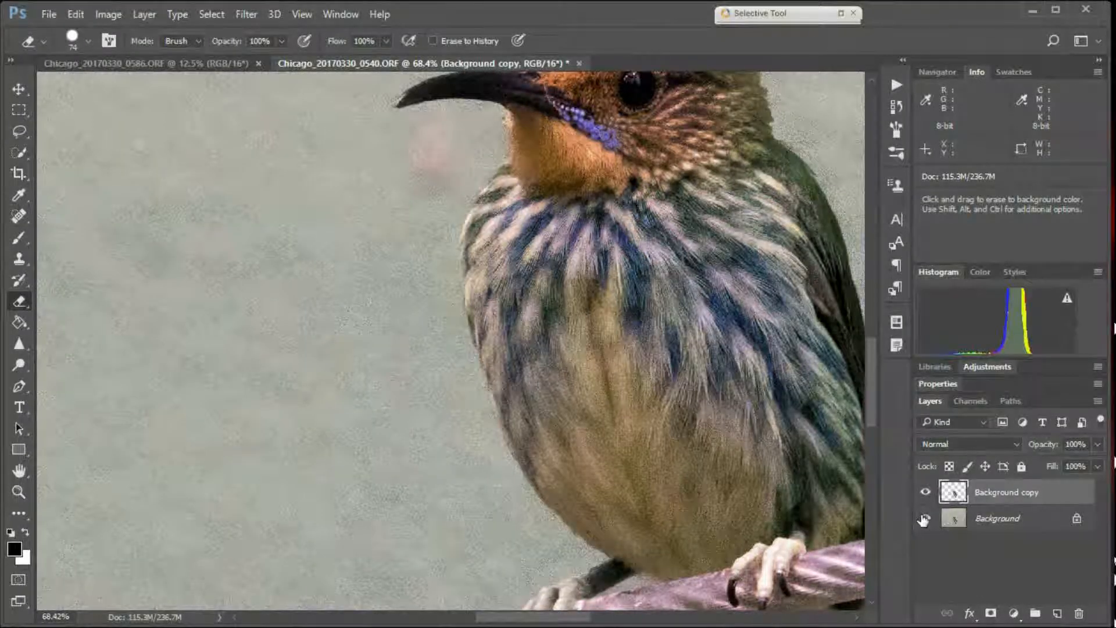
click(924, 519)
click(925, 519)
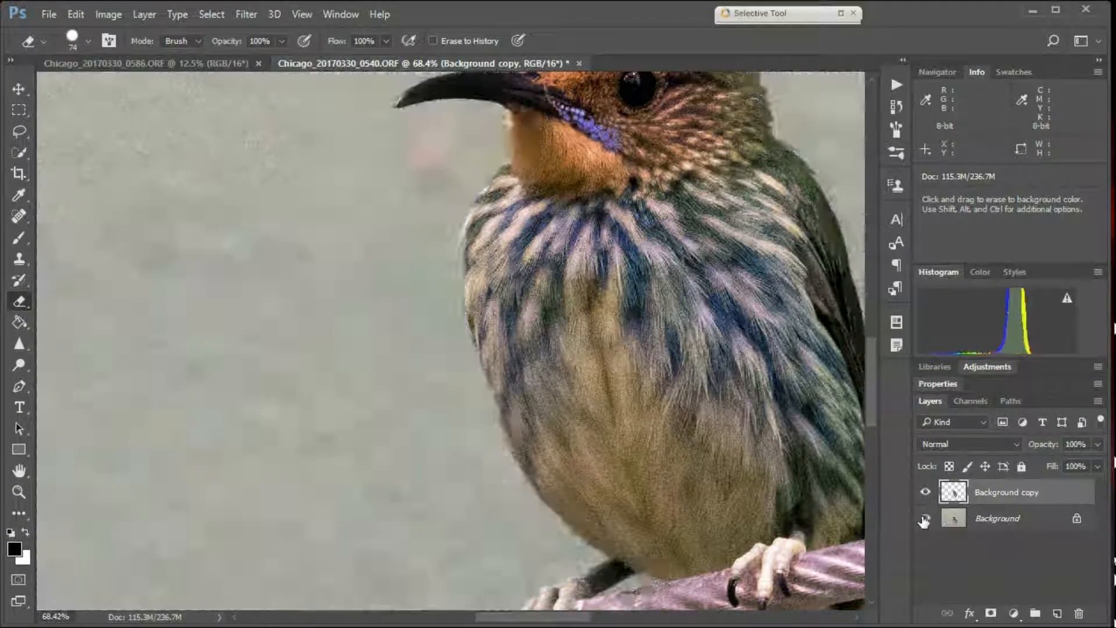
click(924, 519)
click(925, 520)
click(924, 519)
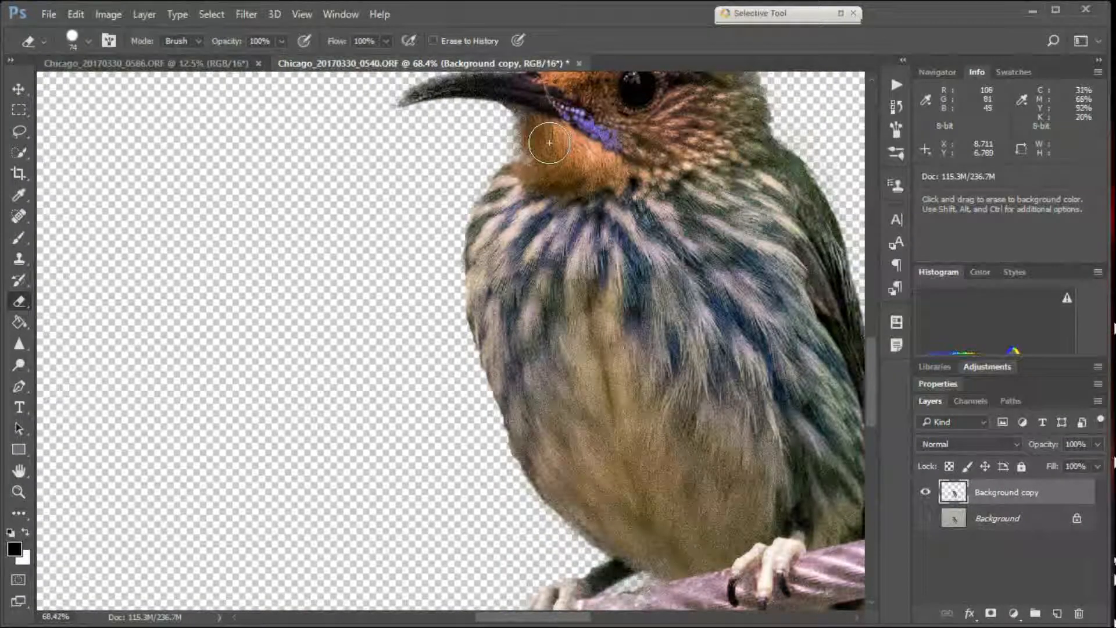
Step: Show the Background layer, clone the throat feathers below the beak with the Clone Stamp at size 70, and check the restored edge
click(19, 259)
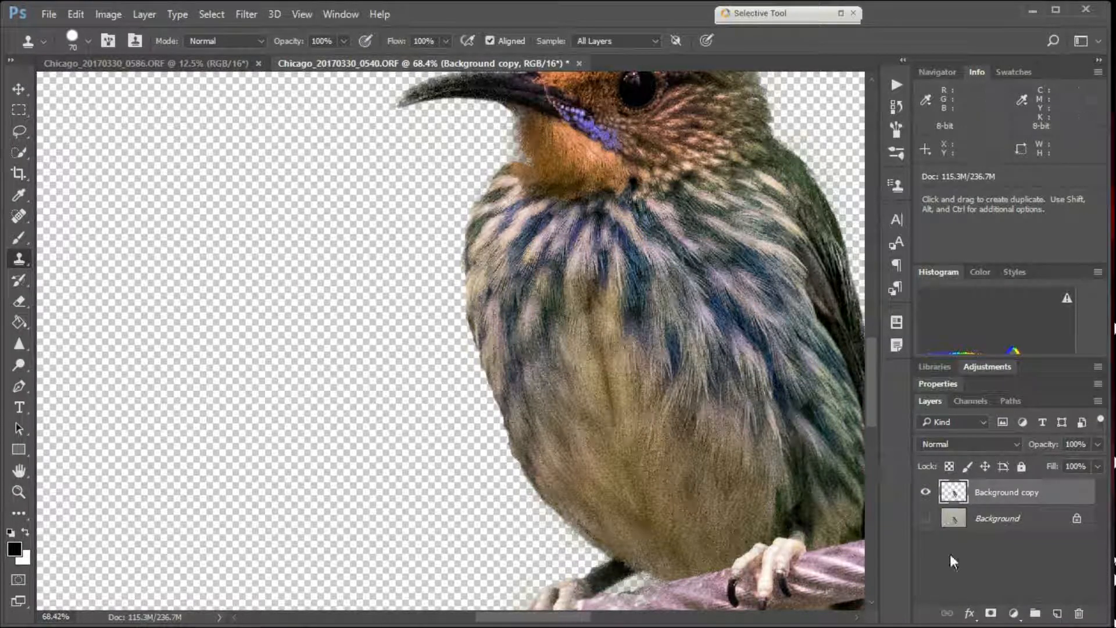
click(925, 518)
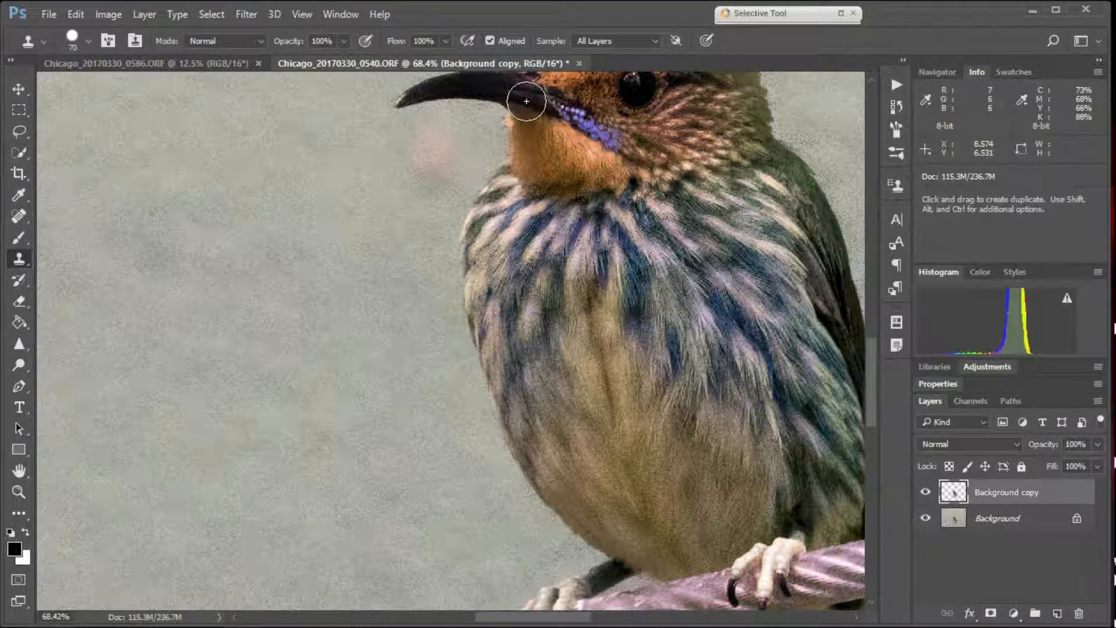
drag(528, 103, 528, 165)
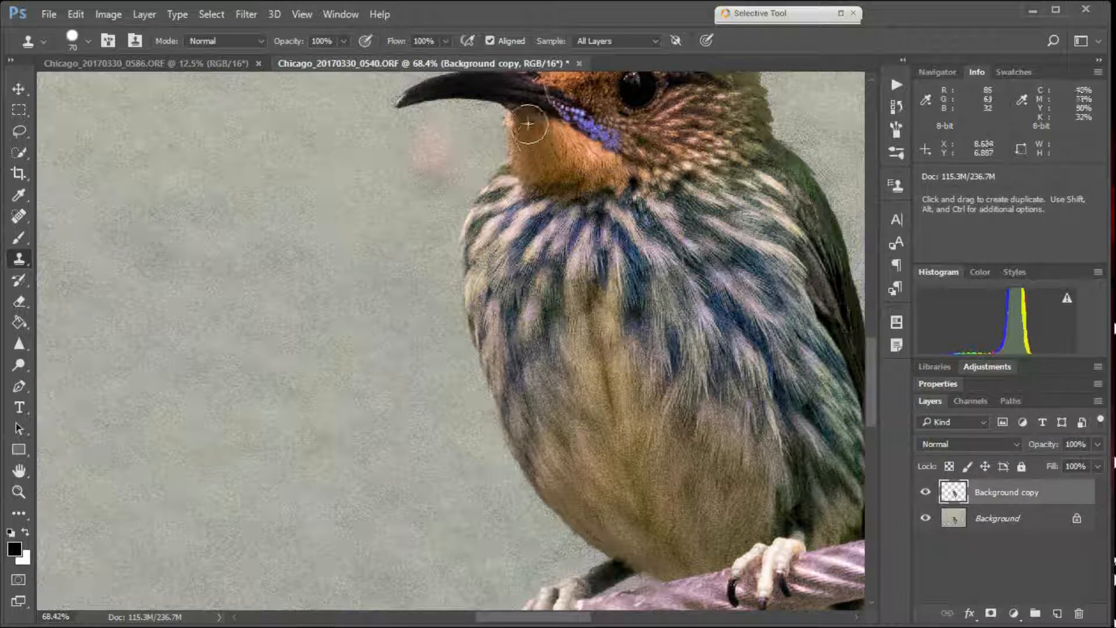
drag(522, 101, 544, 121)
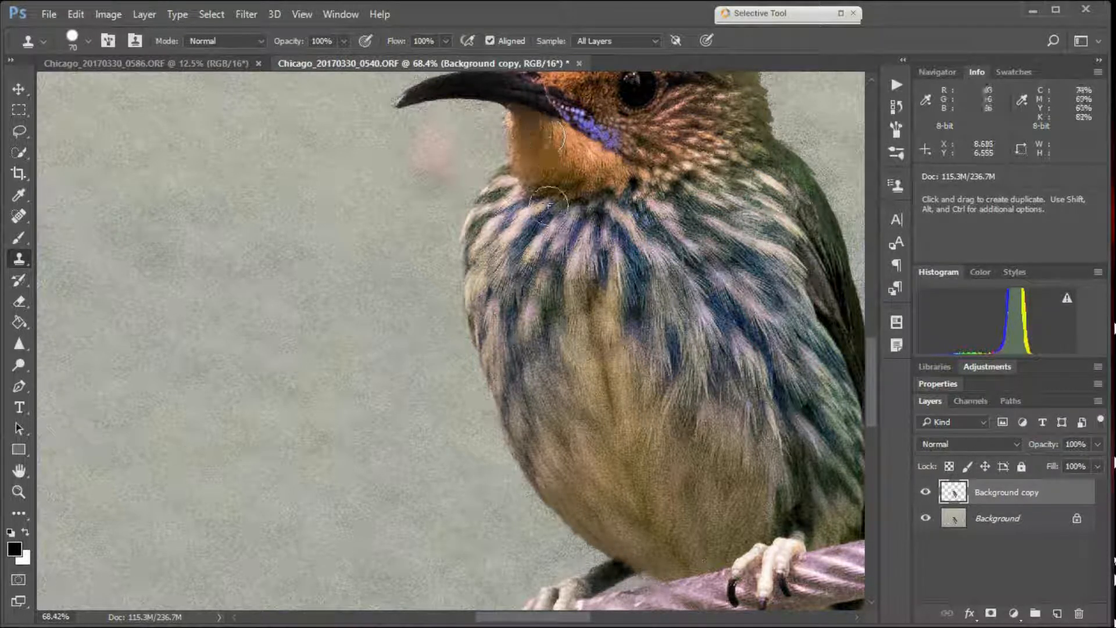
click(926, 519)
click(925, 519)
click(925, 518)
click(925, 519)
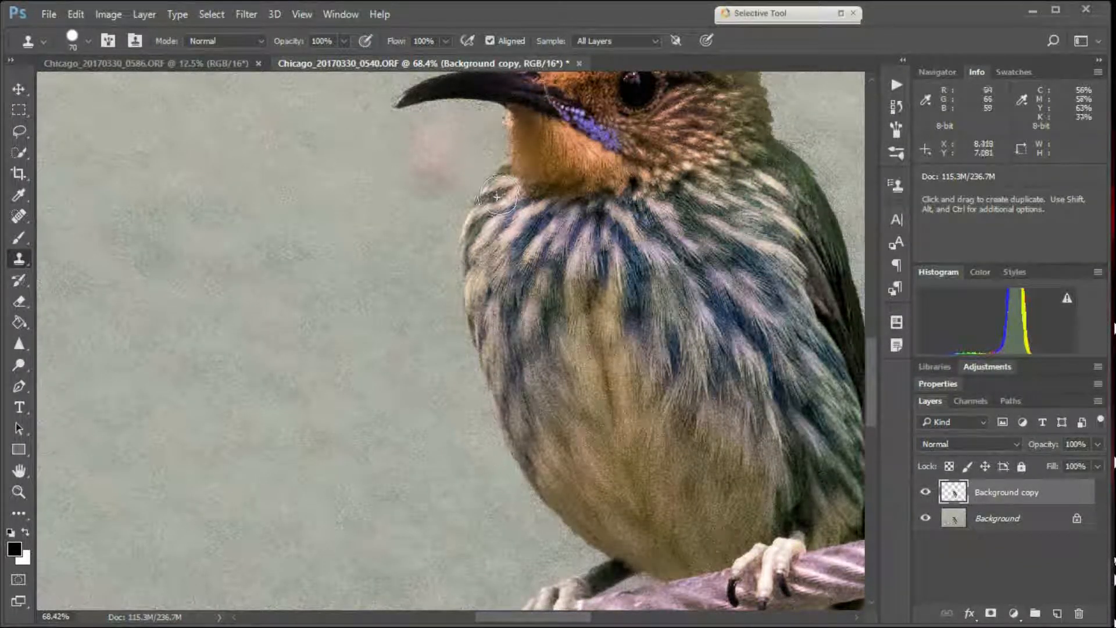
Step: Clone feathers along the breast's outer edge with the Clone Stamp at size 70, toggling layer visibility to compare the edge
click(926, 518)
click(925, 519)
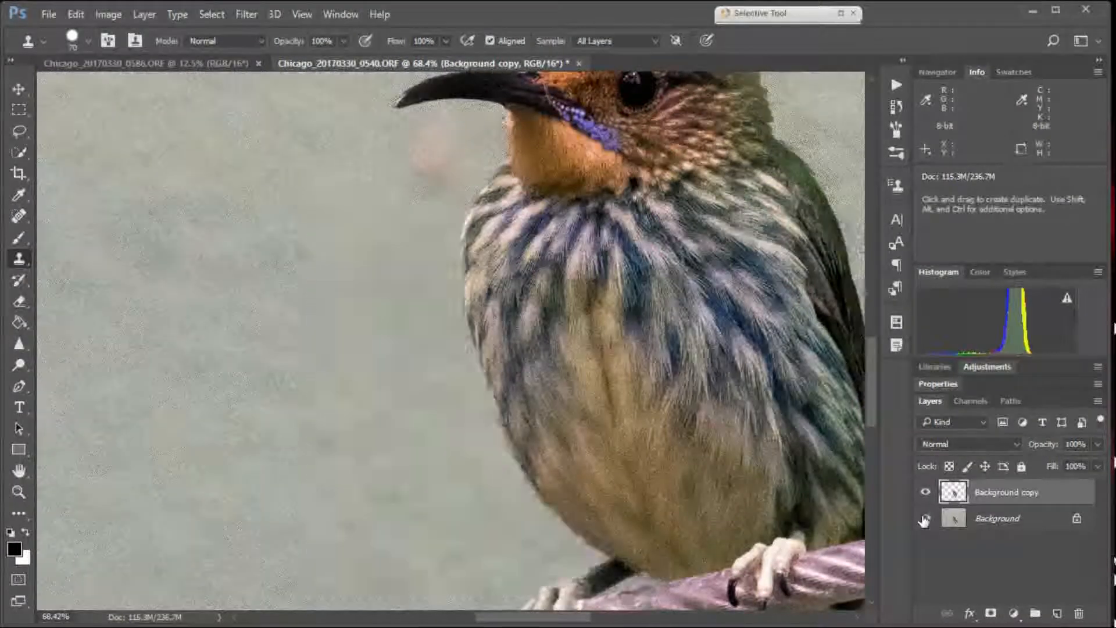
click(925, 518)
click(925, 519)
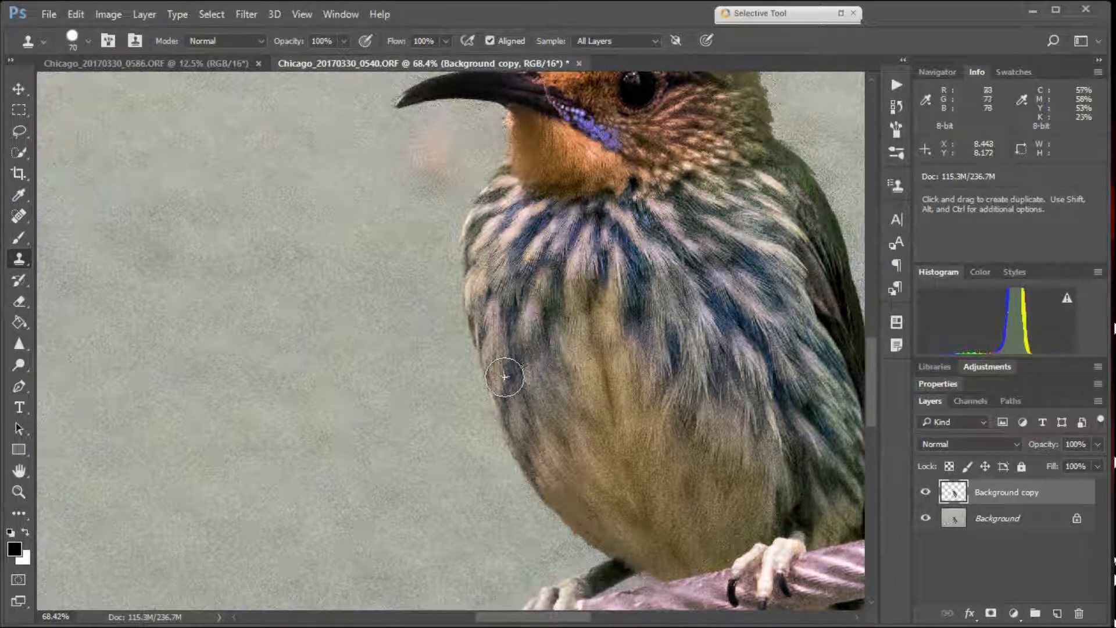
drag(508, 394, 516, 416)
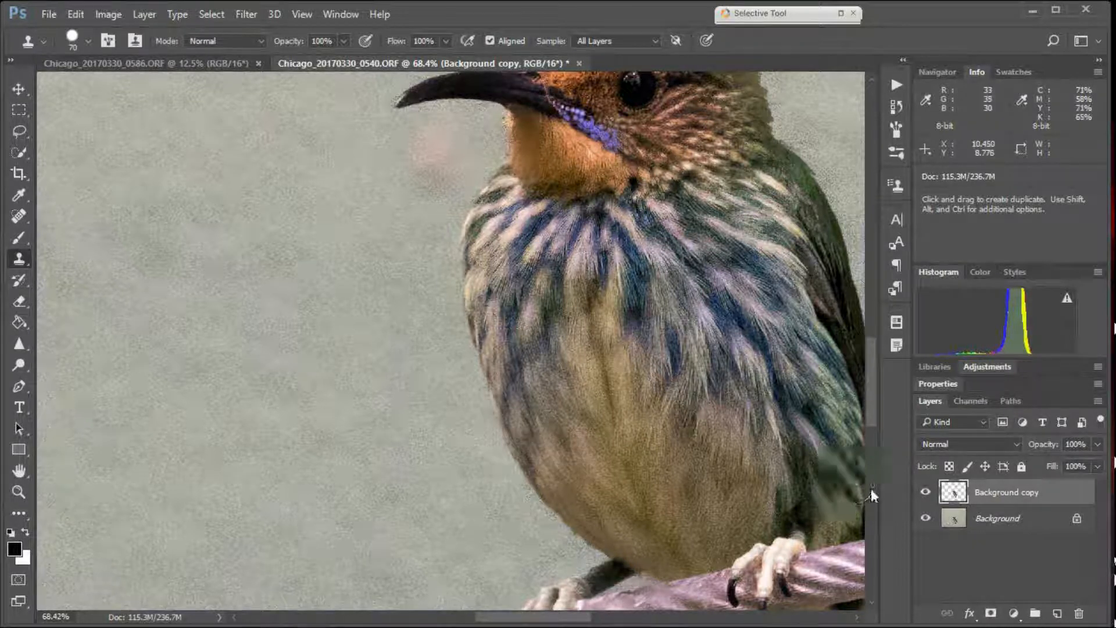
click(924, 493)
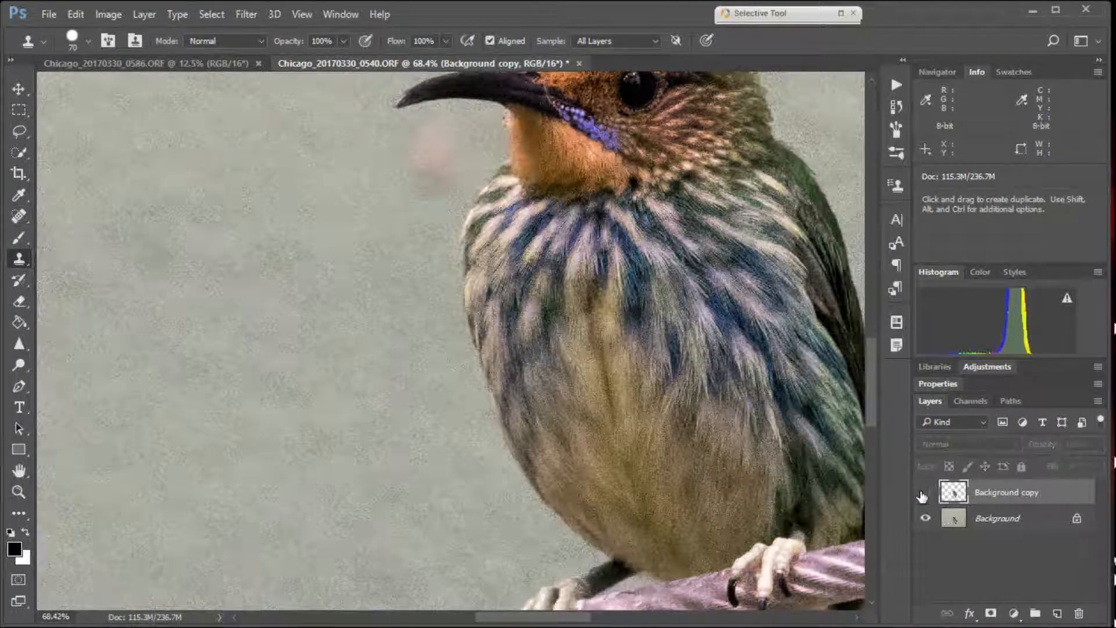
click(923, 494)
Step: Compare the head and shoulders with and without the Background layer, and clone feathers along the forehead edge above the beak
drag(612, 331, 532, 464)
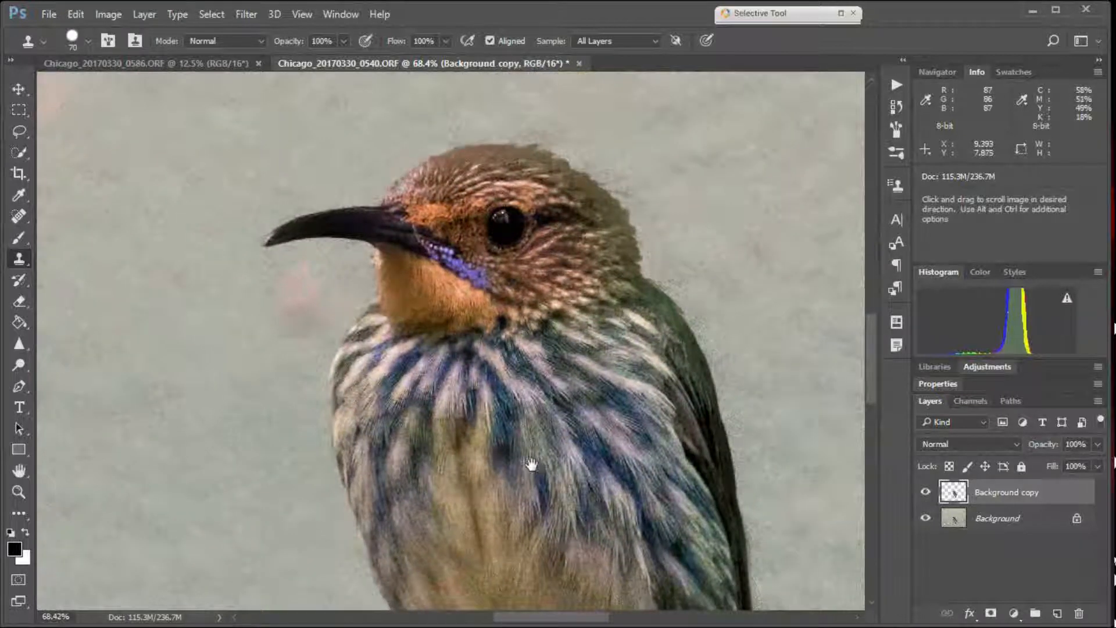
click(925, 518)
click(925, 519)
click(925, 518)
click(925, 519)
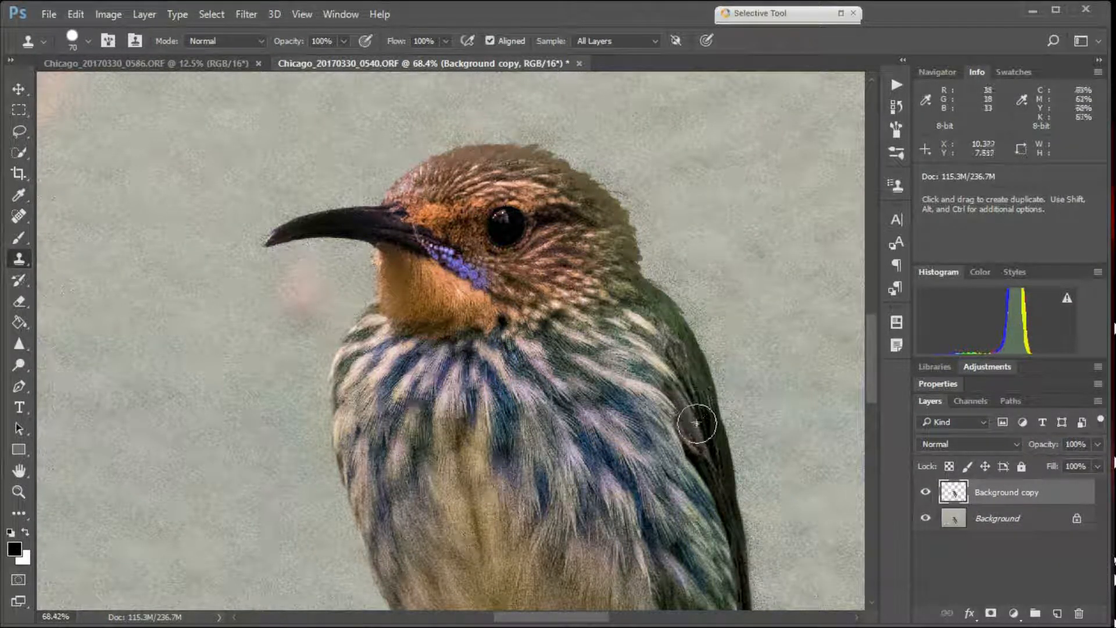
click(925, 518)
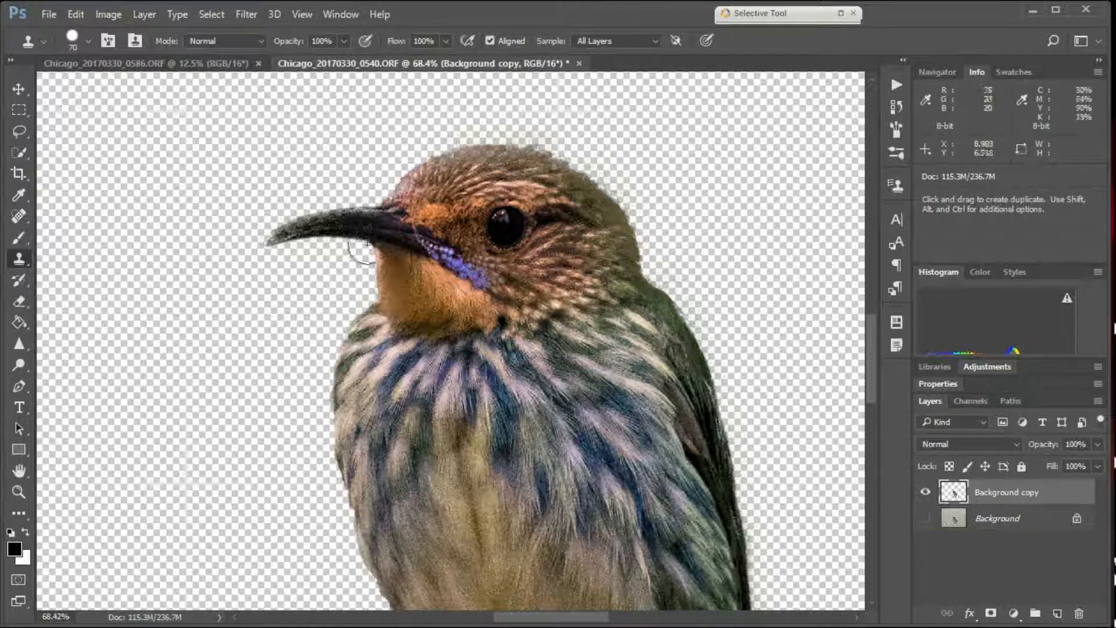
click(925, 519)
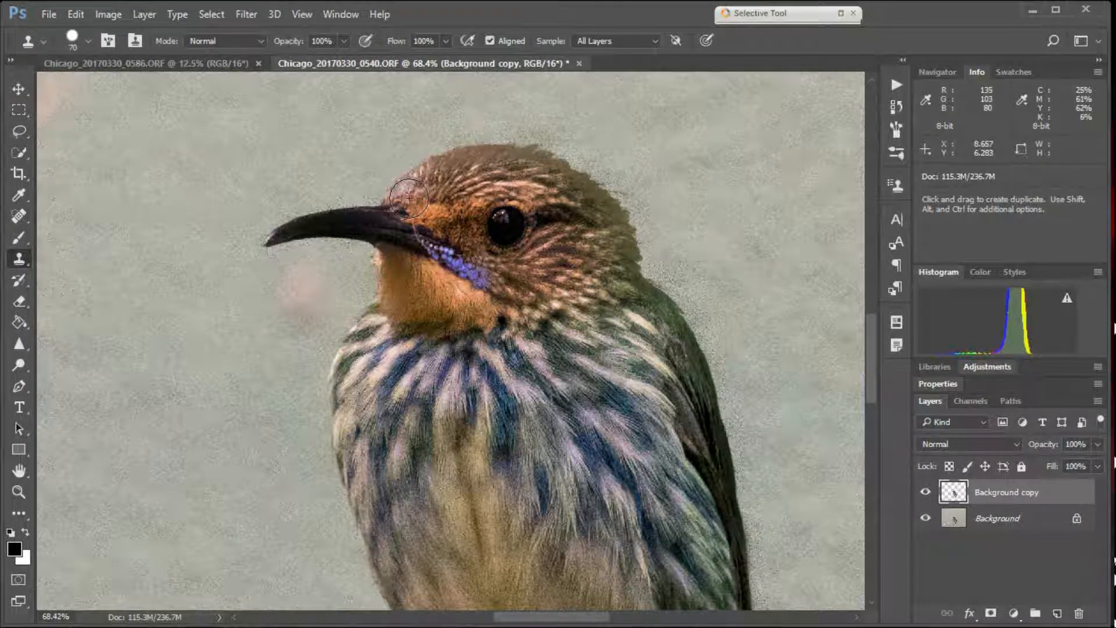
mouse_move(408, 198)
mouse_down()
mouse_move(399, 186)
mouse_move(431, 182)
mouse_move(433, 200)
mouse_move(407, 196)
mouse_move(425, 185)
mouse_up()
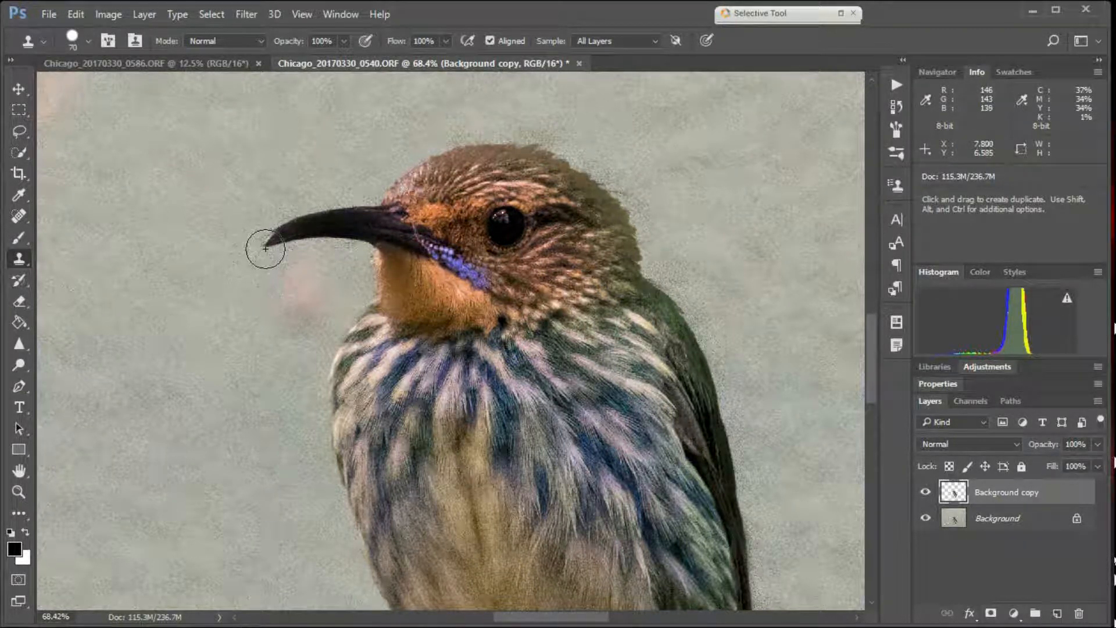
Step: Reduce the Clone Stamp brush to size 10 and retouch the tip of the beak
scroll(266, 284, up, 2)
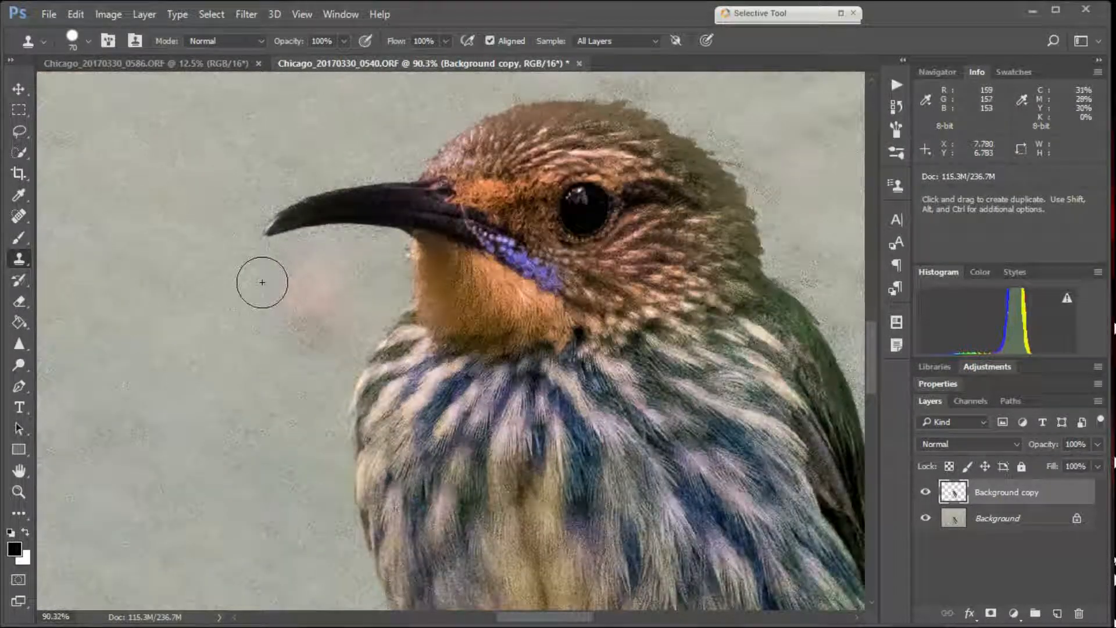
key(bracketleft)
key(bracketleft)
key(bracketleft)
key(bracketleft)
key(bracketleft)
key(bracketleft)
key(bracketleft)
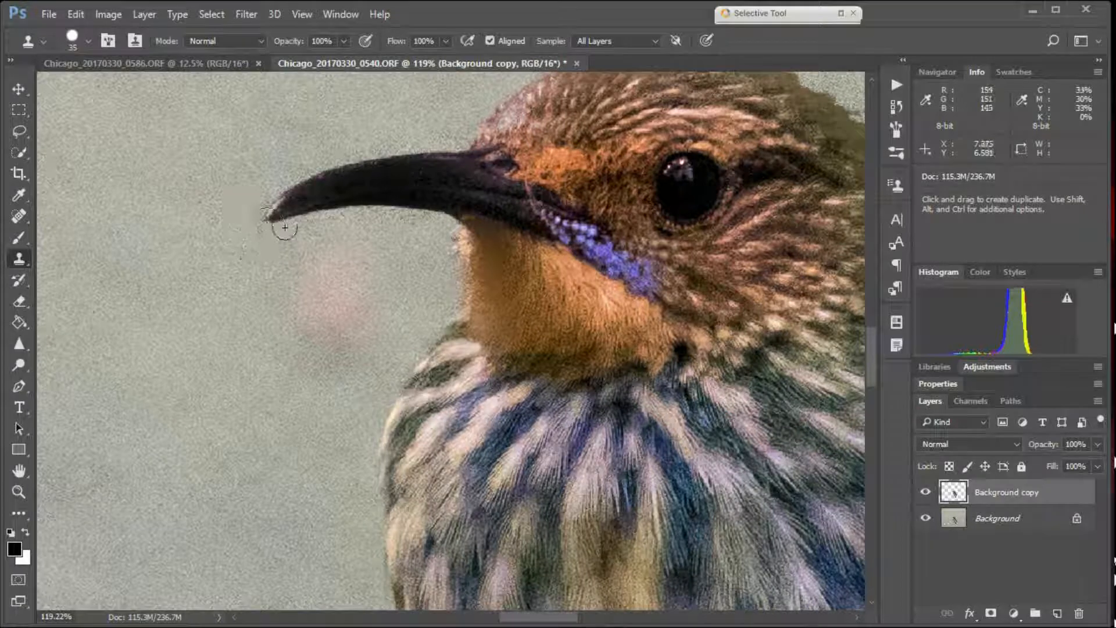
key(bracketleft)
key(bracketleft)
key(bracketleft)
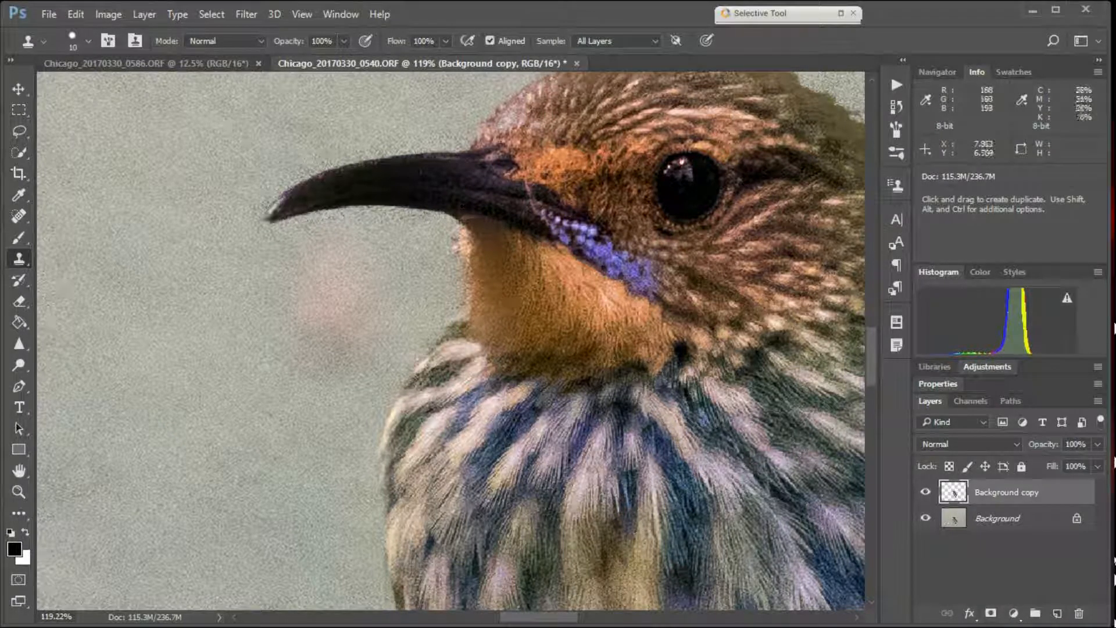
Step: Switch the Background layer off and on to check the beak's edge, and set the Clone Stamp brush to size 25
click(925, 519)
click(925, 519)
key(bracketright)
key(bracketright)
key(bracketright)
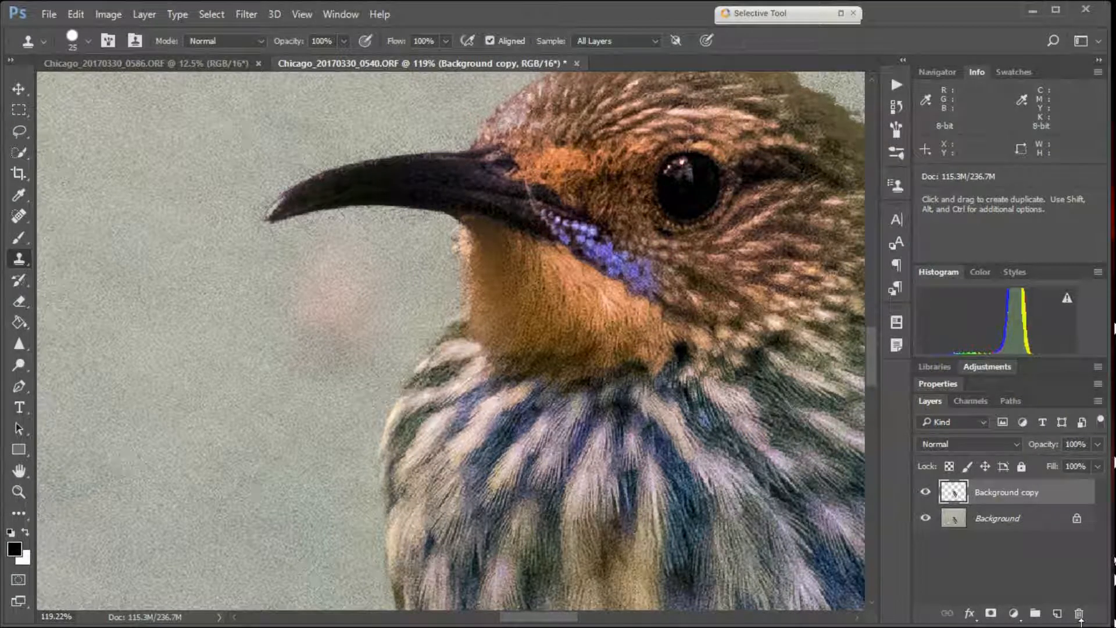
click(925, 519)
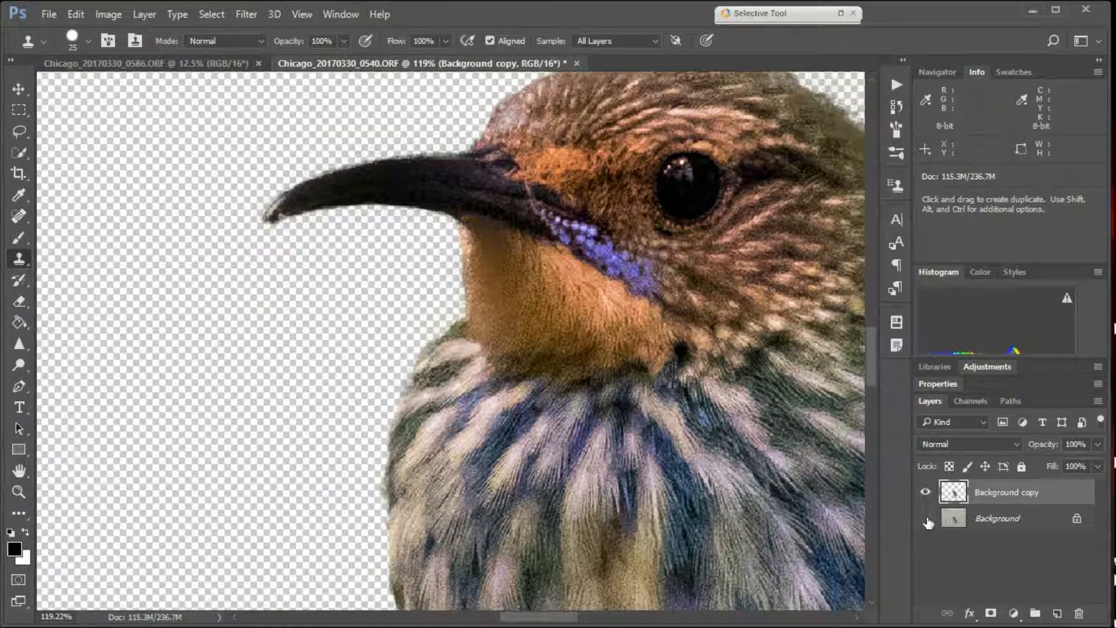
click(927, 520)
click(926, 519)
click(927, 519)
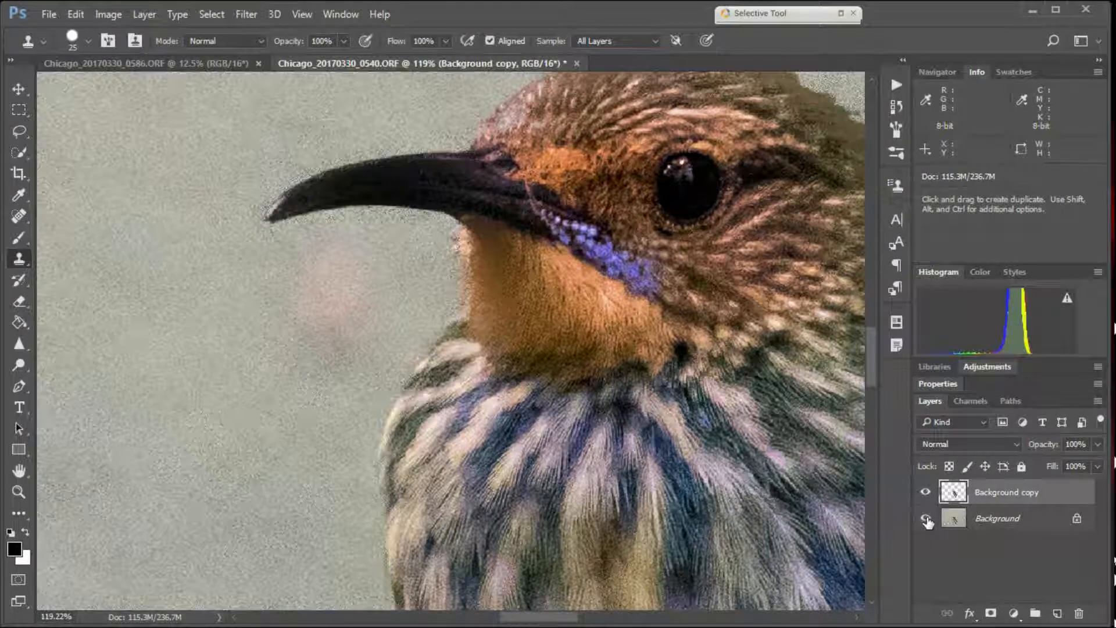
Step: Examine the whole bird cutout, from breast to feet and tail, with the Background layer switched off and on
drag(779, 332, 450, 333)
scroll(450, 333, down, 4)
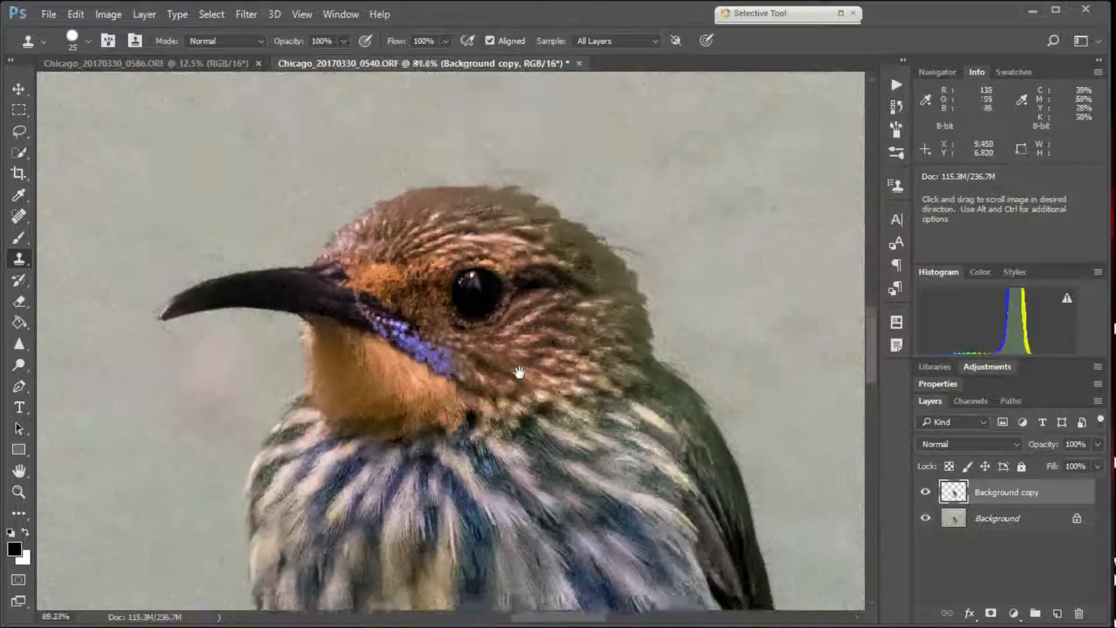
drag(498, 528, 478, 267)
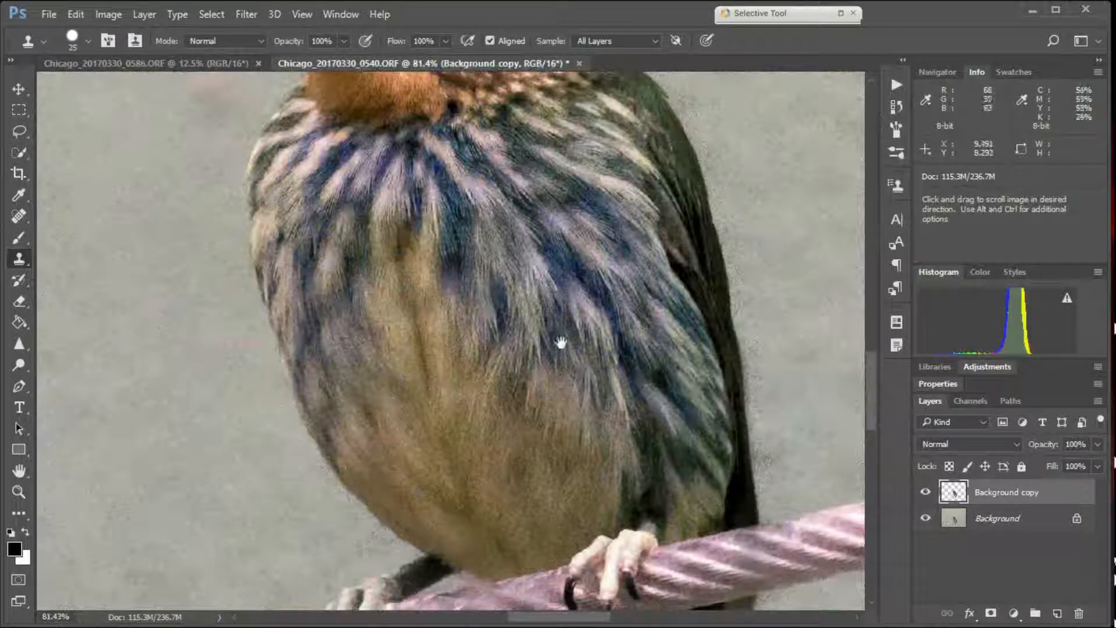
scroll(554, 287, down, 2)
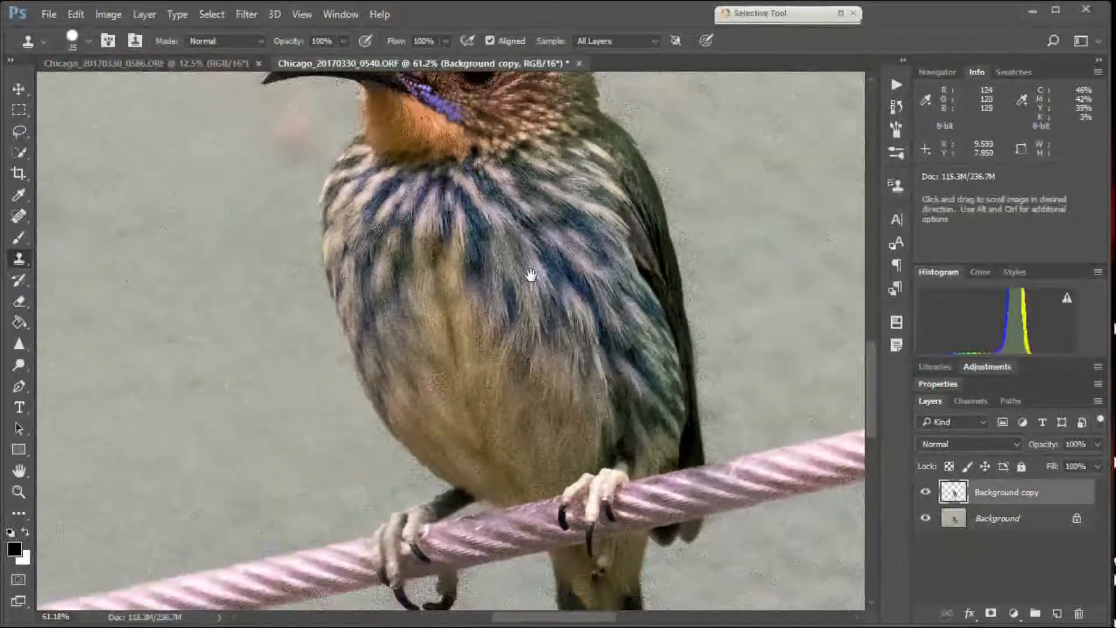
scroll(531, 276, down, 3)
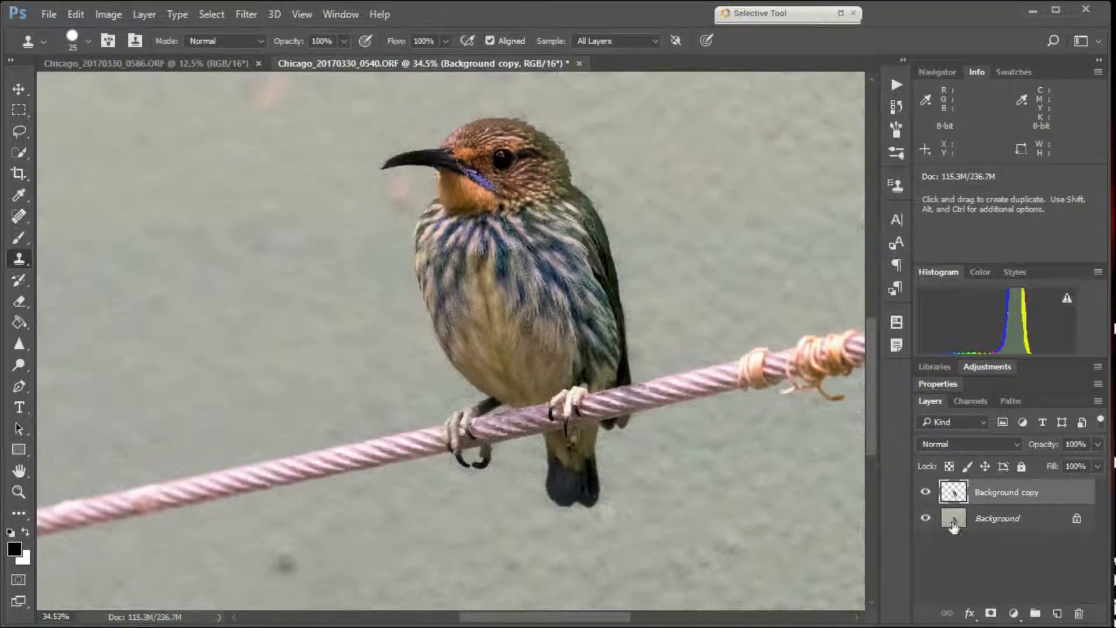
click(926, 518)
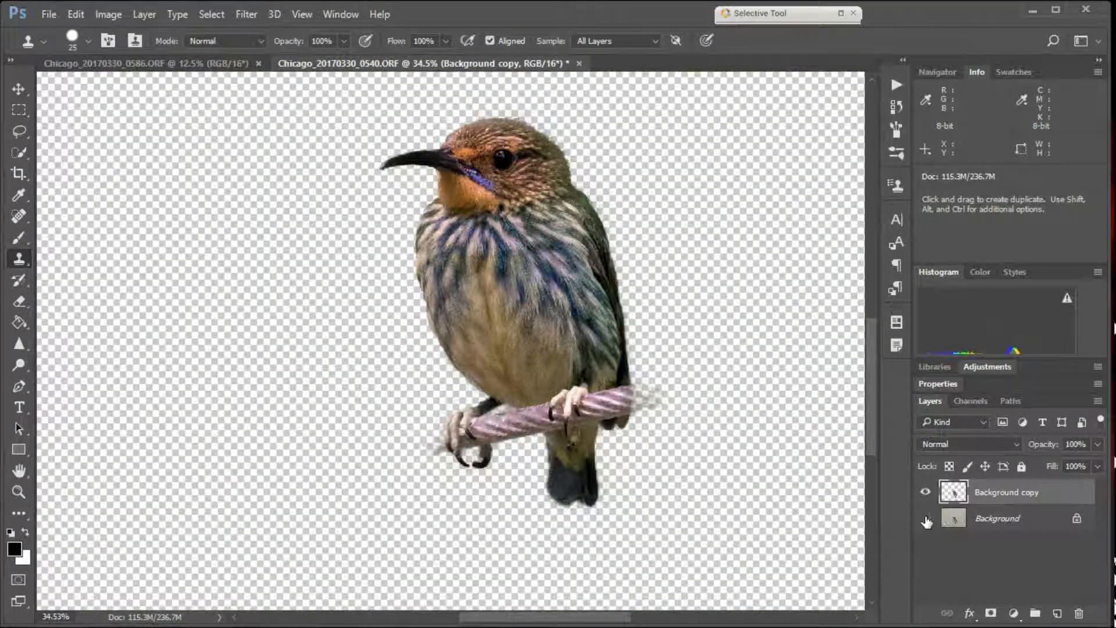
click(927, 519)
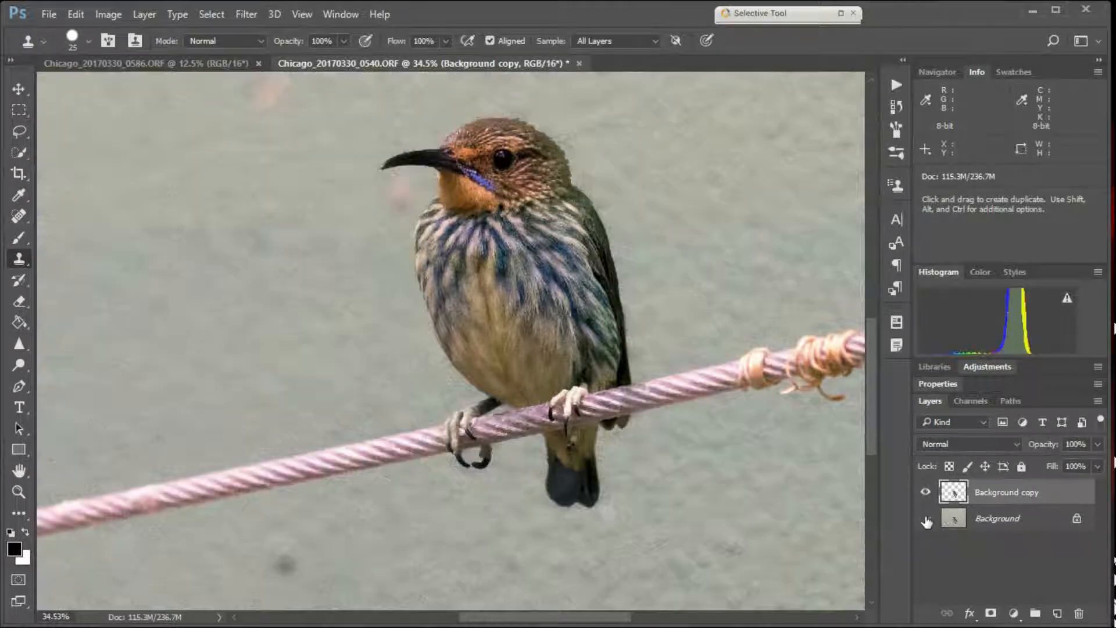
click(927, 519)
click(927, 519)
Step: Select the Background layer and move the blurred green image from Chicago_20170330_0586.ORF into the bird document, directly beneath the cutout
click(1002, 515)
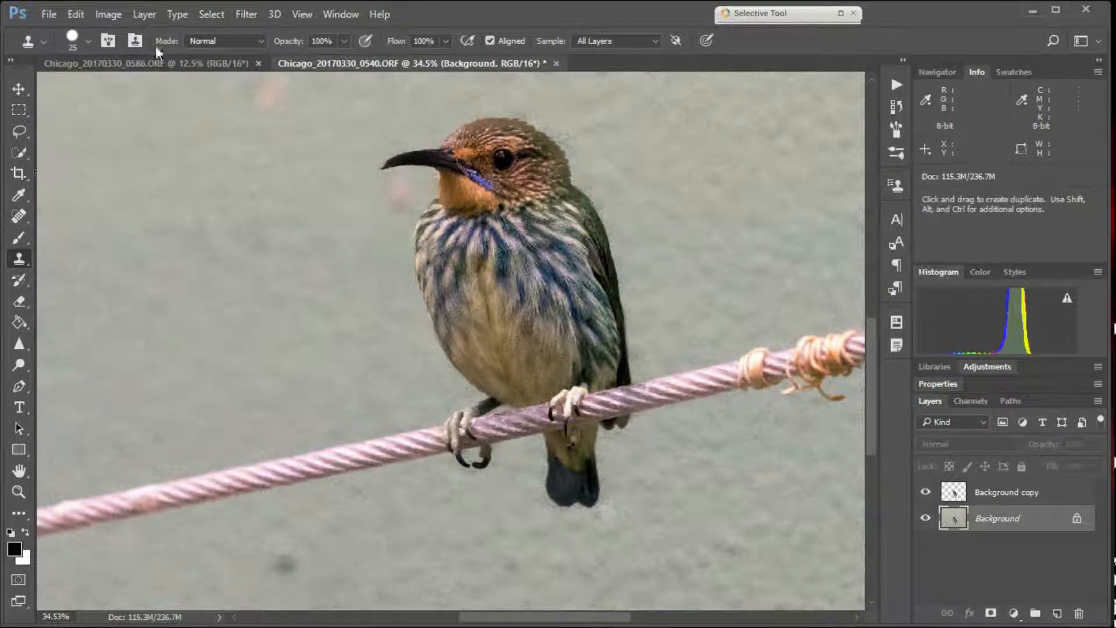
click(154, 62)
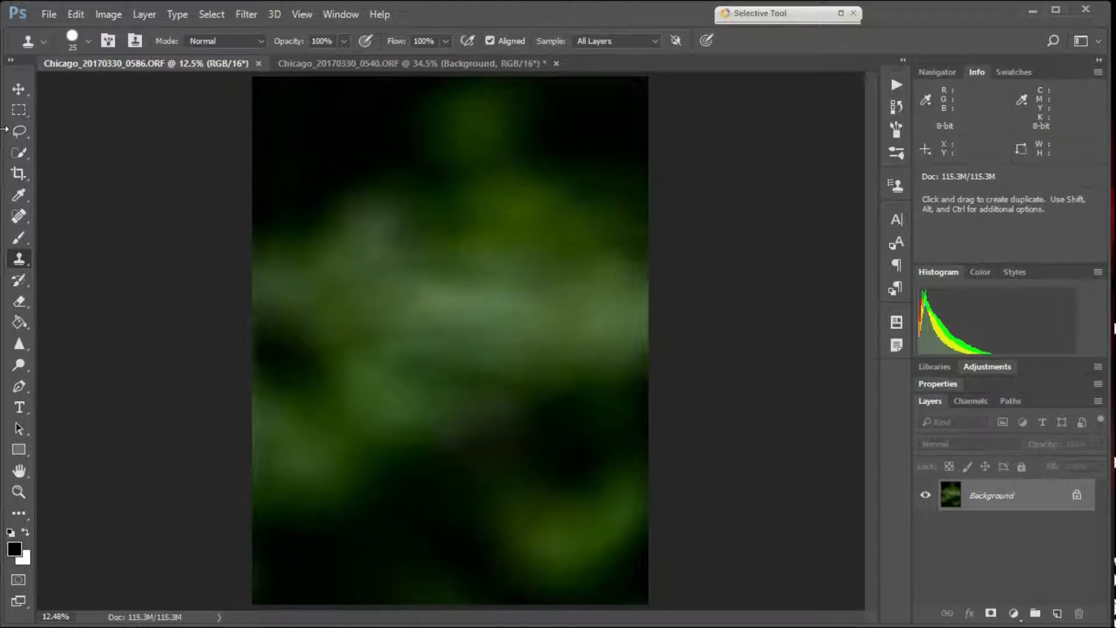
click(19, 88)
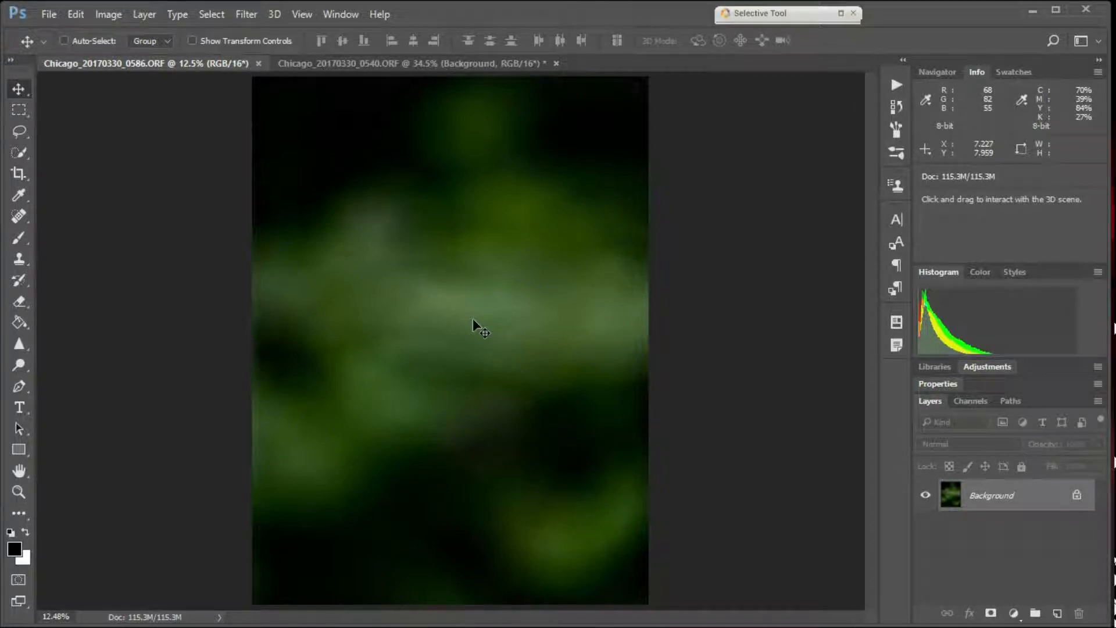
drag(473, 319, 454, 300)
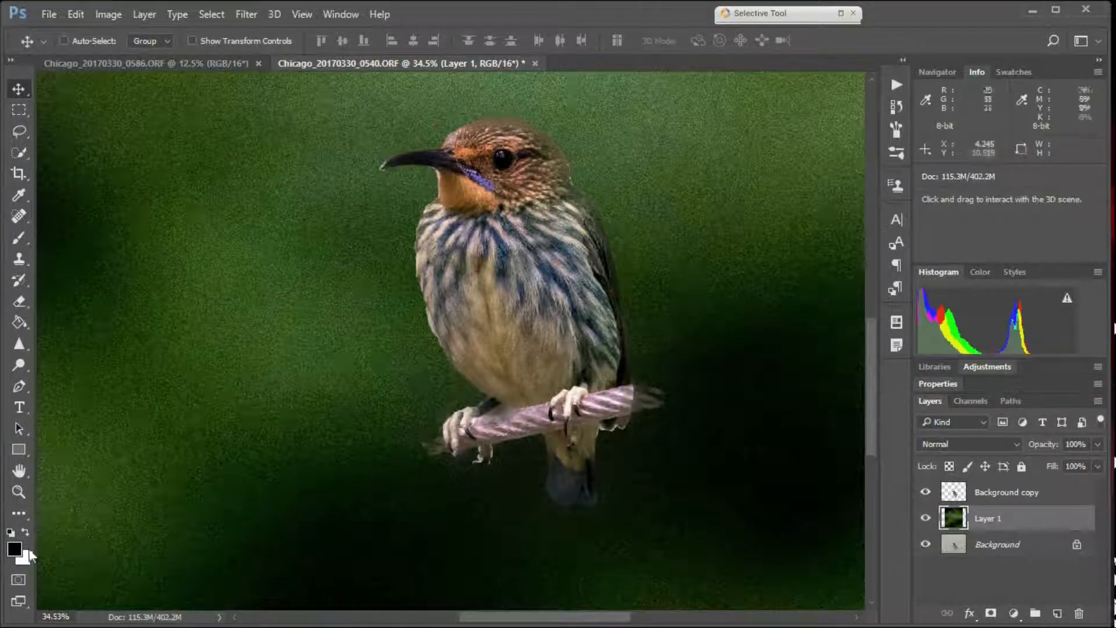
Step: Free-transform the green backdrop layer to 137.86% width and 100% height so it spans the whole canvas
click(20, 474)
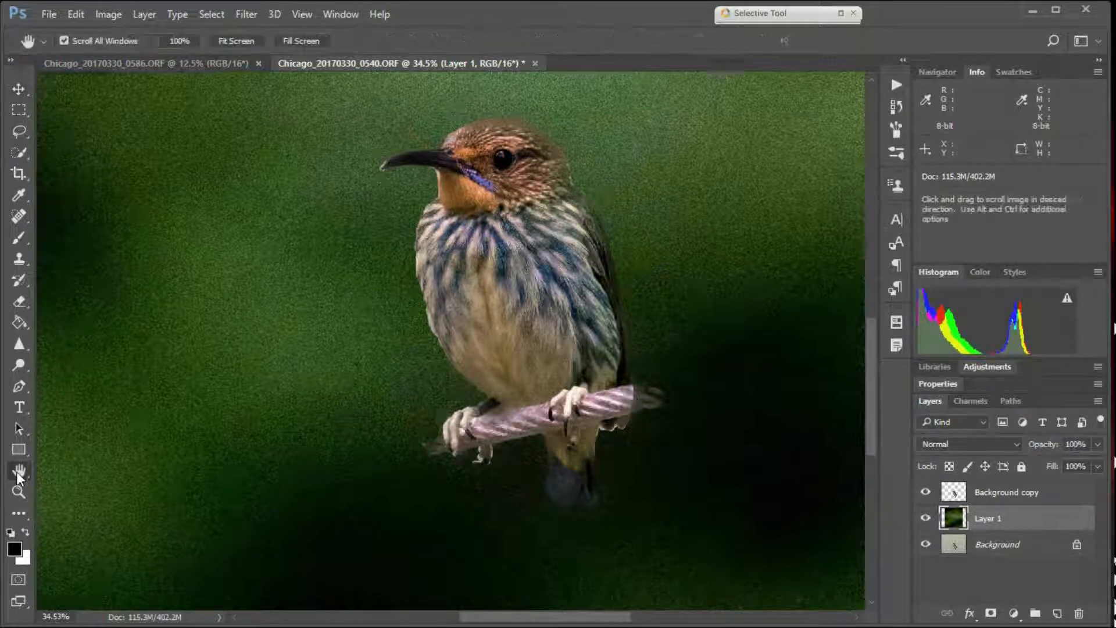
double_click(19, 474)
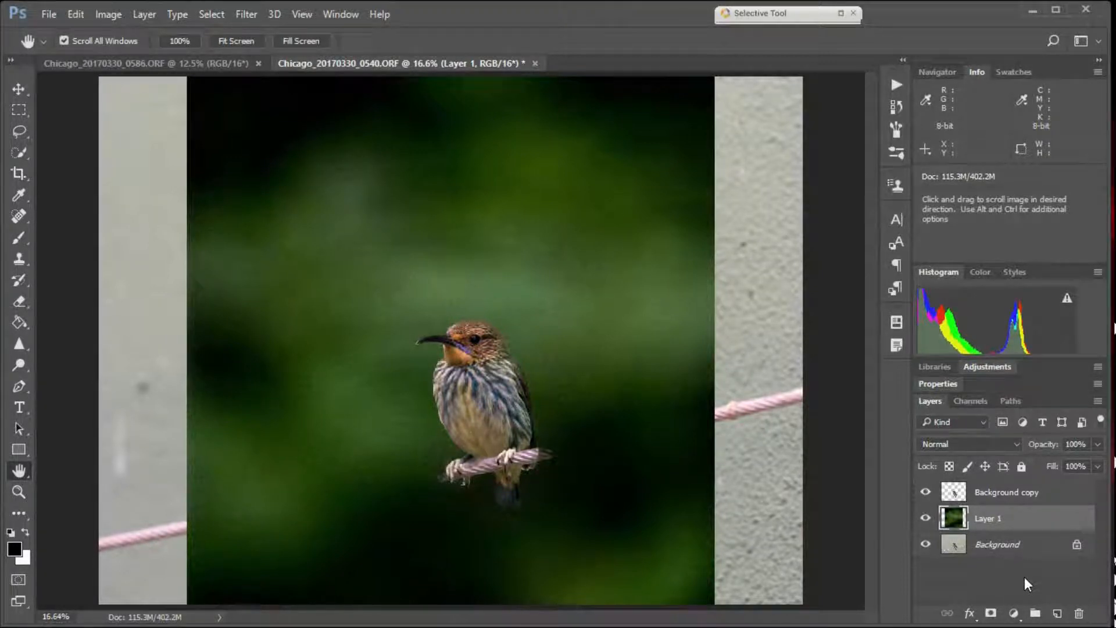
key(ctrl+t)
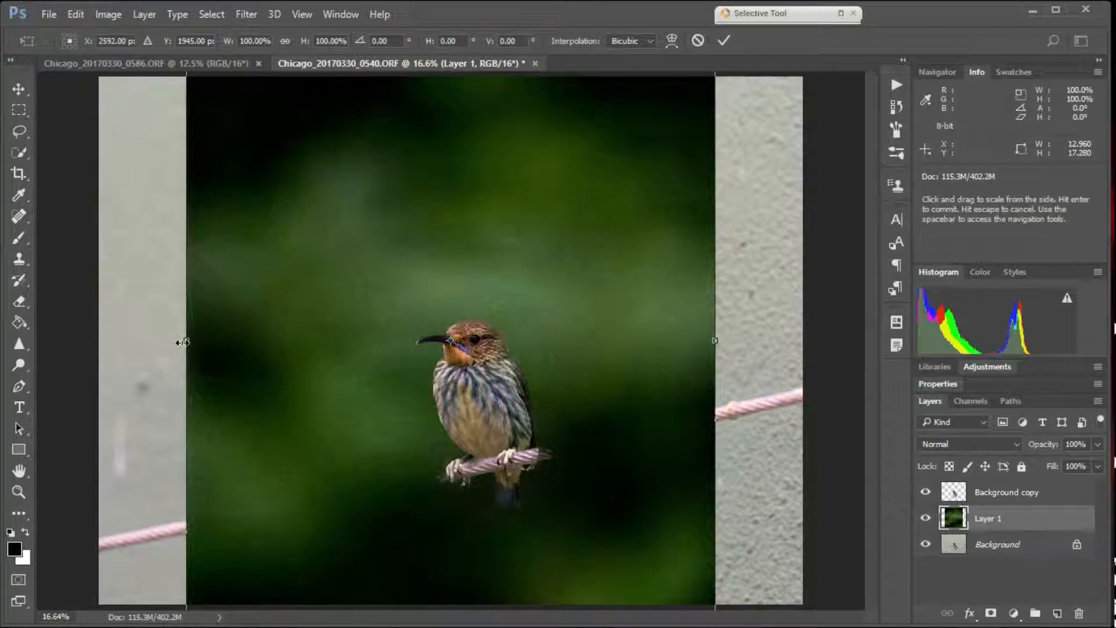
drag(183, 343, 87, 341)
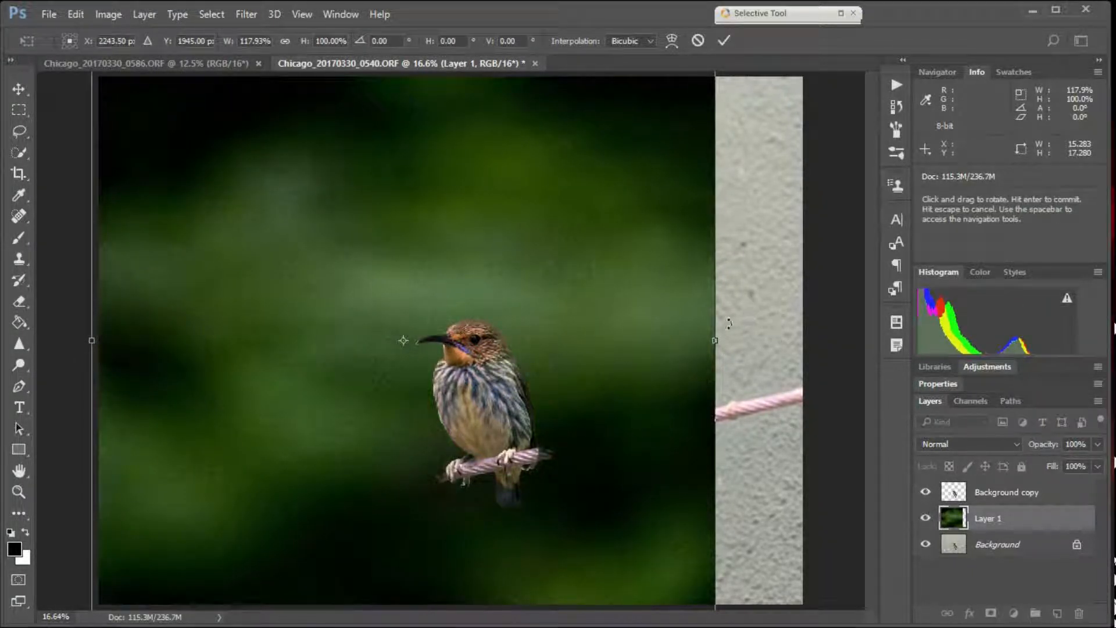
drag(712, 340, 820, 357)
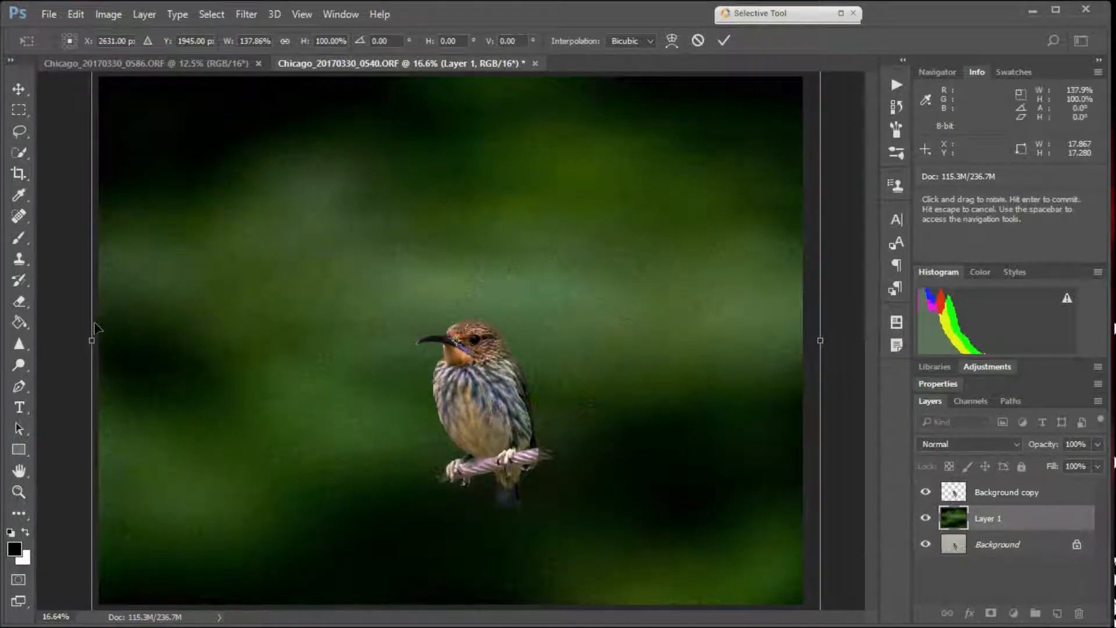
click(723, 39)
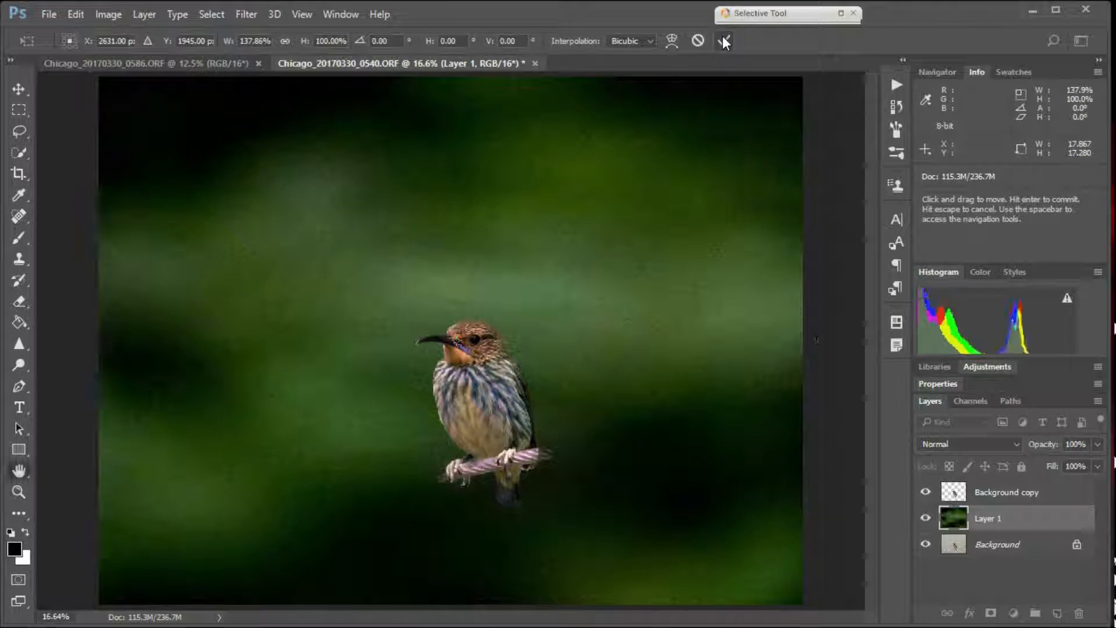
key(h)
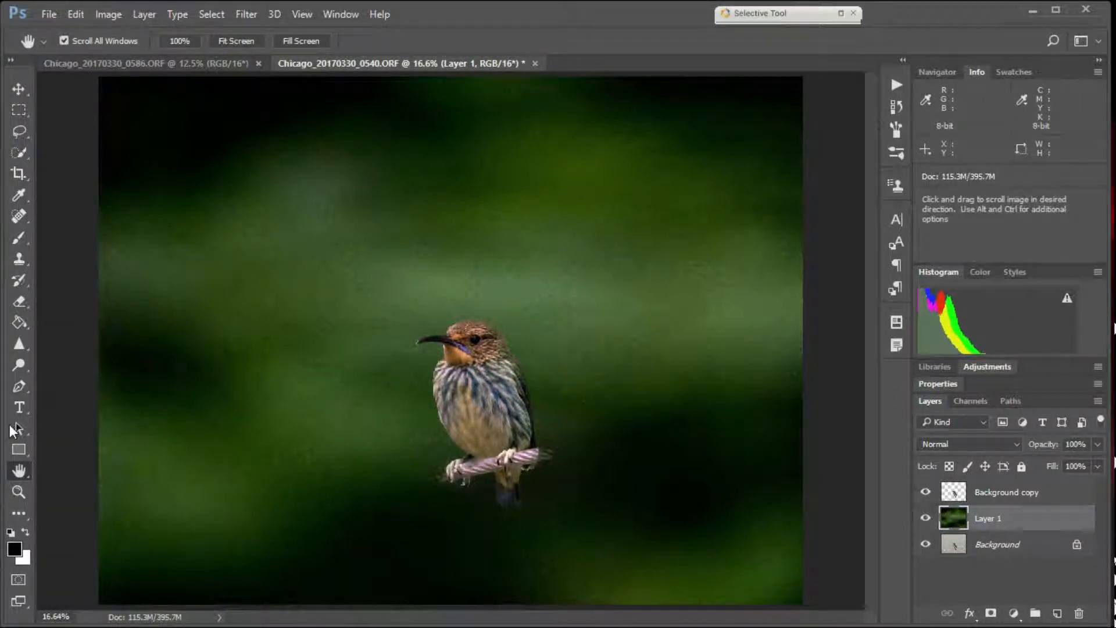
Step: Hide the original Background layer, and switch the Background copy layer off and on to view the bird against the green backdrop
scroll(418, 324, up, 3)
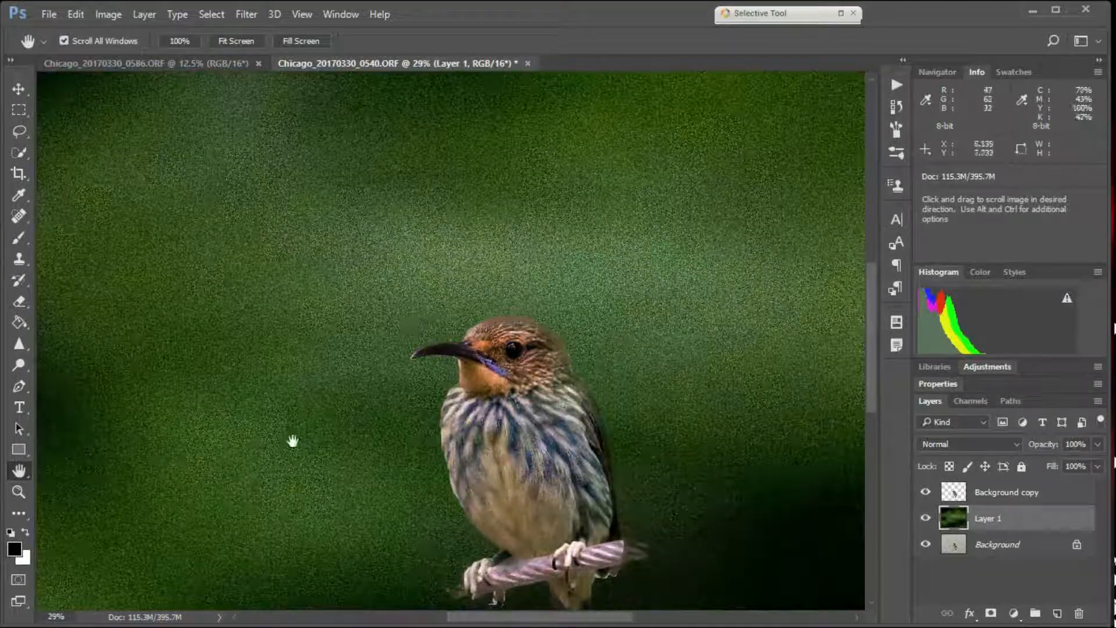
drag(309, 463, 238, 292)
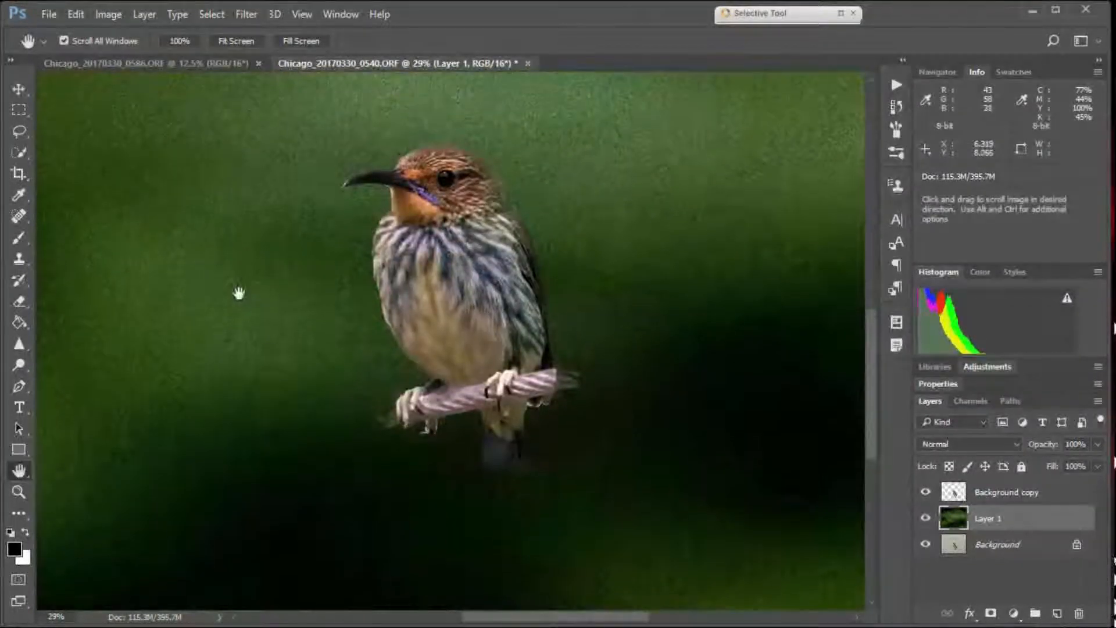
scroll(257, 336, up, 1)
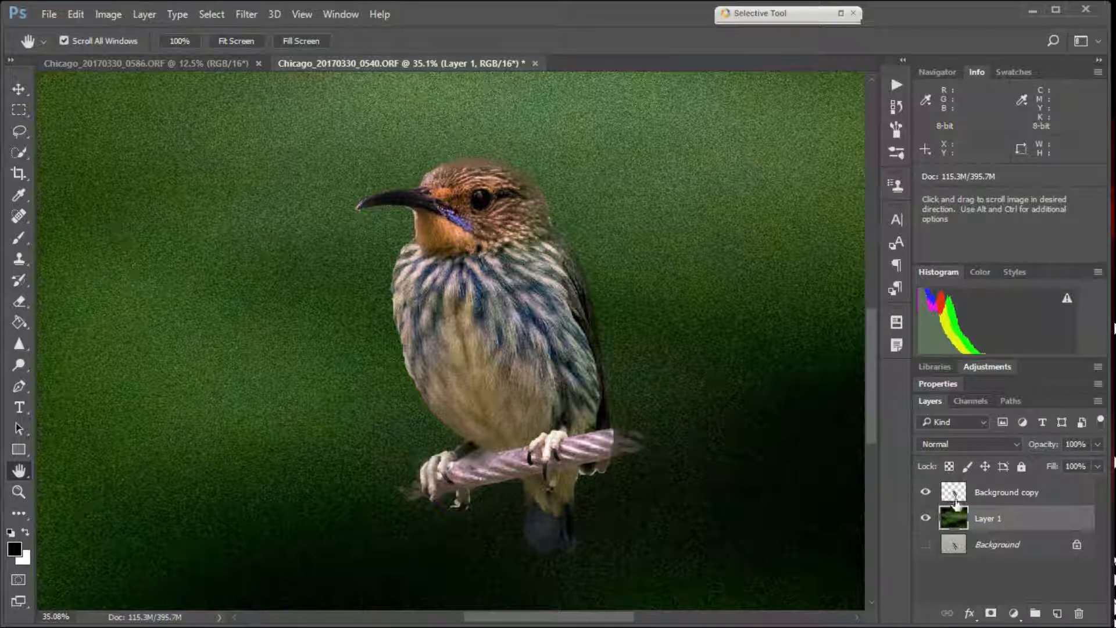
click(924, 493)
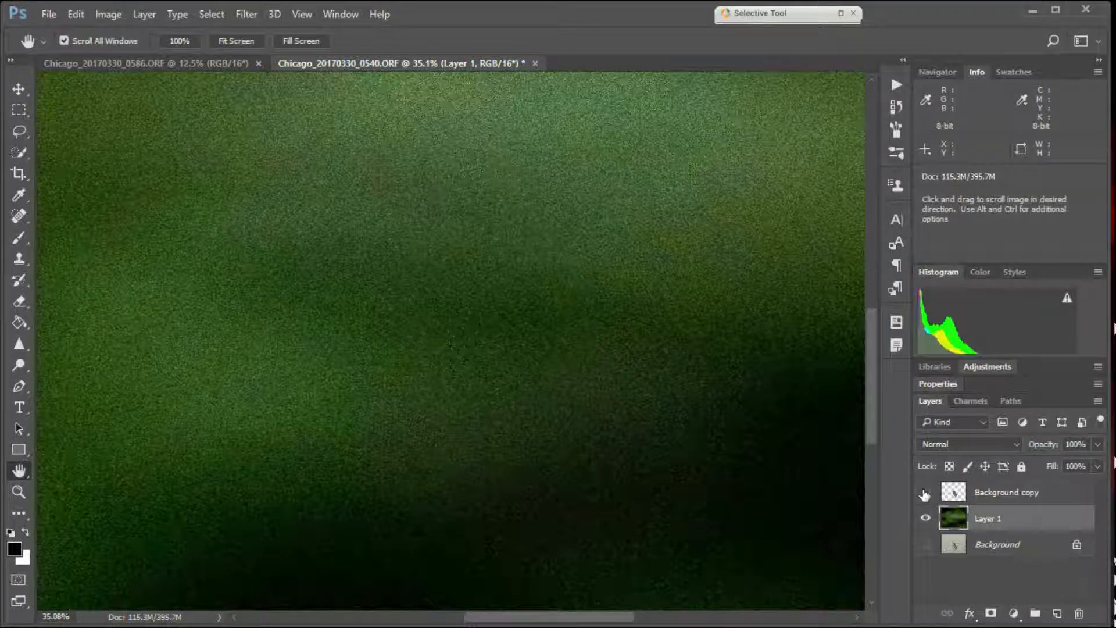
click(924, 493)
click(924, 493)
click(925, 493)
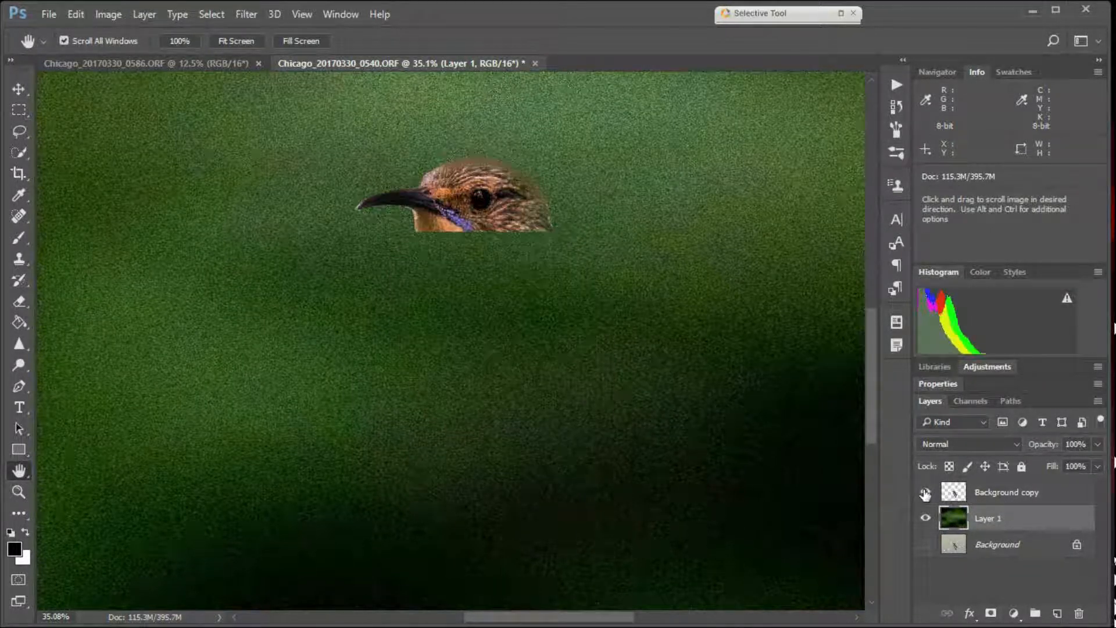